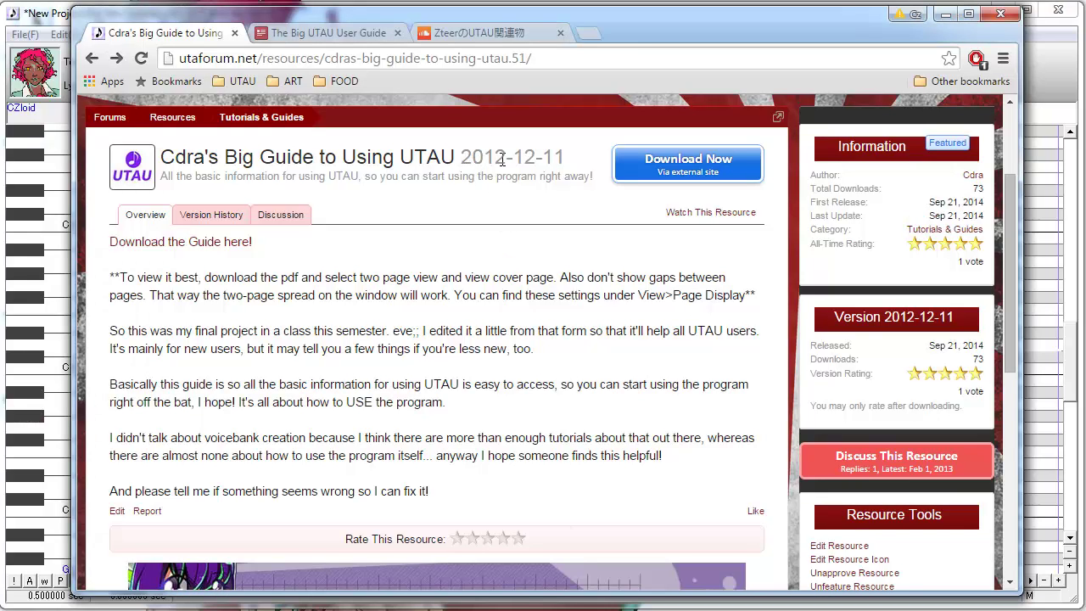
- Browse the Big UTAU User Guide and the Zteer plugin page down to the extended flag editor entry, and minimise the browser
{"action": "left_click", "coordinate": [336, 33]}
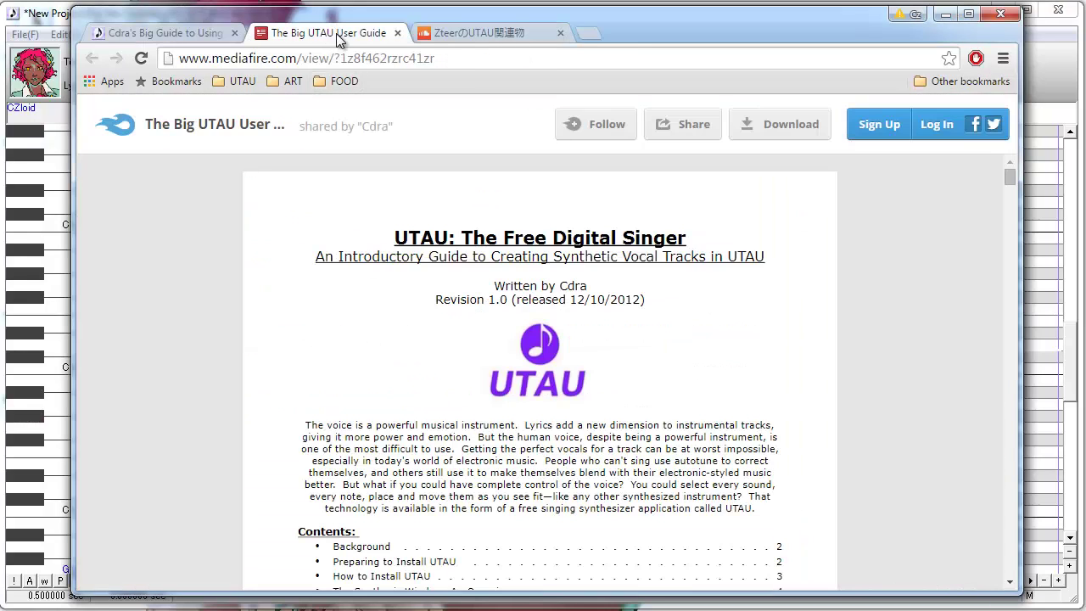
{"action": "left_click_drag", "start_coordinate": [1010, 176], "coordinate": [1013, 247]}
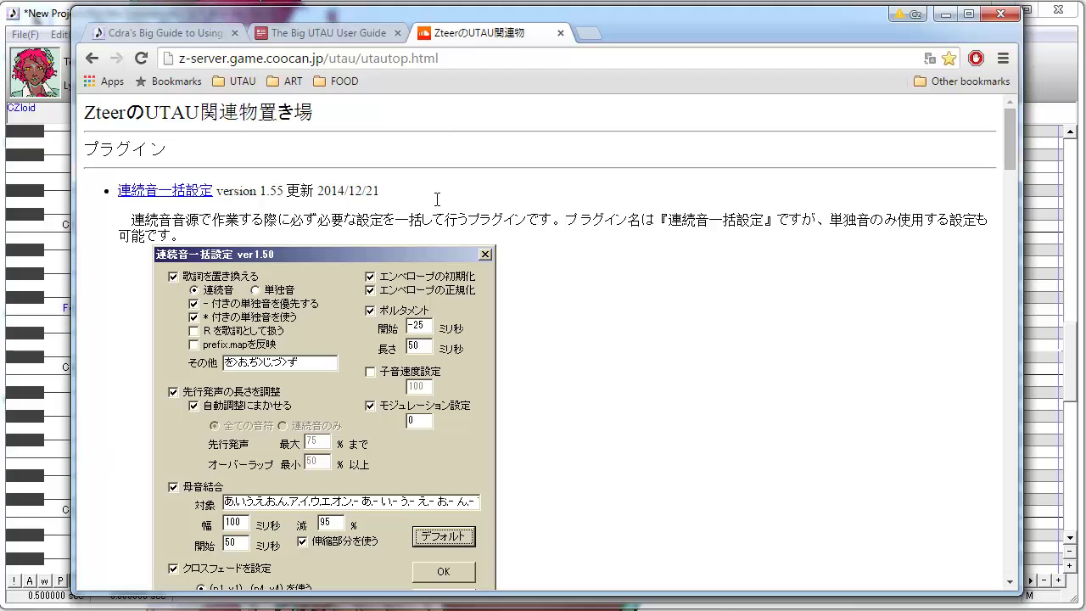
{"action": "left_click_drag", "start_coordinate": [1010, 144], "coordinate": [1009, 296]}
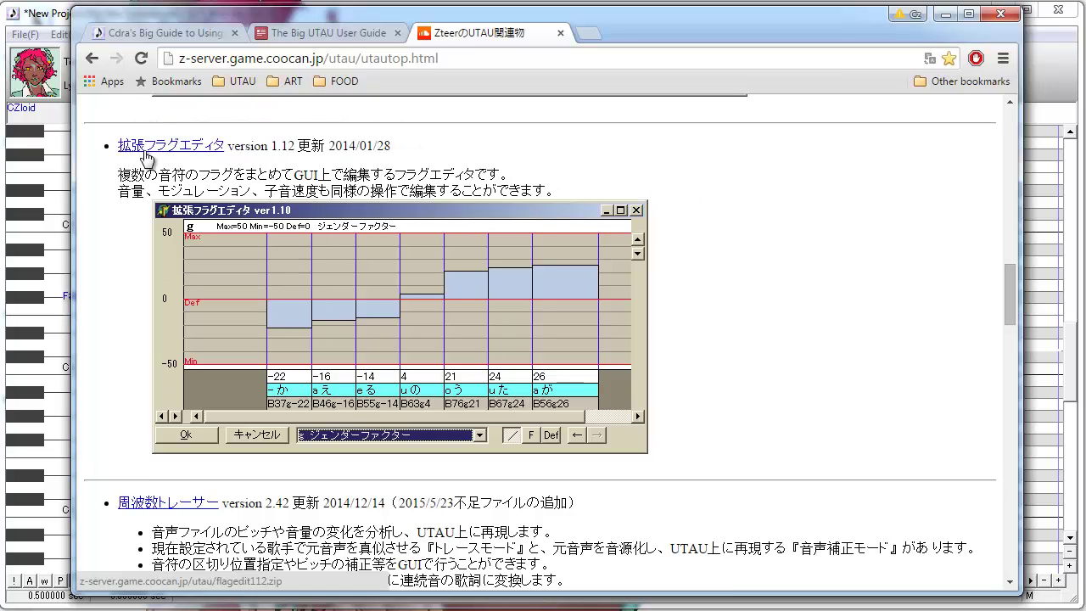
{"action": "left_click", "coordinate": [943, 15]}
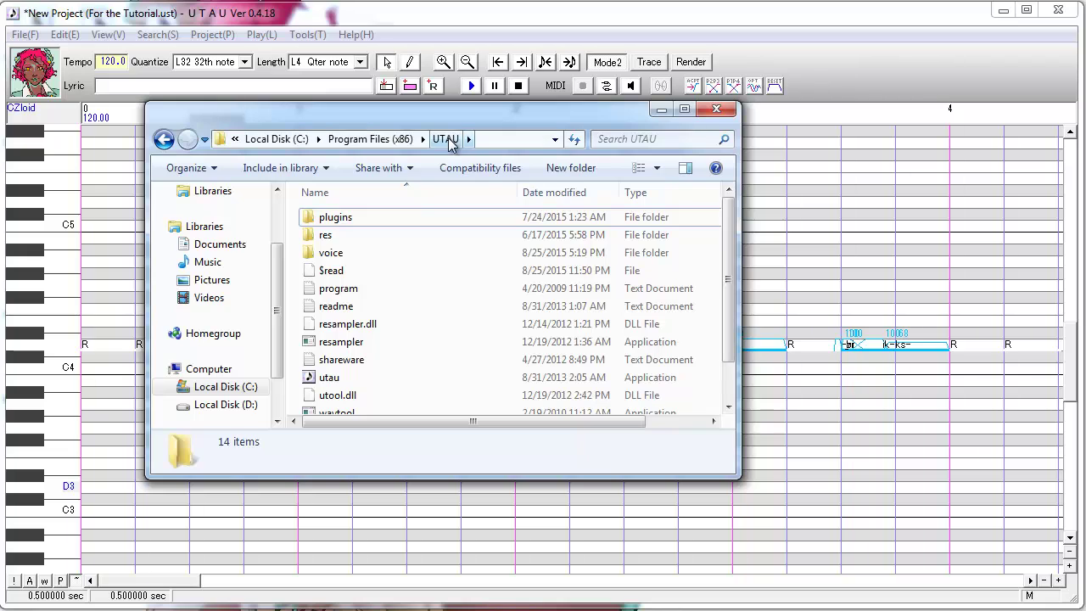
- Examine the contents of the adflagedit folder inside UTAU's plugins folder, and minimise the file window
{"action": "double_click", "coordinate": [339, 219]}
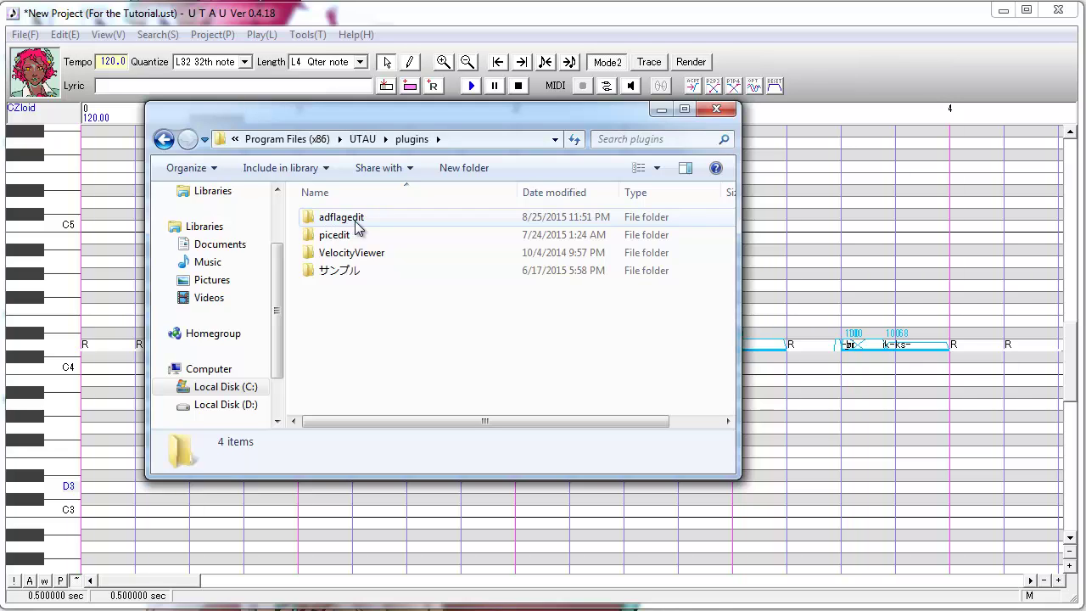
{"action": "double_click", "coordinate": [358, 223]}
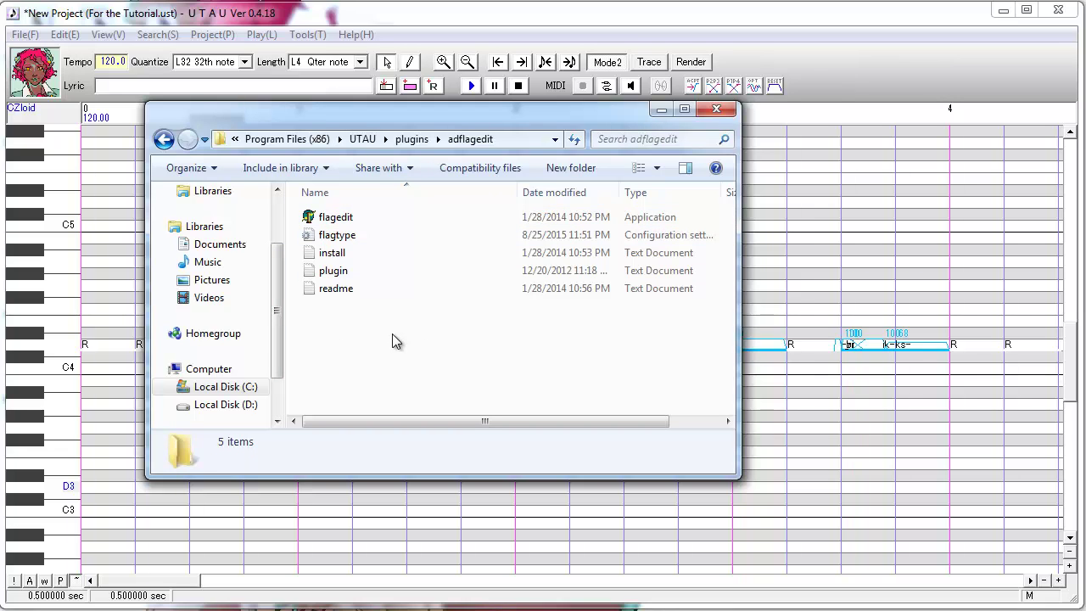
{"action": "left_click", "coordinate": [660, 111]}
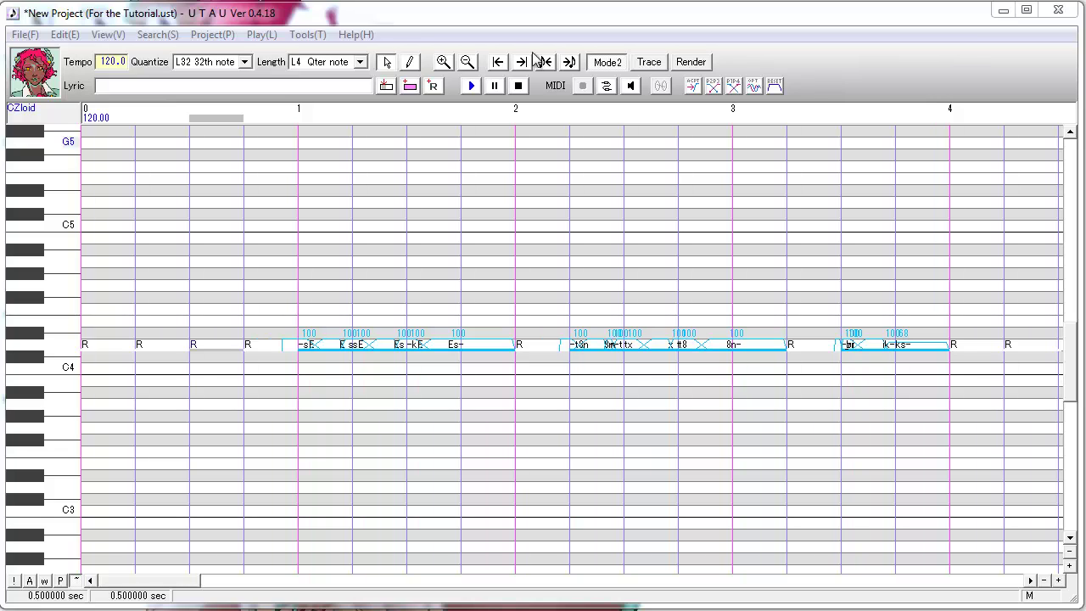
- Inspect the voice configuration entry for the first phrase's opening "-sE" note
{"action": "left_click", "coordinate": [442, 62]}
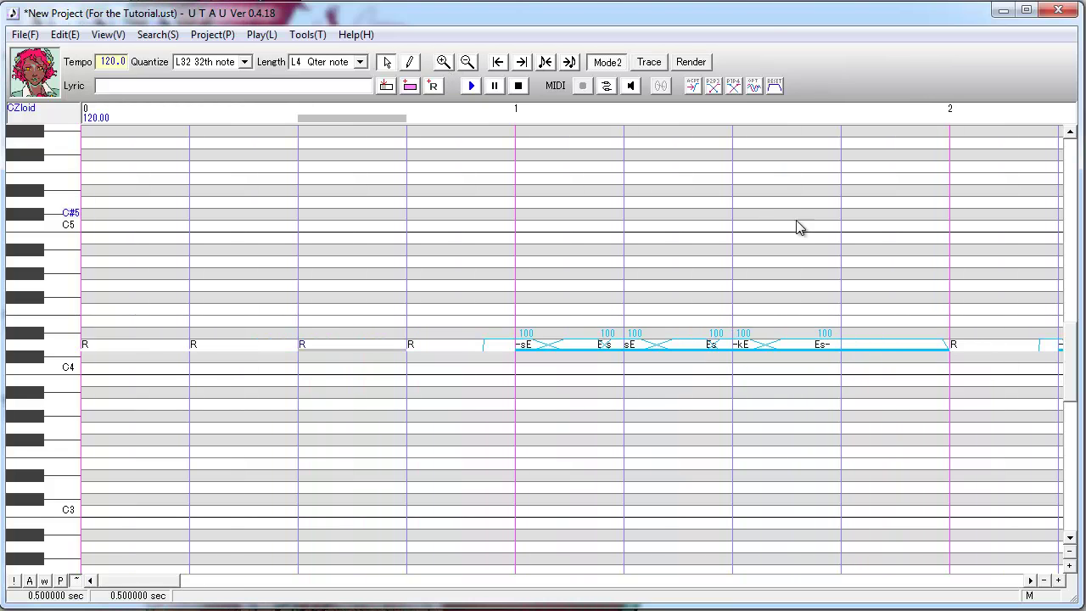
{"action": "left_click_drag", "start_coordinate": [913, 291], "coordinate": [525, 433]}
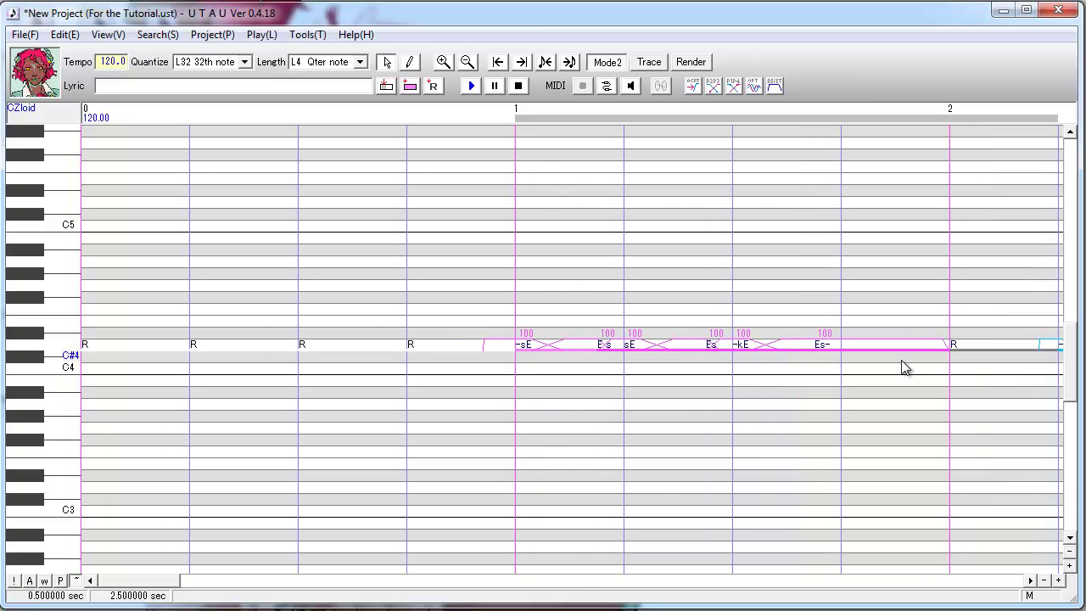
{"action": "left_click", "coordinate": [567, 327]}
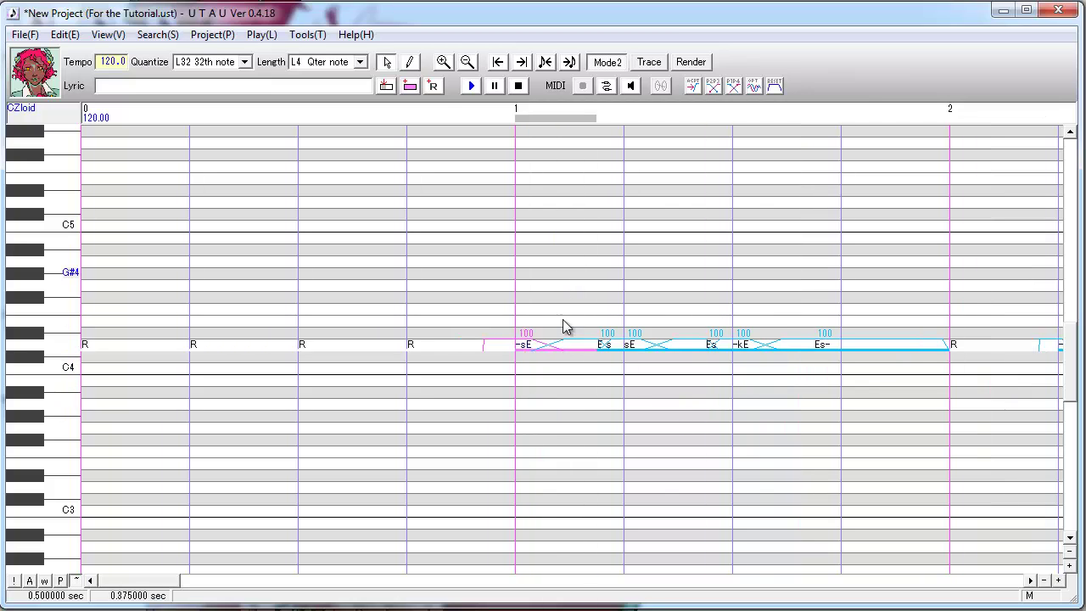
{"action": "left_click", "coordinate": [313, 35]}
{"action": "left_click", "coordinate": [308, 53]}
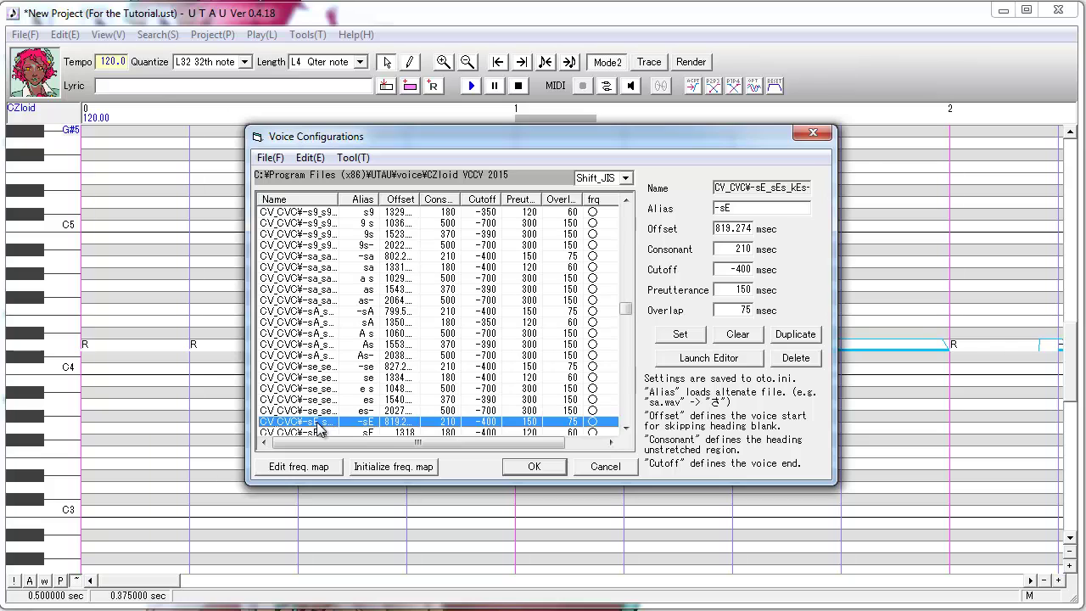
{"action": "left_click", "coordinate": [552, 470]}
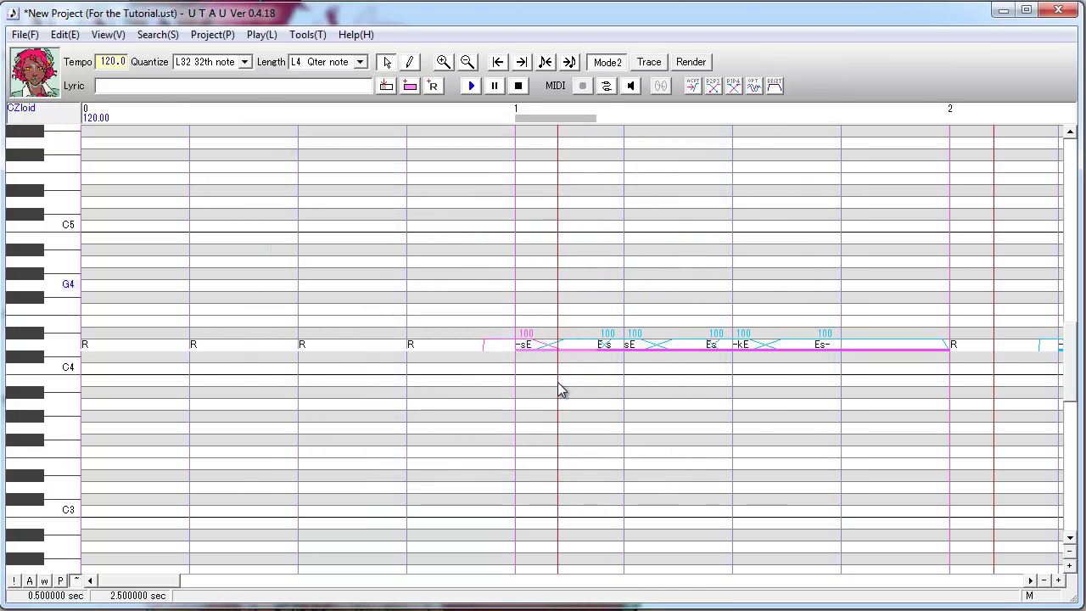
- Play back the first phrase and select its opening "-sE" note
{"action": "left_click", "coordinate": [470, 86]}
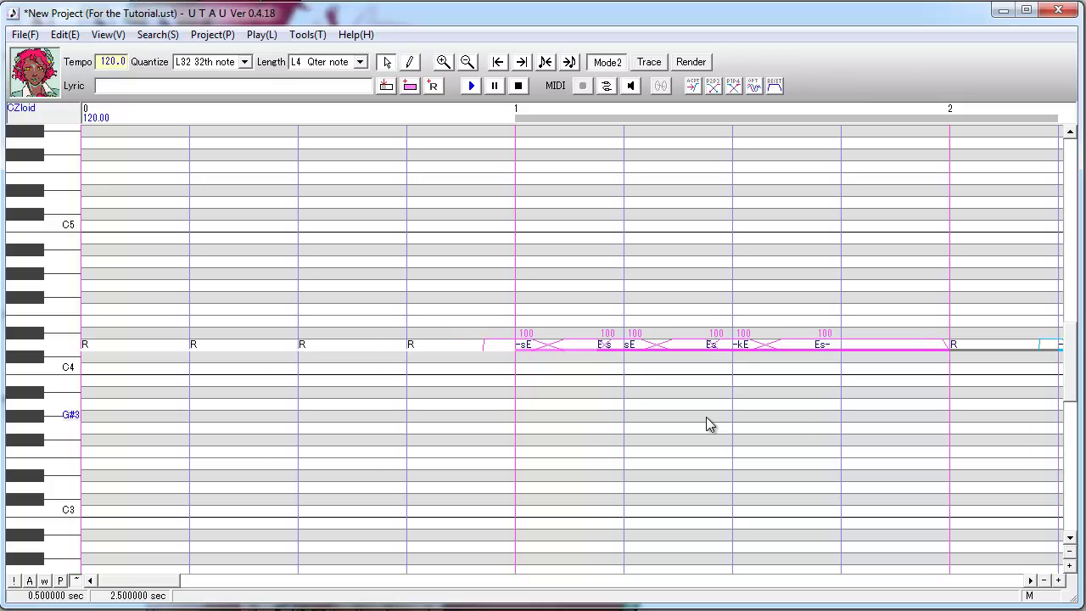
{"action": "left_click", "coordinate": [436, 347]}
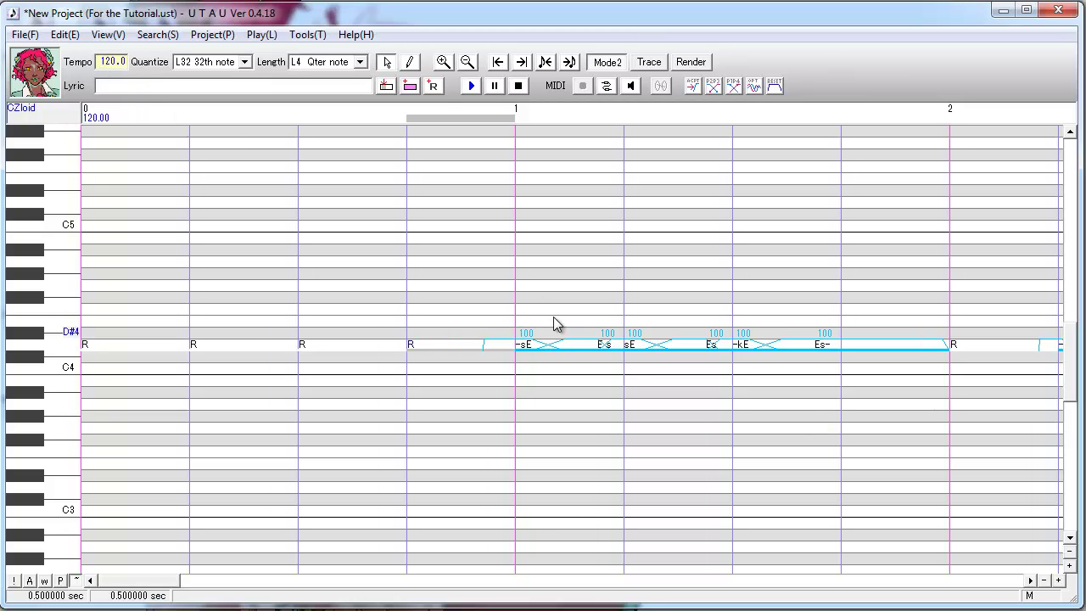
{"action": "left_click", "coordinate": [556, 343]}
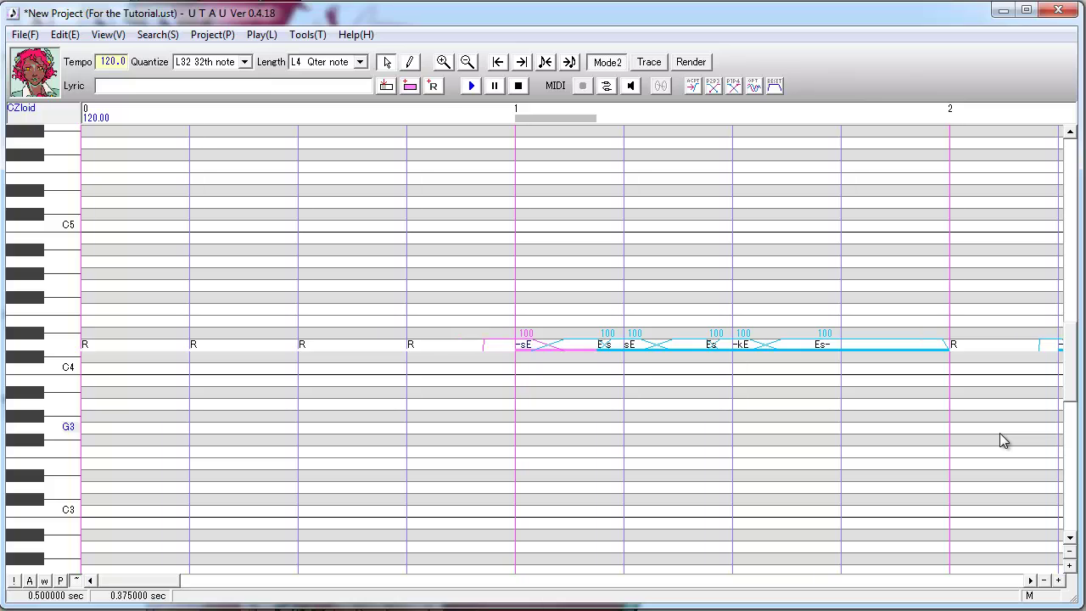
{"action": "left_click", "coordinate": [635, 488]}
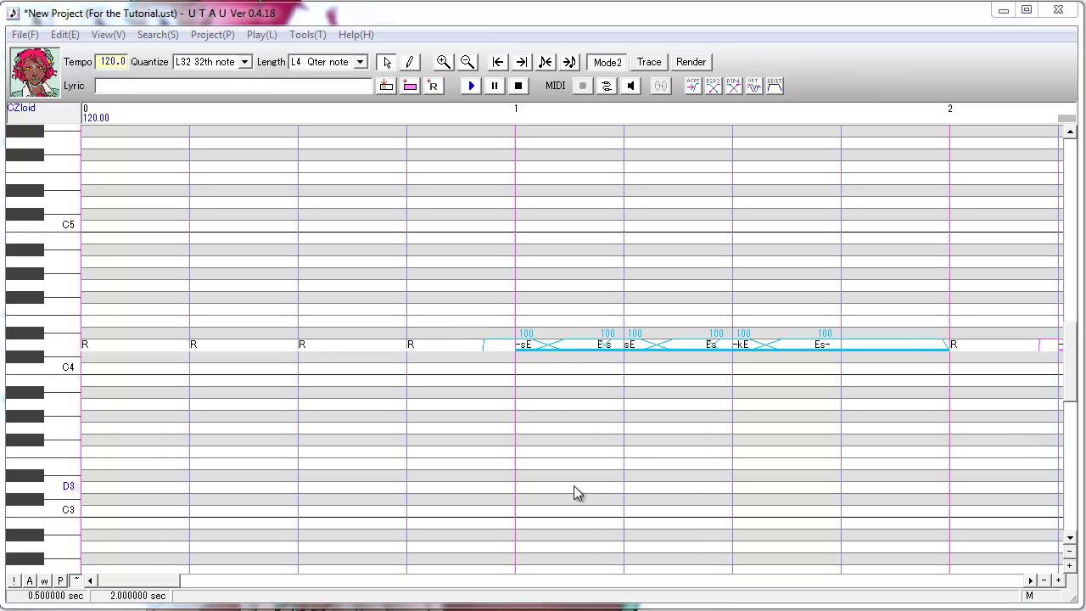
- Insert four quarter-note rests before the first phrase, ahead of the last existing rest, and move them to D4
{"action": "left_click", "coordinate": [430, 281]}
{"action": "left_click", "coordinate": [433, 86]}
{"action": "left_click", "coordinate": [433, 86]}
{"action": "left_click", "coordinate": [433, 85]}
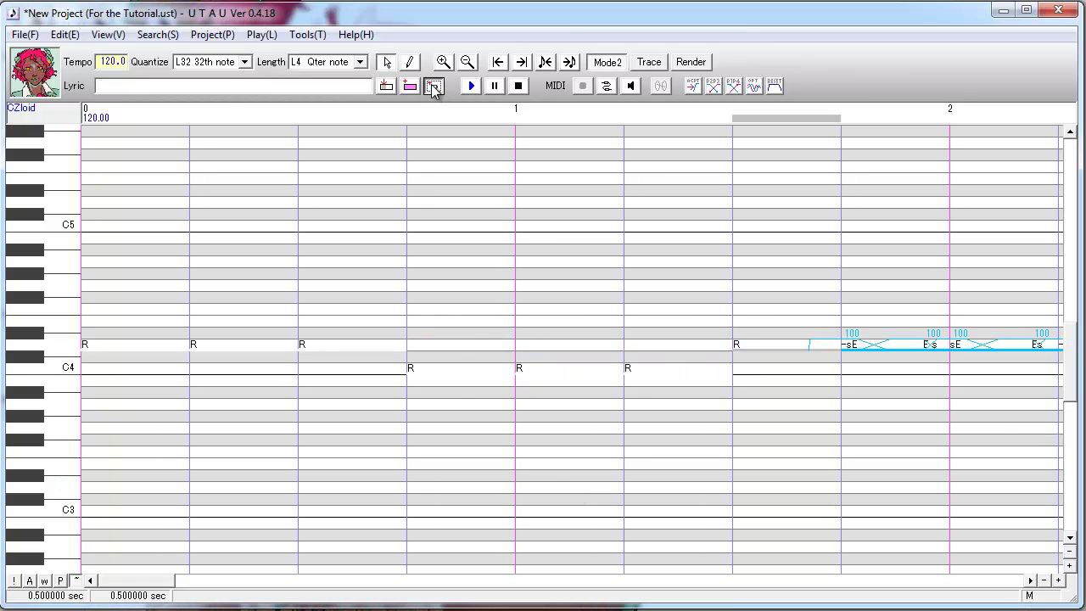
{"action": "left_click", "coordinate": [433, 86]}
{"action": "left_click_drag", "start_coordinate": [812, 331], "coordinate": [477, 408]}
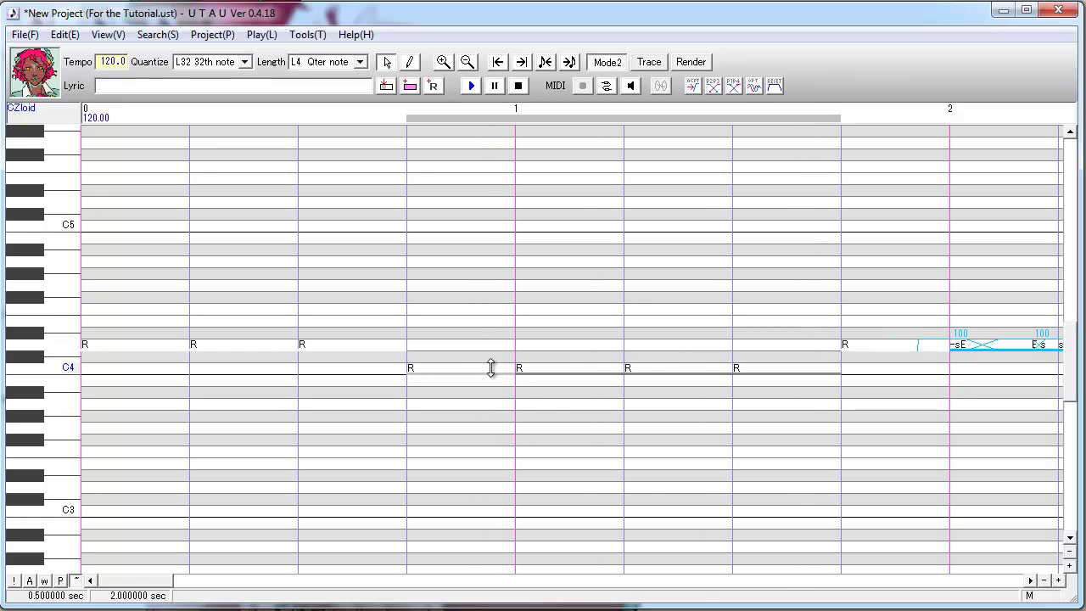
{"action": "left_click_drag", "start_coordinate": [489, 368], "coordinate": [489, 351]}
{"action": "scroll", "coordinate": [502, 432], "scroll_direction": "right", "scroll_amount": 1}
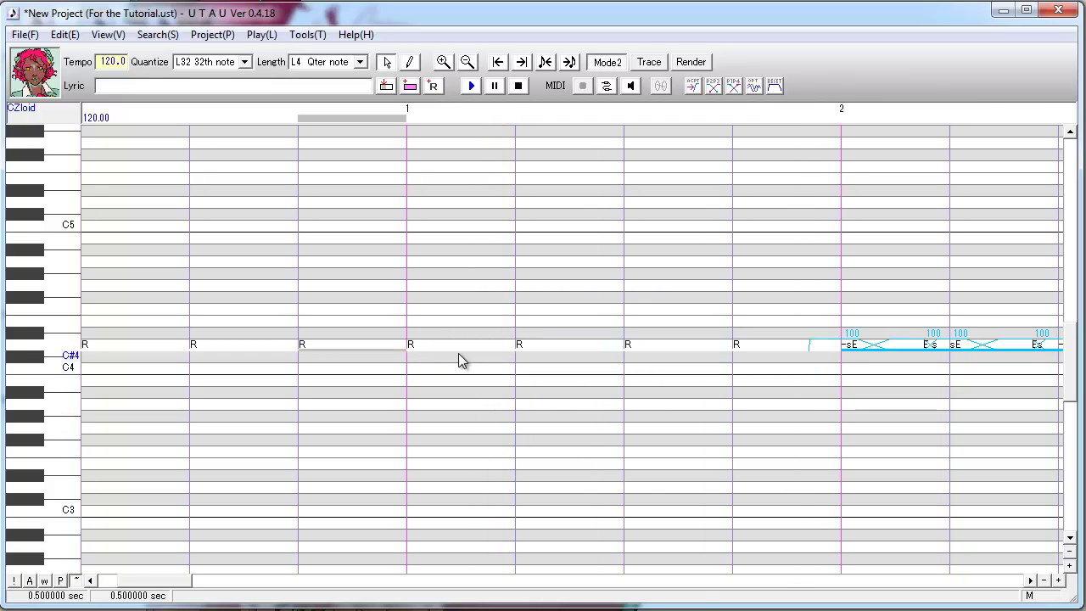
- Set the lyric of the rest at the start of measure 1 to "-sE" and examine its sample waveform settings
{"action": "double_click", "coordinate": [450, 347]}
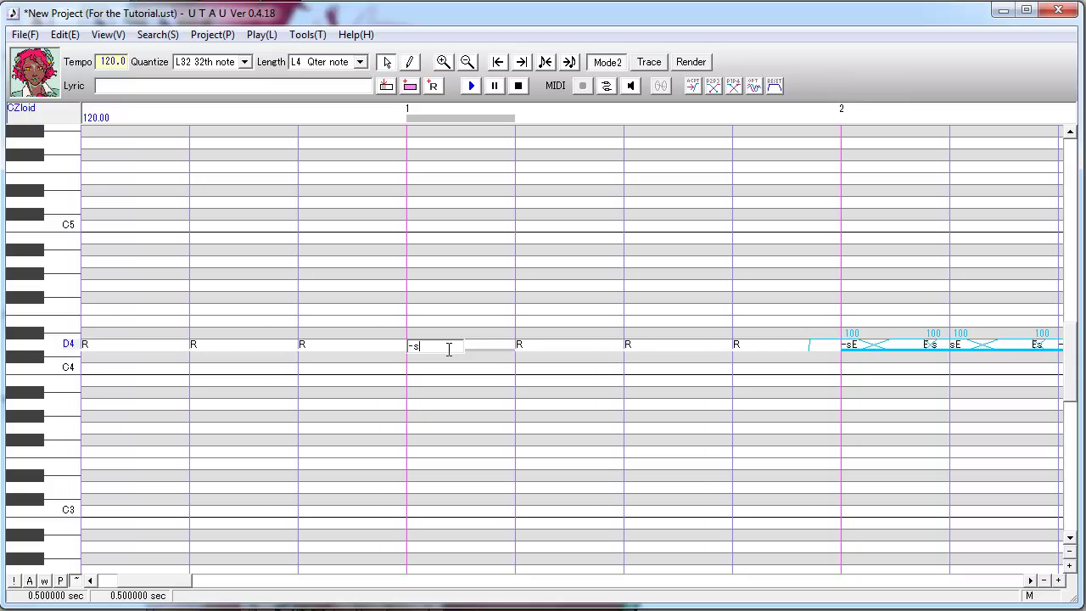
{"action": "key", "text": "Return"}
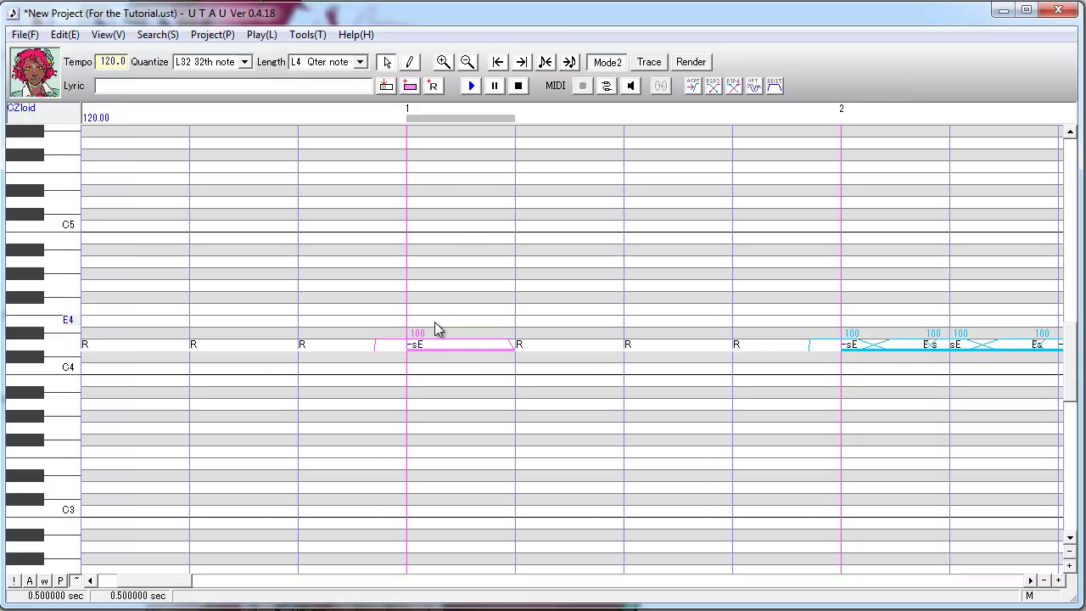
{"action": "key", "text": "ctrl+w"}
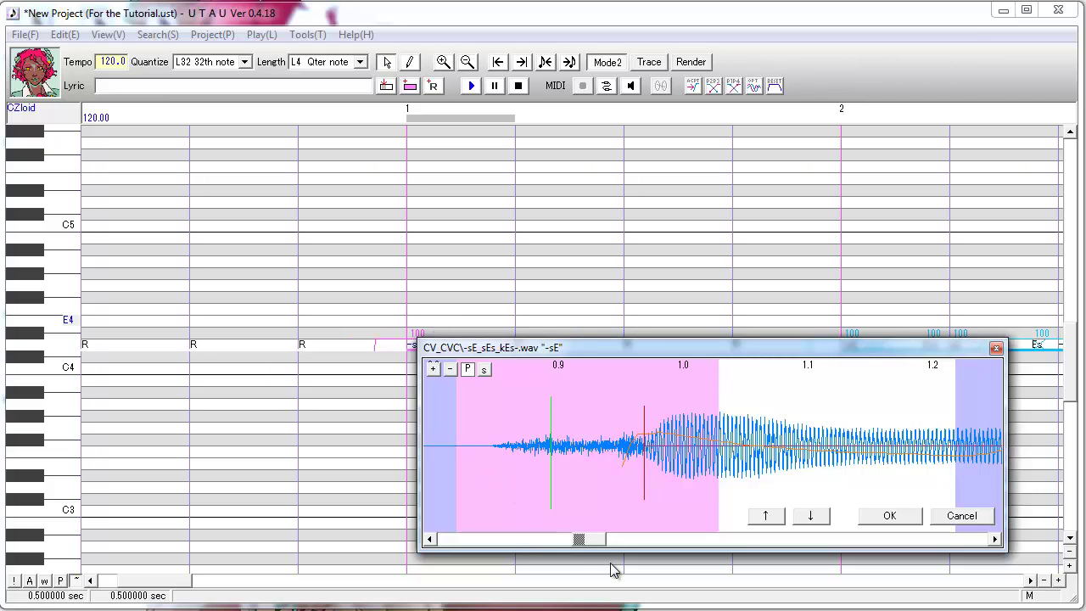
{"action": "left_click_drag", "start_coordinate": [601, 544], "coordinate": [584, 547]}
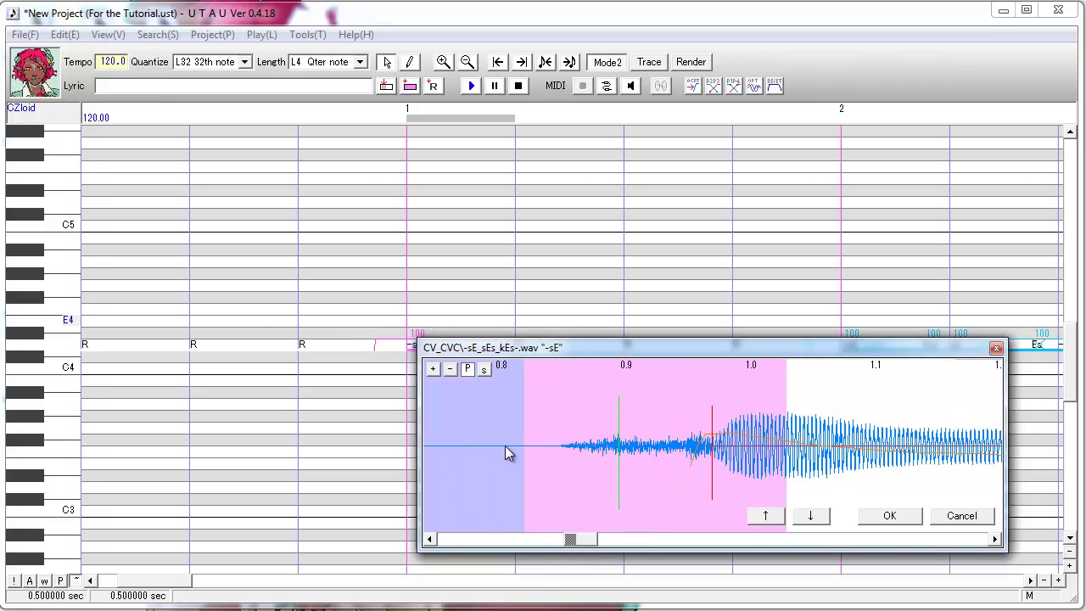
{"action": "left_click_drag", "start_coordinate": [774, 349], "coordinate": [696, 388]}
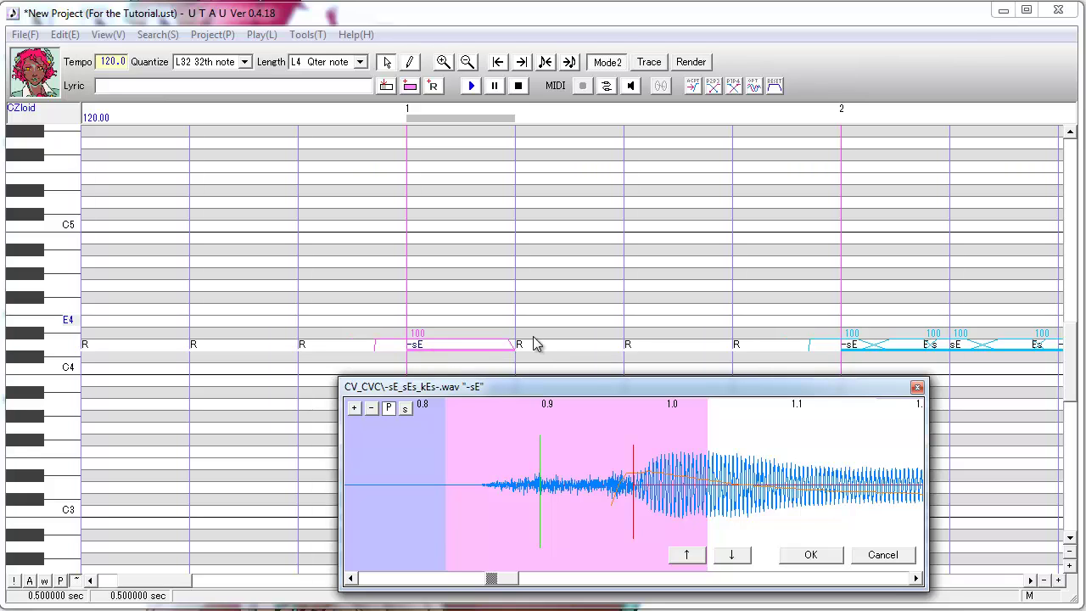
{"action": "left_click", "coordinate": [810, 556]}
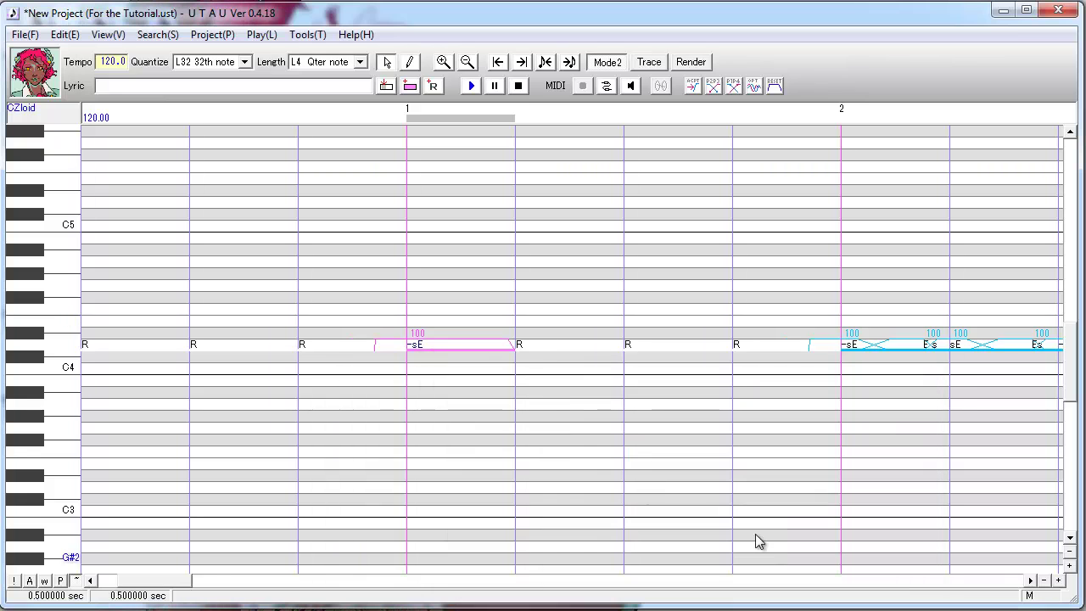
- Set the lyric of the rest right after "-sE" to "sE" and play both notes
{"action": "double_click", "coordinate": [539, 346]}
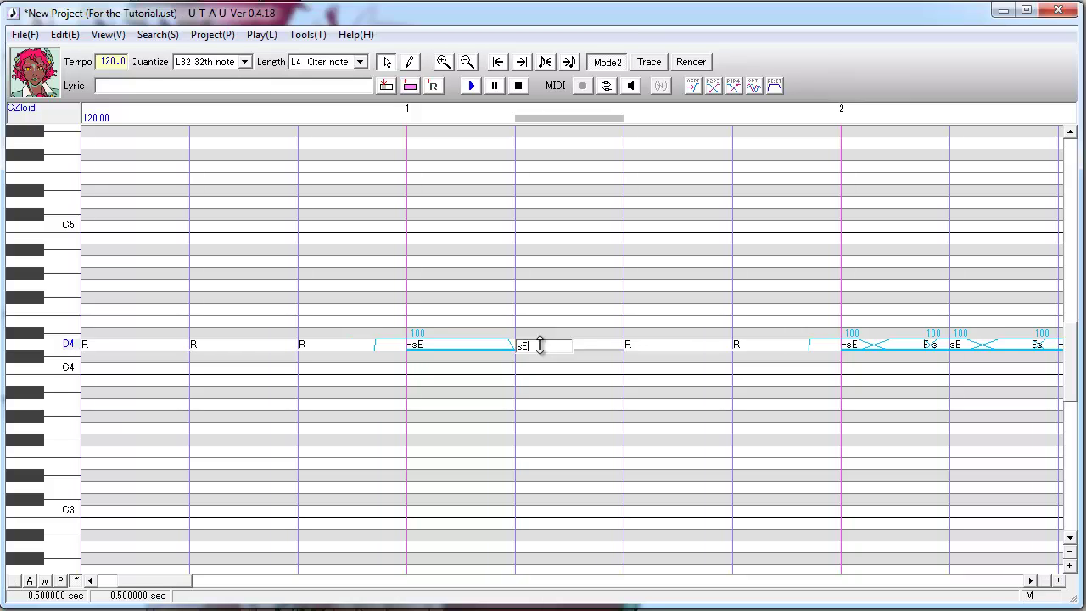
{"action": "key", "text": "Return"}
{"action": "left_click_drag", "start_coordinate": [592, 284], "coordinate": [465, 236]}
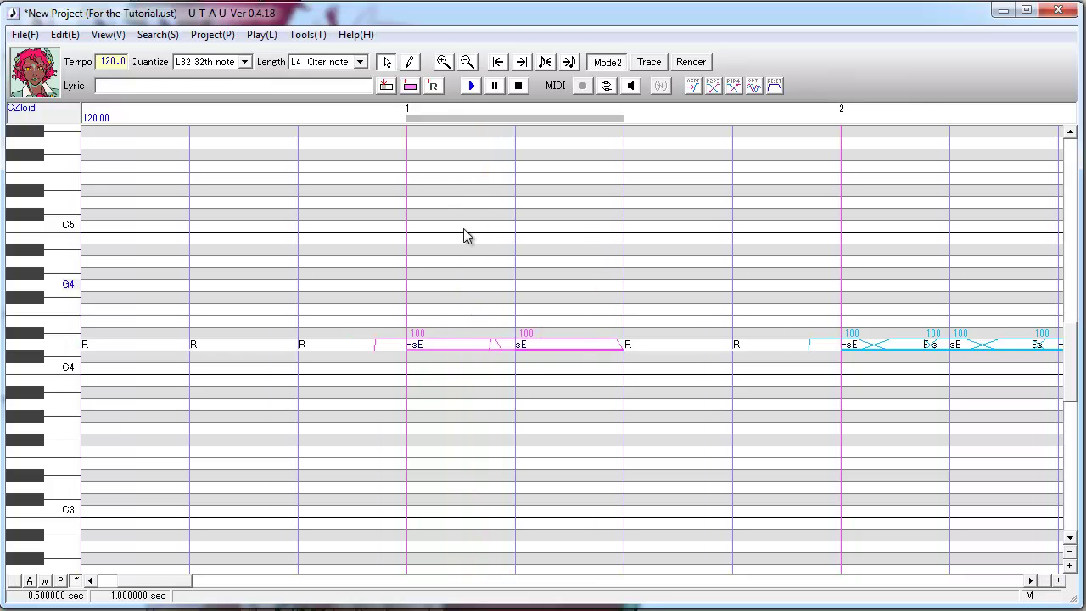
{"action": "left_click", "coordinate": [471, 86]}
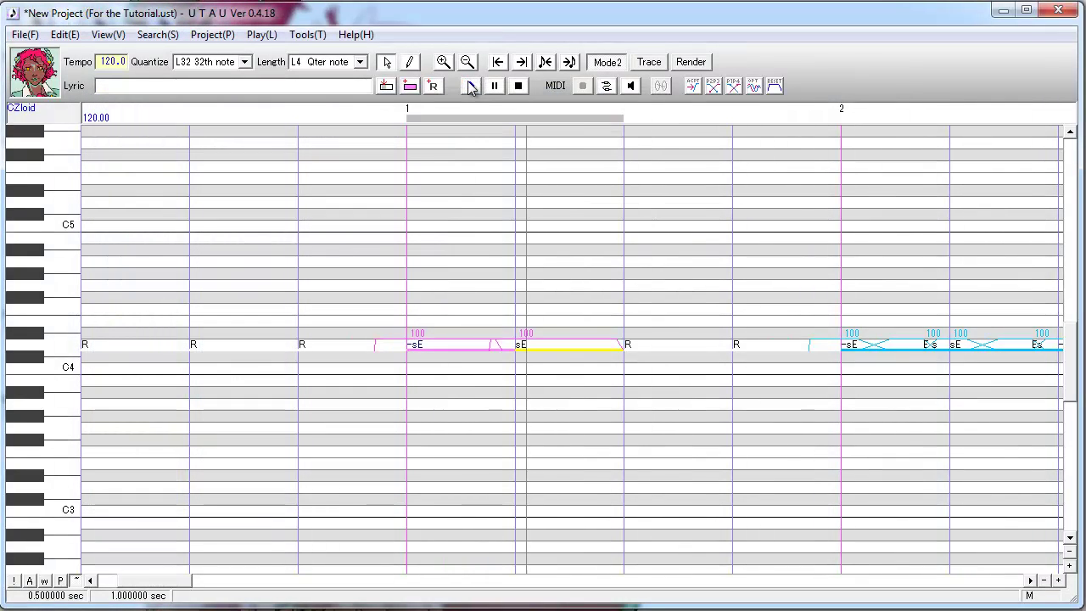
- Examine the waveform of the new "sE" note's sample, including the vowel that precedes its offset
{"action": "left_click", "coordinate": [580, 244]}
{"action": "key", "text": "ctrl+g"}
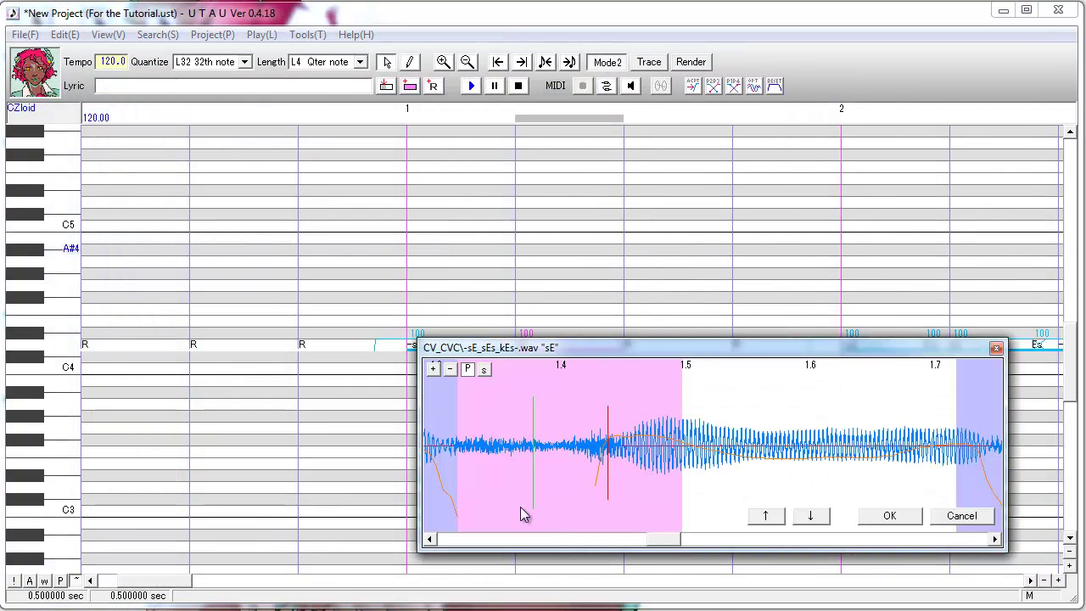
{"action": "left_click_drag", "start_coordinate": [672, 549], "coordinate": [666, 550]}
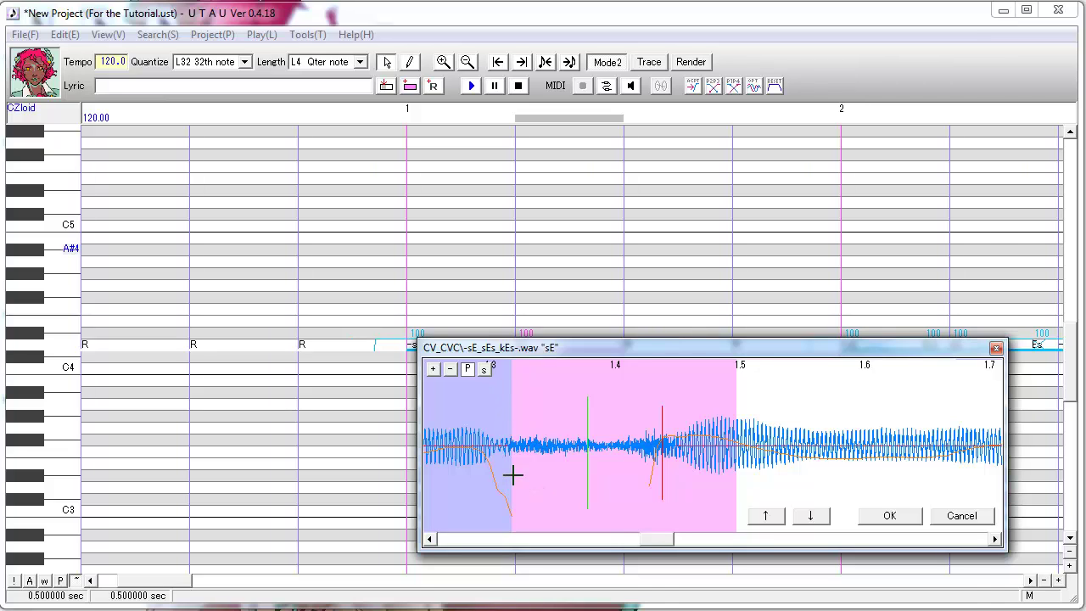
{"action": "left_click_drag", "start_coordinate": [512, 347], "coordinate": [503, 400]}
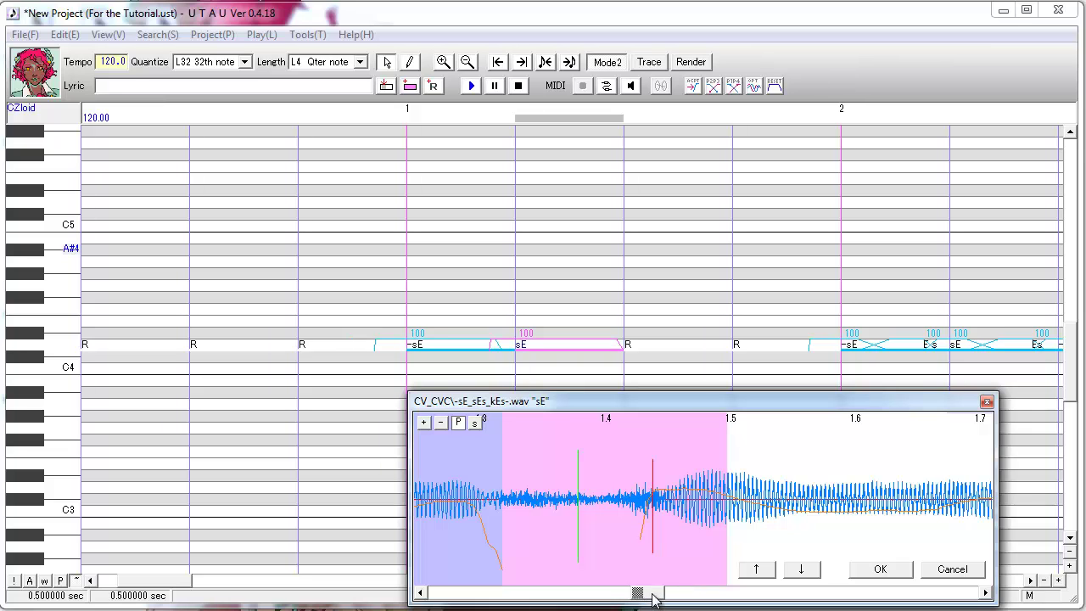
{"action": "left_click_drag", "start_coordinate": [654, 598], "coordinate": [612, 604]}
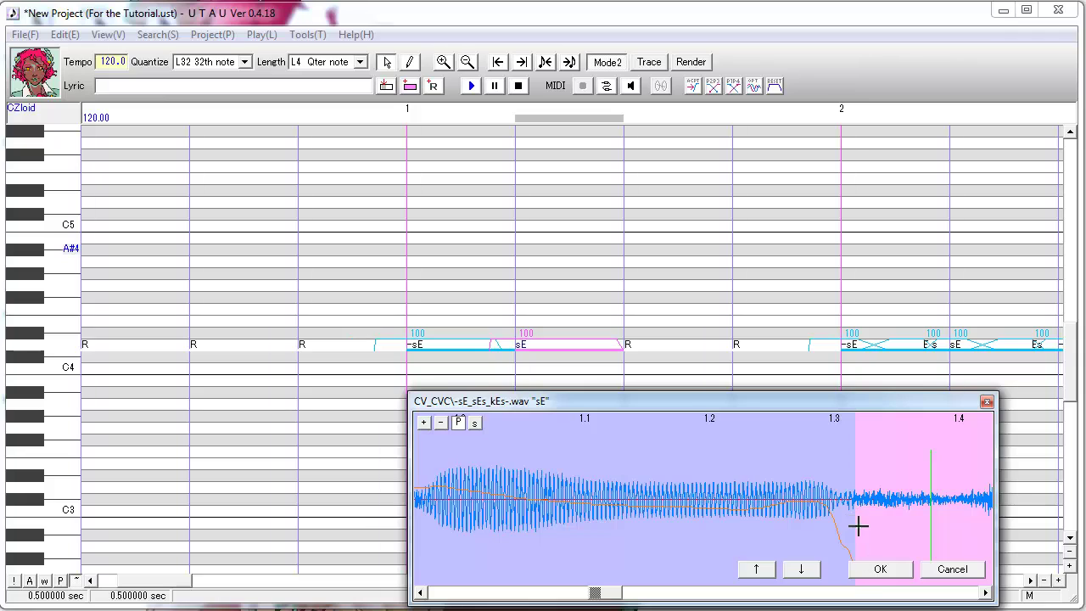
{"action": "left_click", "coordinate": [874, 572]}
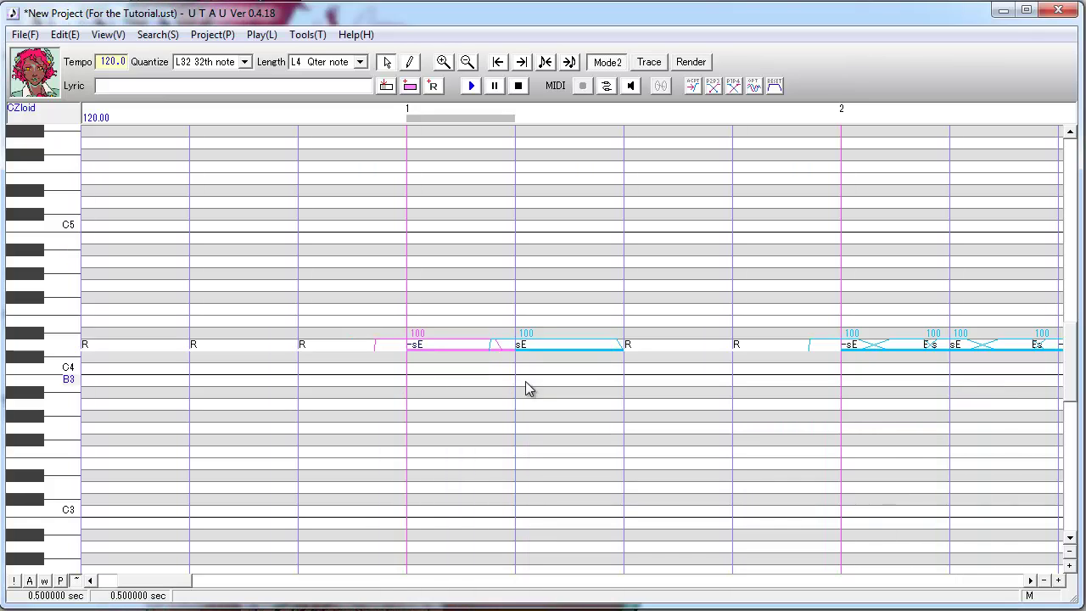
- Set the quantize value to L64 64th note and shorten the new "-sE" note to about 0.375 seconds
{"action": "left_click", "coordinate": [244, 62]}
{"action": "left_click_drag", "start_coordinate": [250, 121], "coordinate": [244, 83]}
{"action": "left_click", "coordinate": [221, 77]}
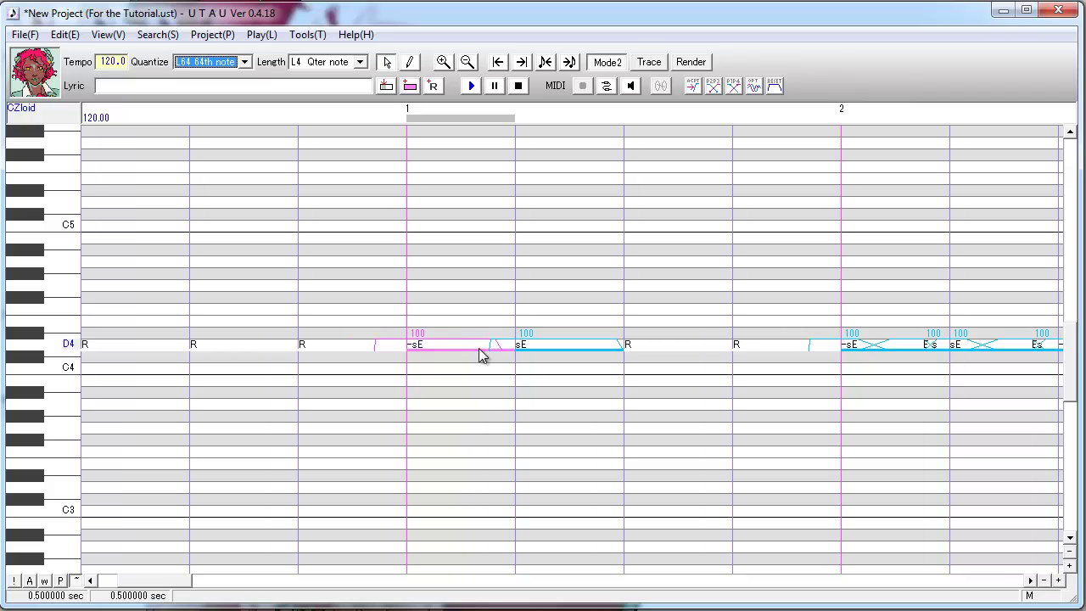
{"action": "left_click_drag", "start_coordinate": [513, 346], "coordinate": [492, 357]}
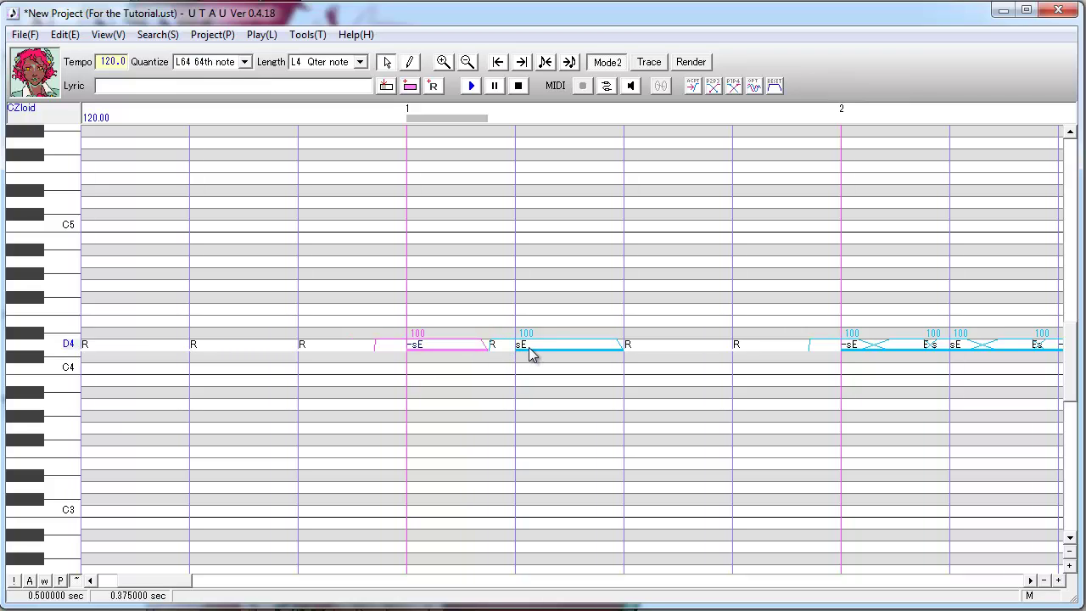
- Set the lyric of the short rest between "-sE" and "sE" in measure 1 to "E s"
{"action": "double_click", "coordinate": [529, 353]}
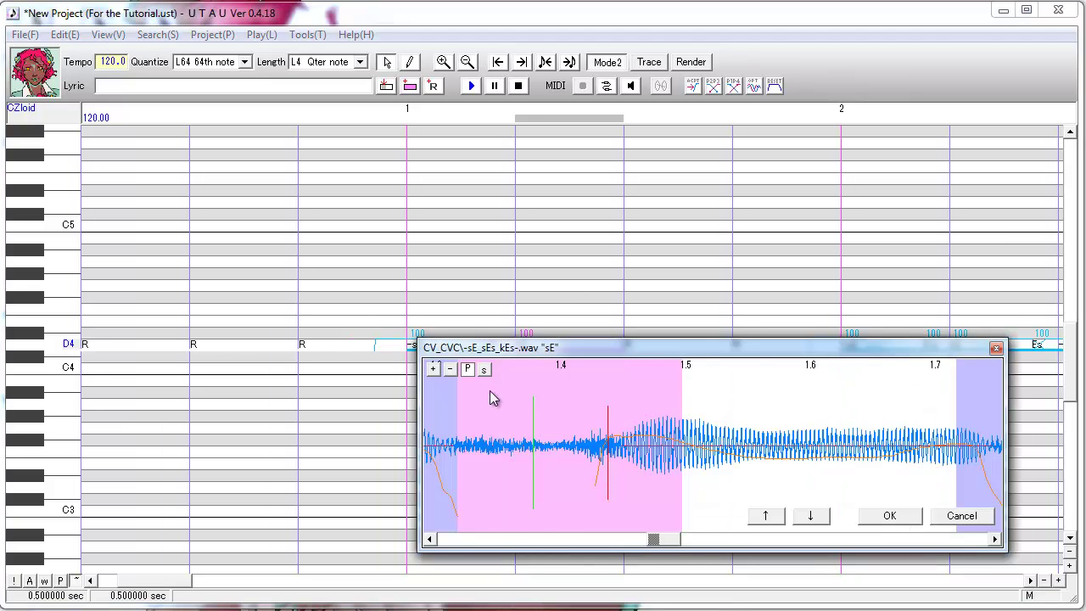
{"action": "key", "text": "Escape"}
{"action": "double_click", "coordinate": [496, 348]}
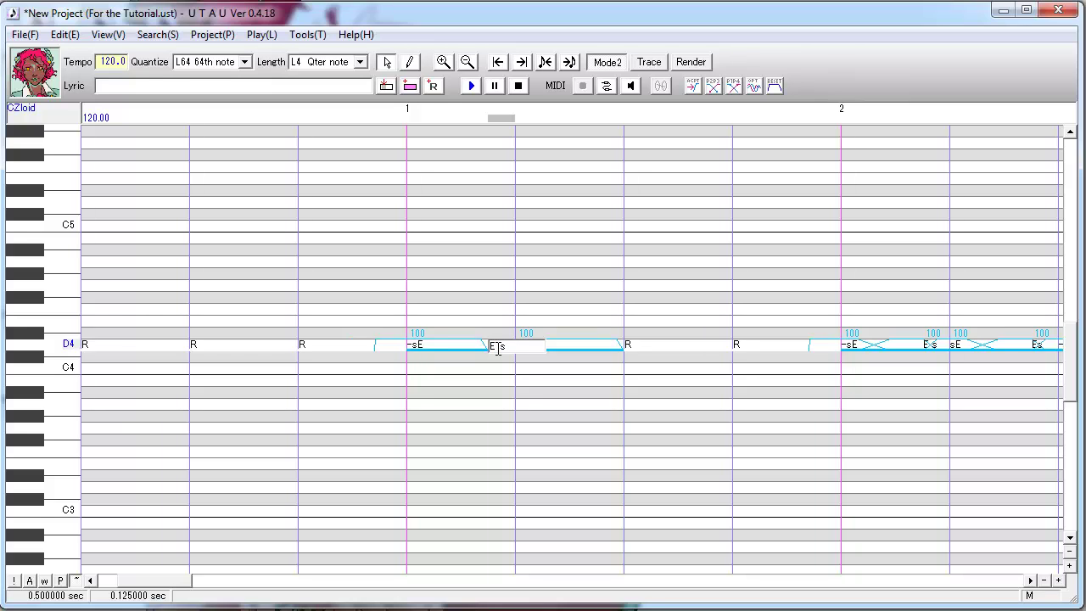
{"action": "key", "text": "Return"}
- Examine the "E s" sample's waveform and spectrogram around the preutterance marker
{"action": "double_click", "coordinate": [499, 355]}
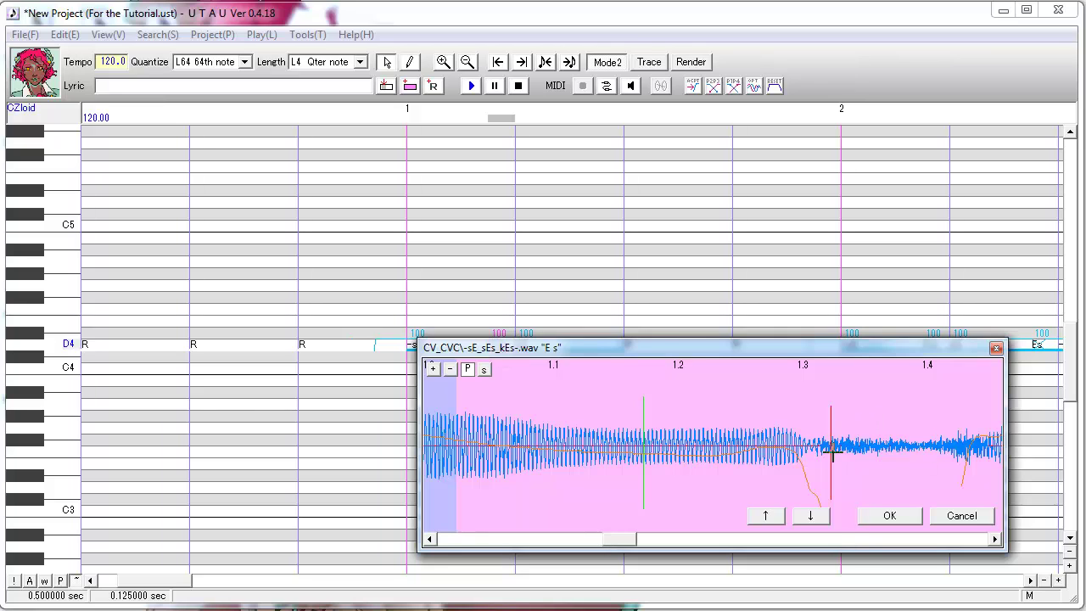
{"action": "left_click", "coordinate": [484, 369]}
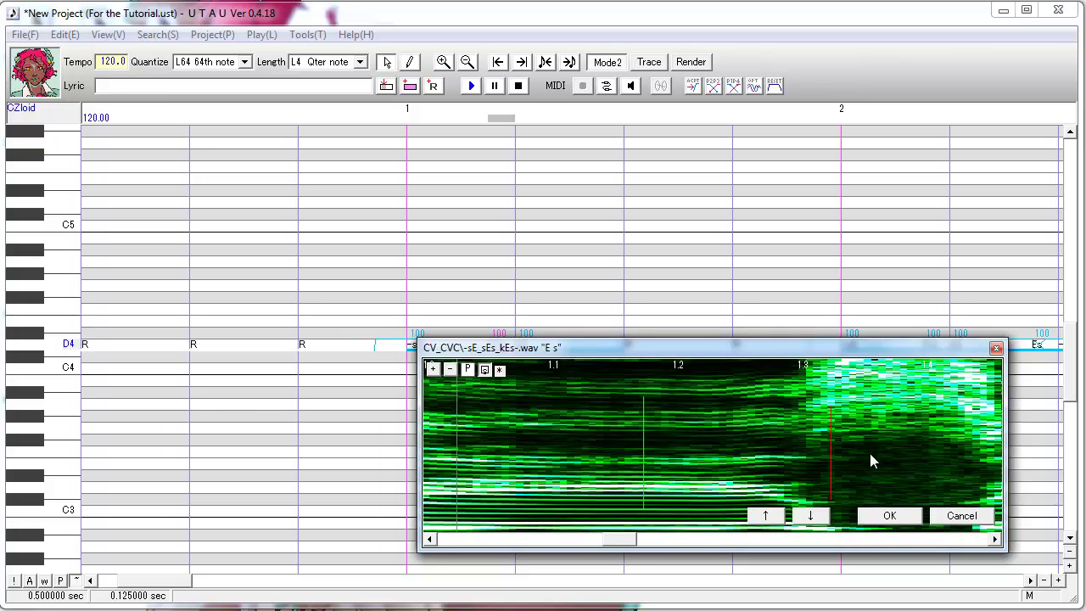
{"action": "left_click", "coordinate": [887, 519]}
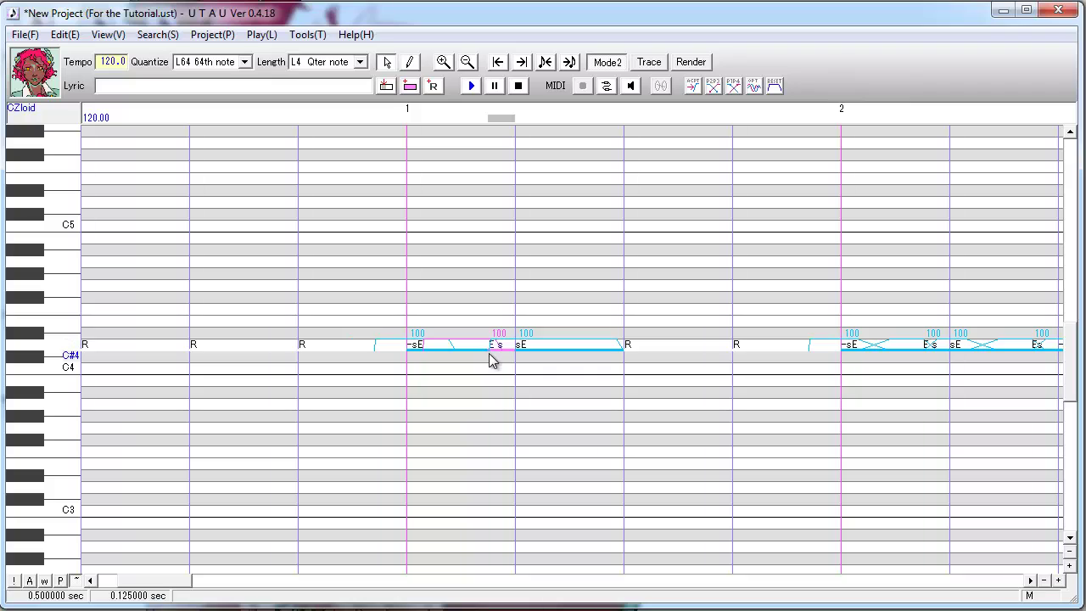
- Crossfade the envelopes of the "-sE", "E s" and "sE" notes in measure 1
{"action": "left_click", "coordinate": [553, 355]}
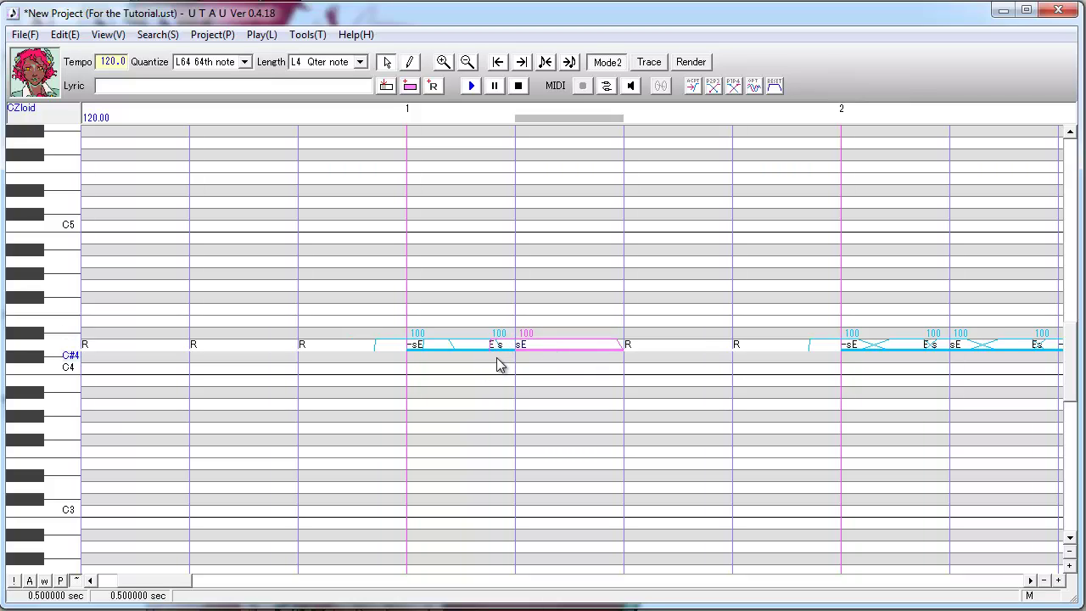
{"action": "left_click_drag", "start_coordinate": [590, 271], "coordinate": [461, 368]}
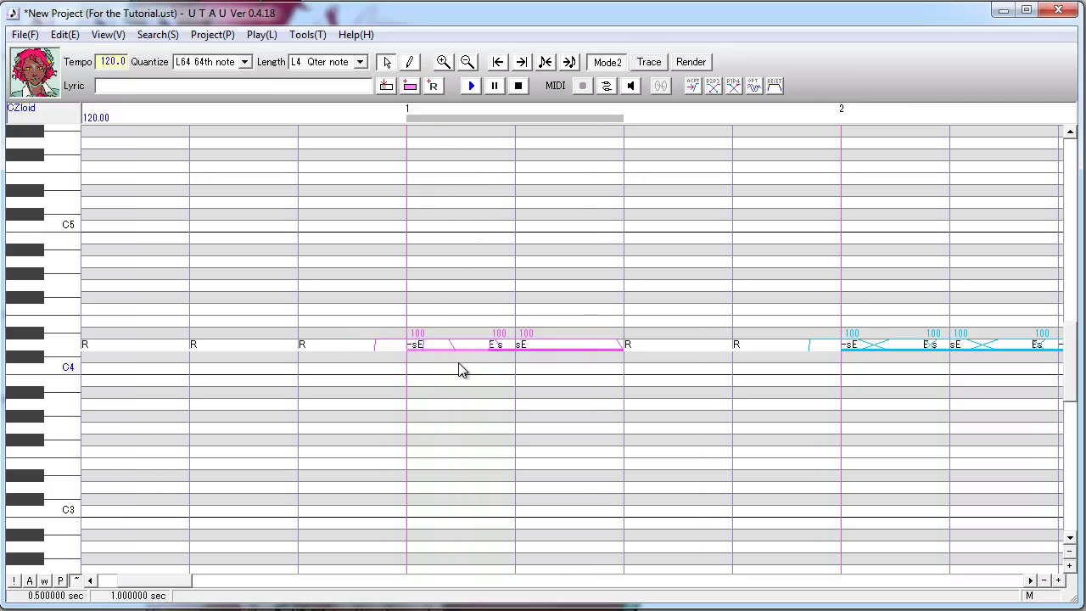
{"action": "left_click", "coordinate": [712, 86]}
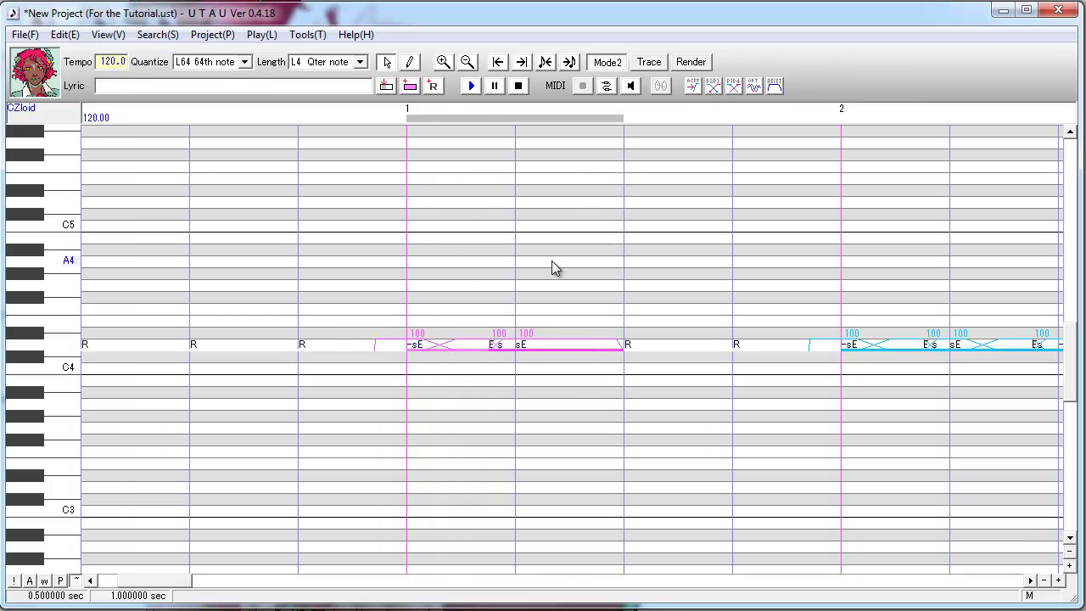
- Examine the "E s" sample's waveform and compare its overlap marker with the crossfade on the note
{"action": "left_click", "coordinate": [496, 345]}
{"action": "double_click", "coordinate": [496, 344]}
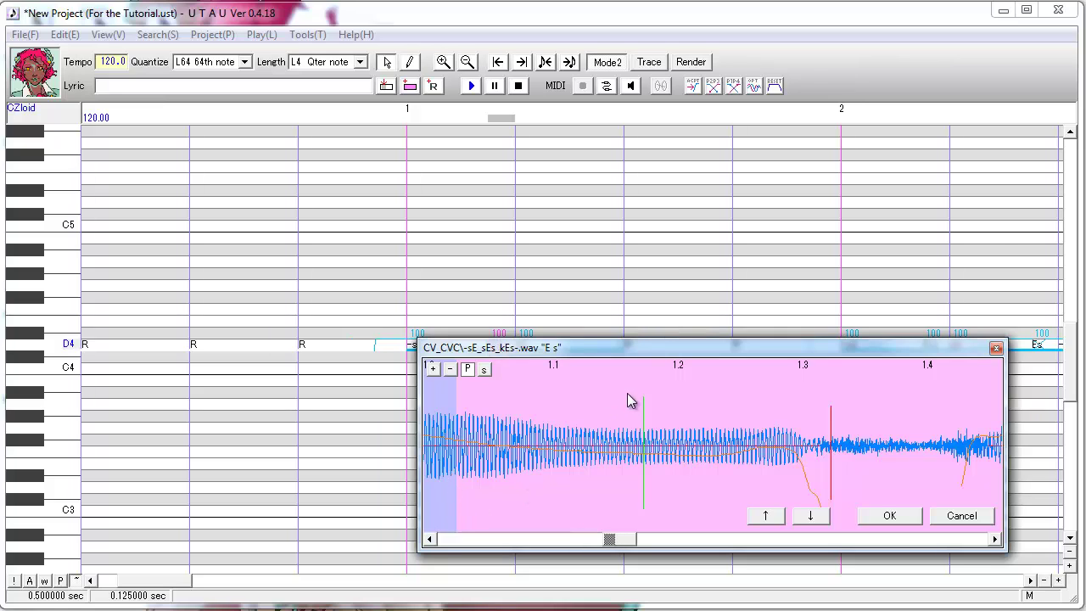
{"action": "left_click_drag", "start_coordinate": [624, 352], "coordinate": [569, 414]}
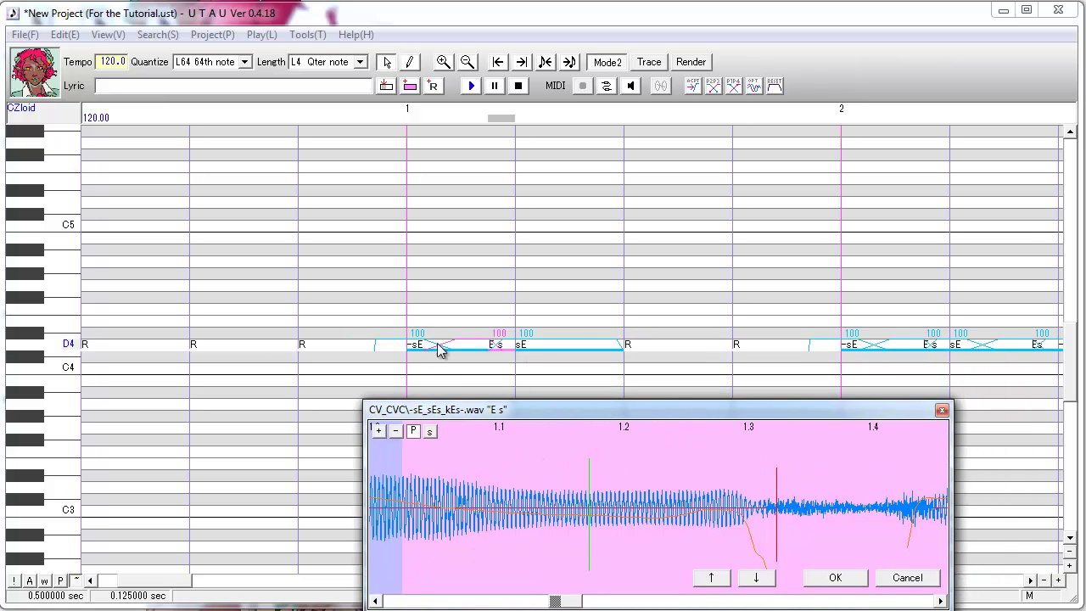
{"action": "left_click", "coordinate": [825, 580]}
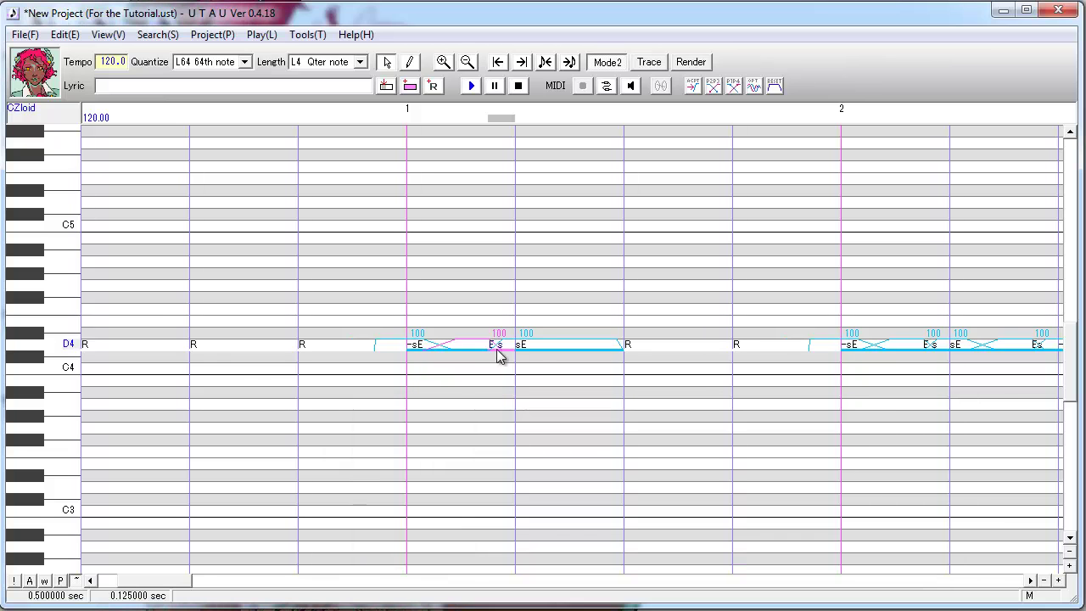
- Examine the following "sE" sample's waveform and play the first three notes of measure 1
{"action": "double_click", "coordinate": [533, 353]}
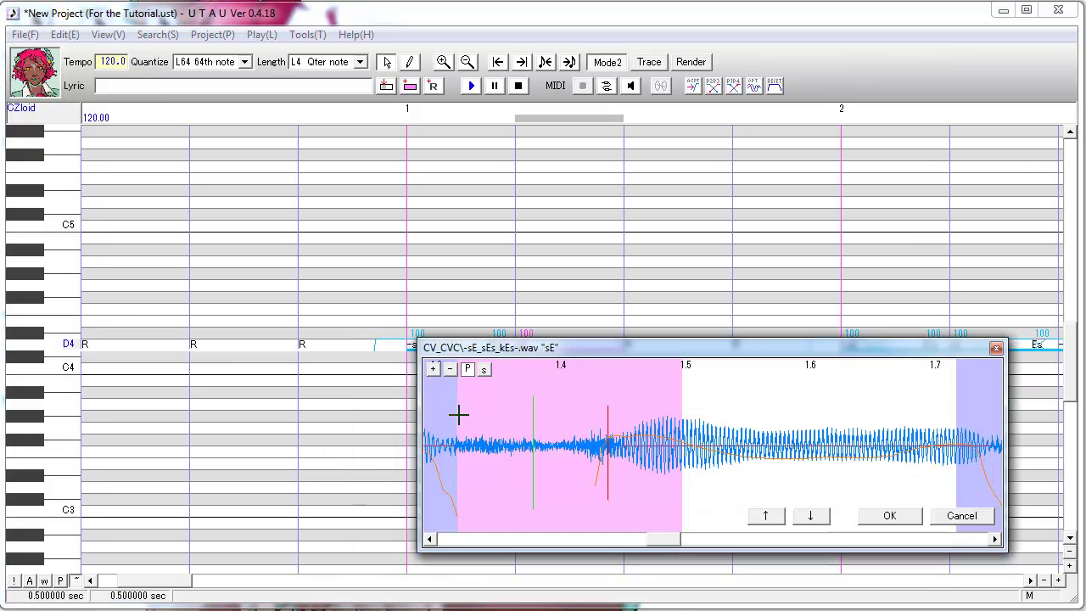
{"action": "left_click_drag", "start_coordinate": [532, 349], "coordinate": [519, 382]}
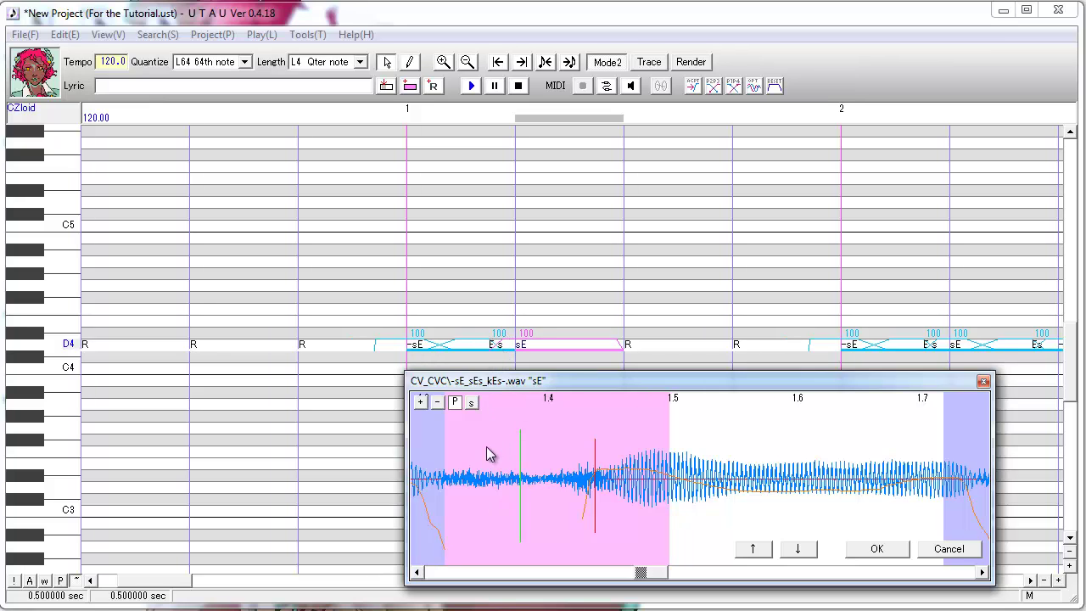
{"action": "key", "text": "Return"}
{"action": "left_click_drag", "start_coordinate": [507, 235], "coordinate": [456, 359]}
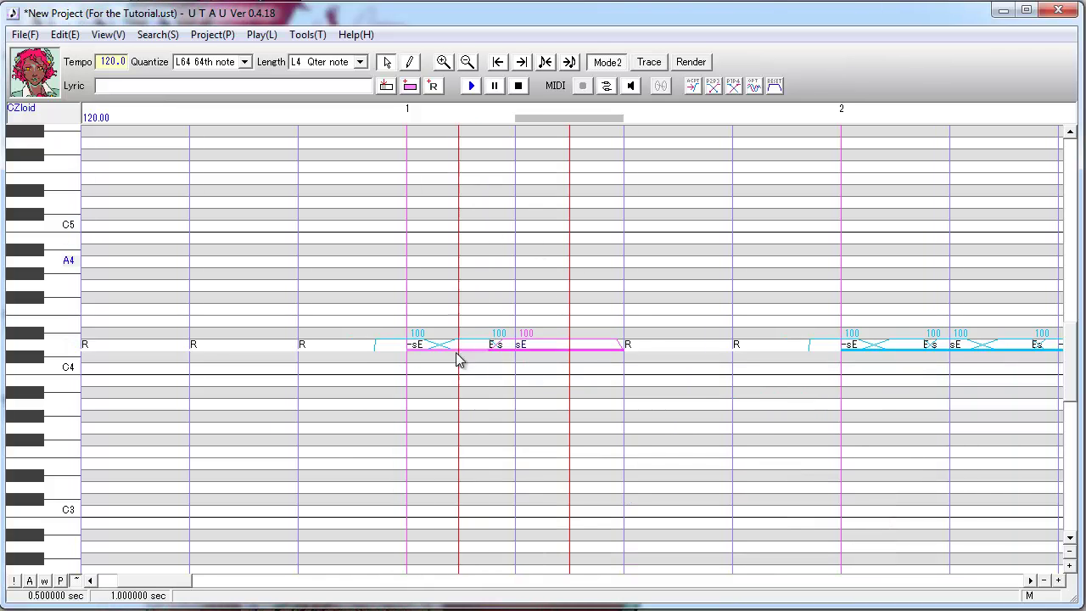
{"action": "left_click", "coordinate": [471, 86]}
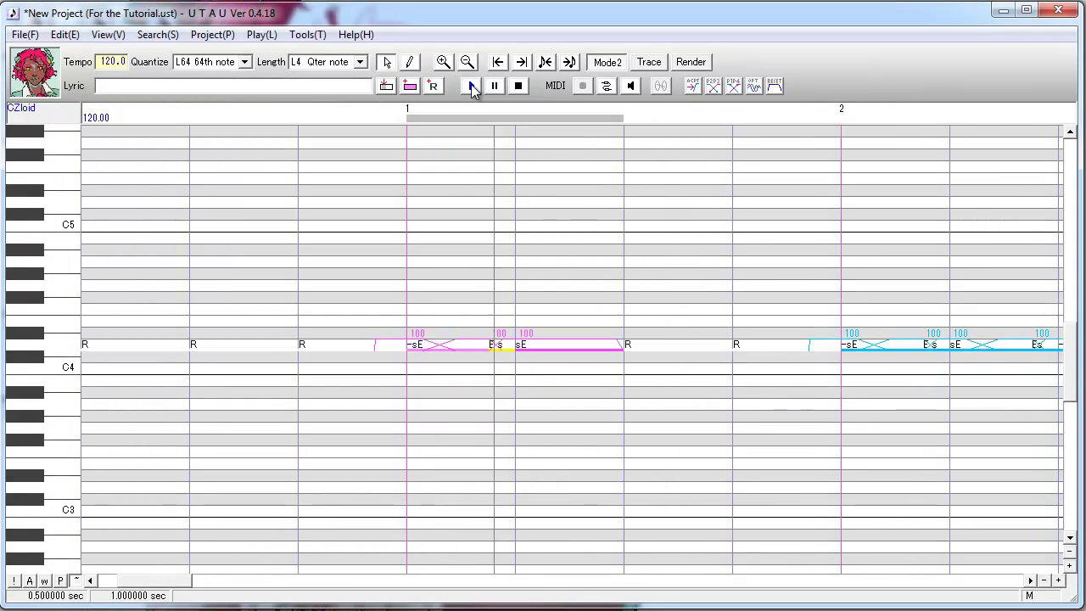
- Set the lyric of the rest on the third beat of measure 1 to "-kE"
{"action": "left_click", "coordinate": [661, 346]}
{"action": "double_click", "coordinate": [660, 346]}
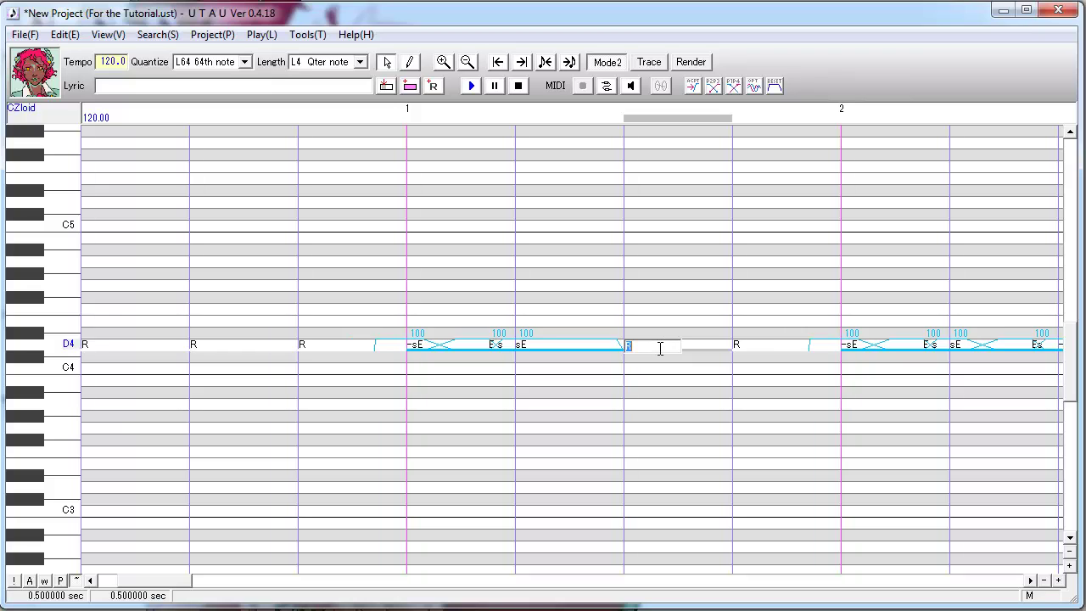
{"action": "key", "text": "Return"}
- Shorten the "sE" note before "-kE" by 0.125 seconds and set the lyric of the resulting rest to "Es"
{"action": "left_click", "coordinate": [621, 349]}
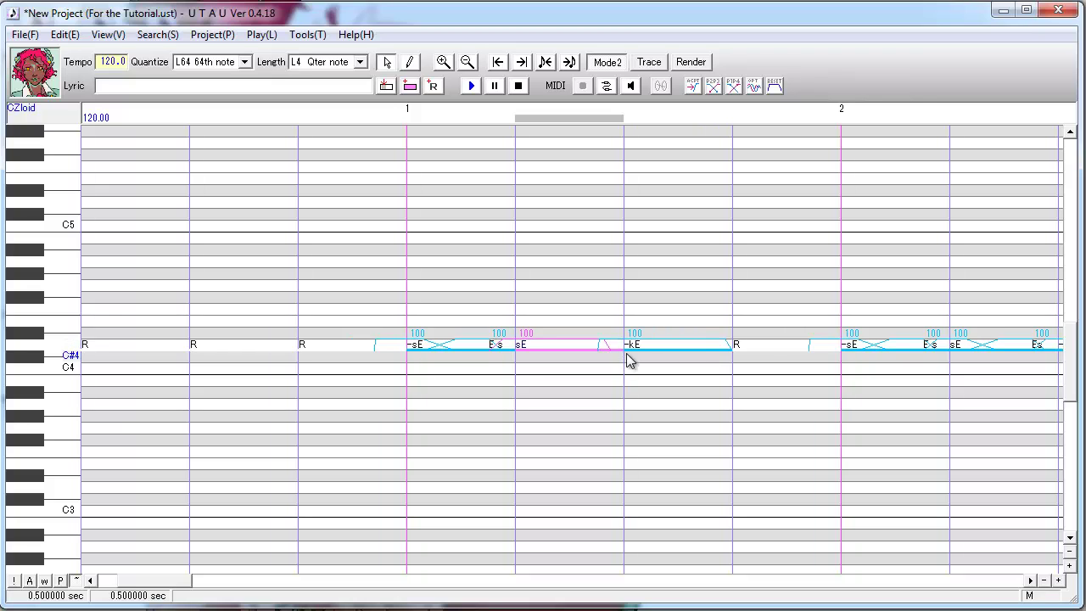
{"action": "left_click_drag", "start_coordinate": [624, 348], "coordinate": [597, 350]}
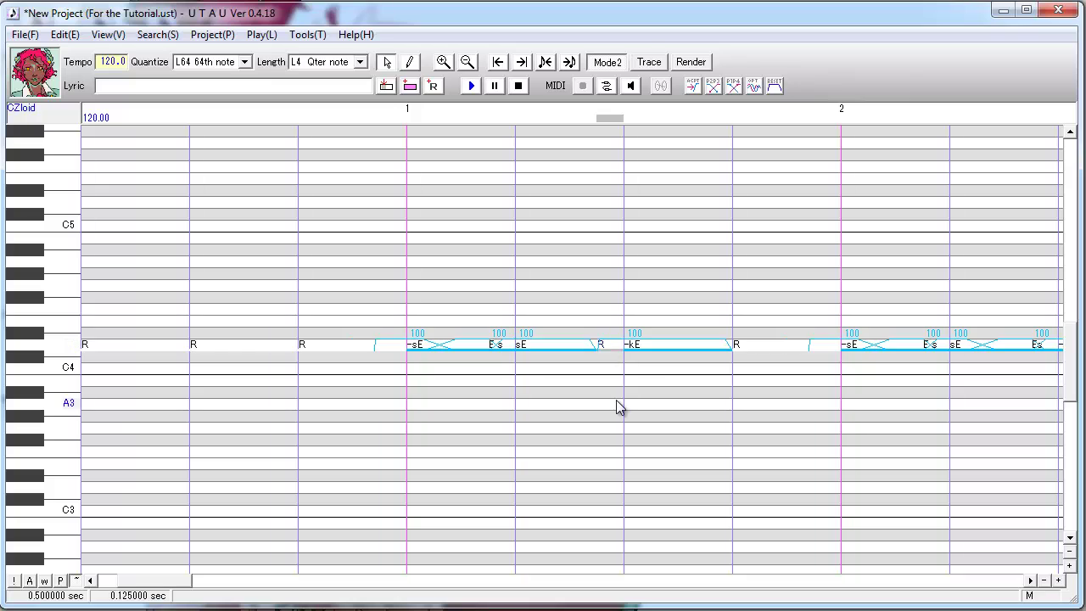
{"action": "double_click", "coordinate": [611, 347]}
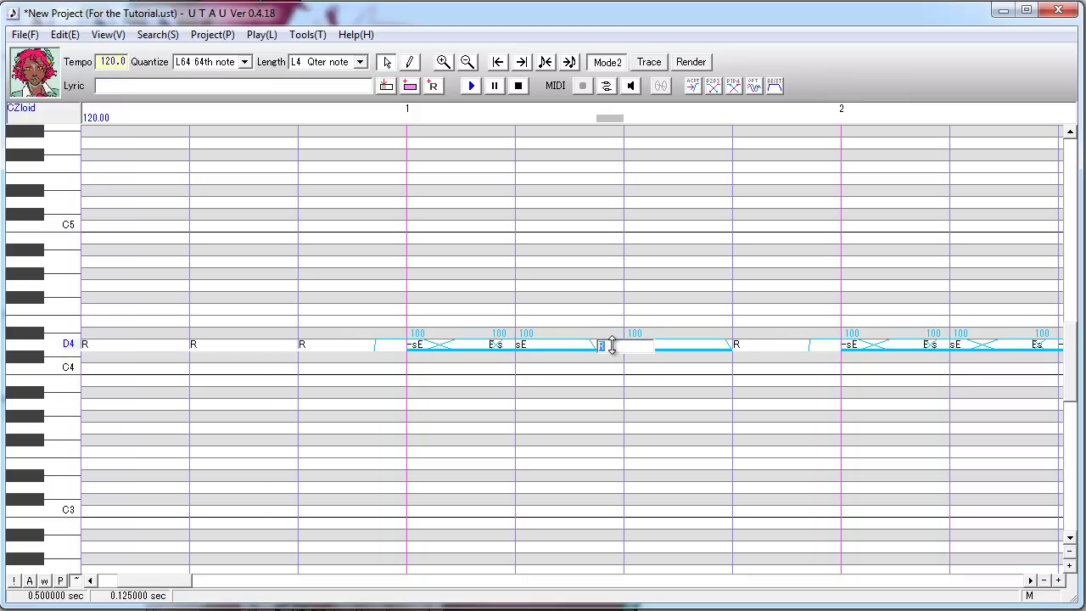
{"action": "key", "text": "Return"}
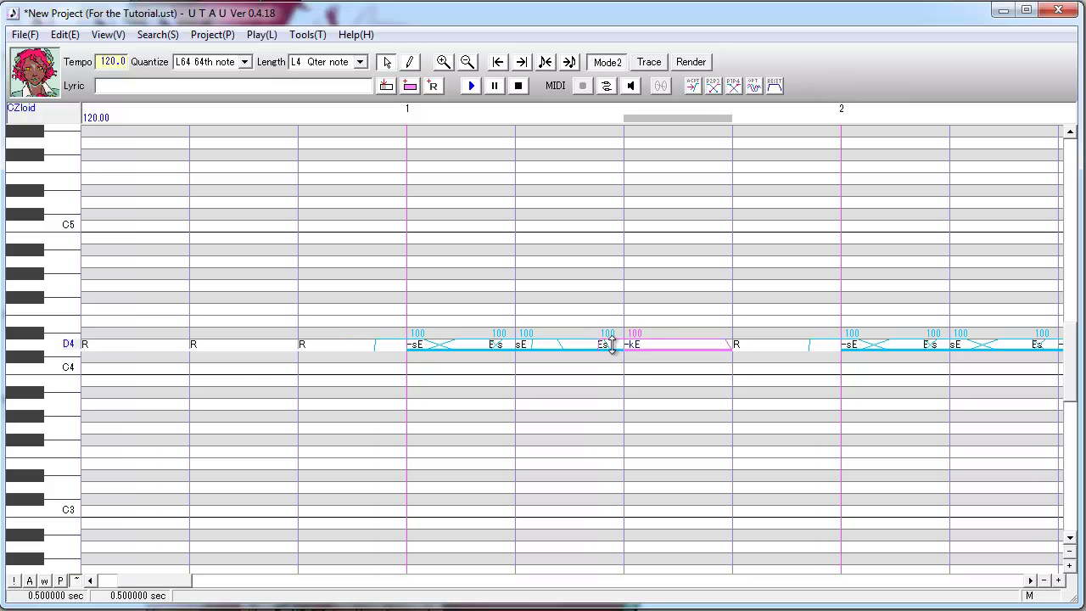
- Examine the "Es" sample's waveform and spectrogram, as well as the waveform of the "-kE" sample
{"action": "double_click", "coordinate": [611, 345]}
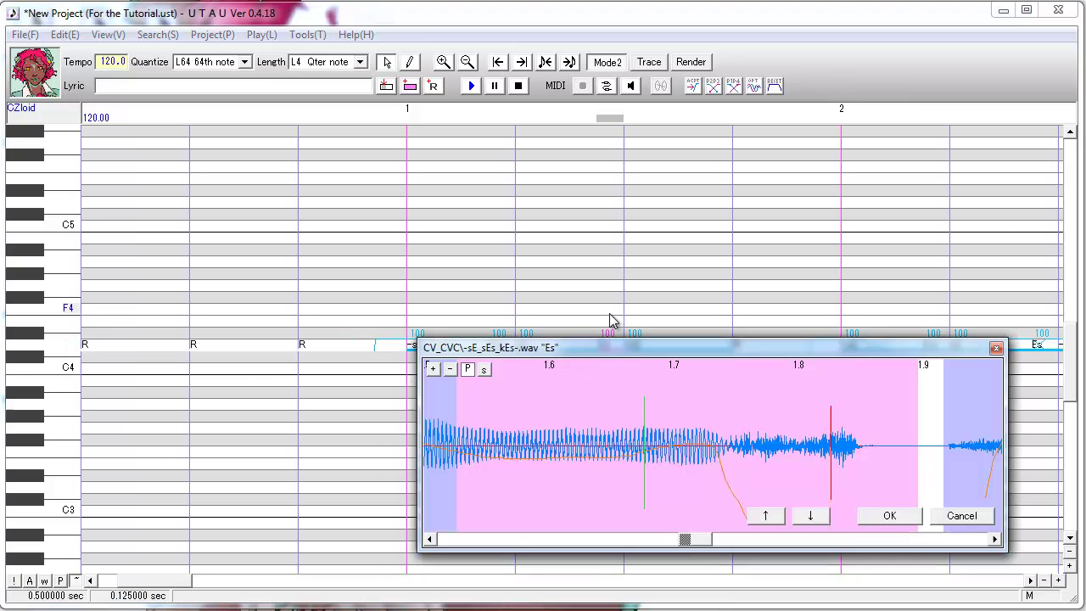
{"action": "left_click", "coordinate": [485, 369]}
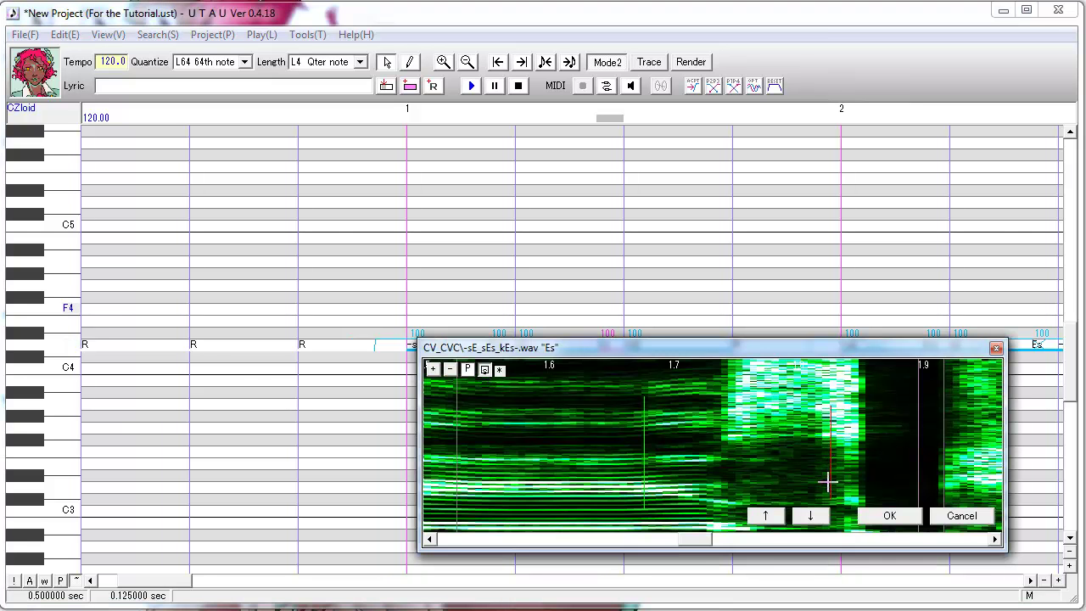
{"action": "left_click", "coordinate": [889, 516]}
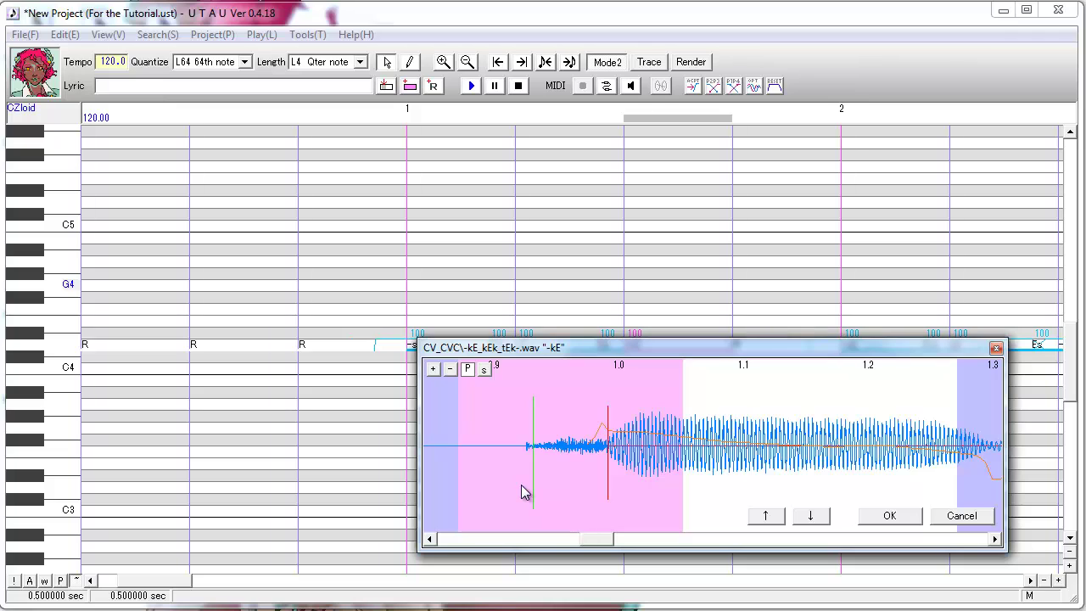
{"action": "left_click", "coordinate": [890, 517]}
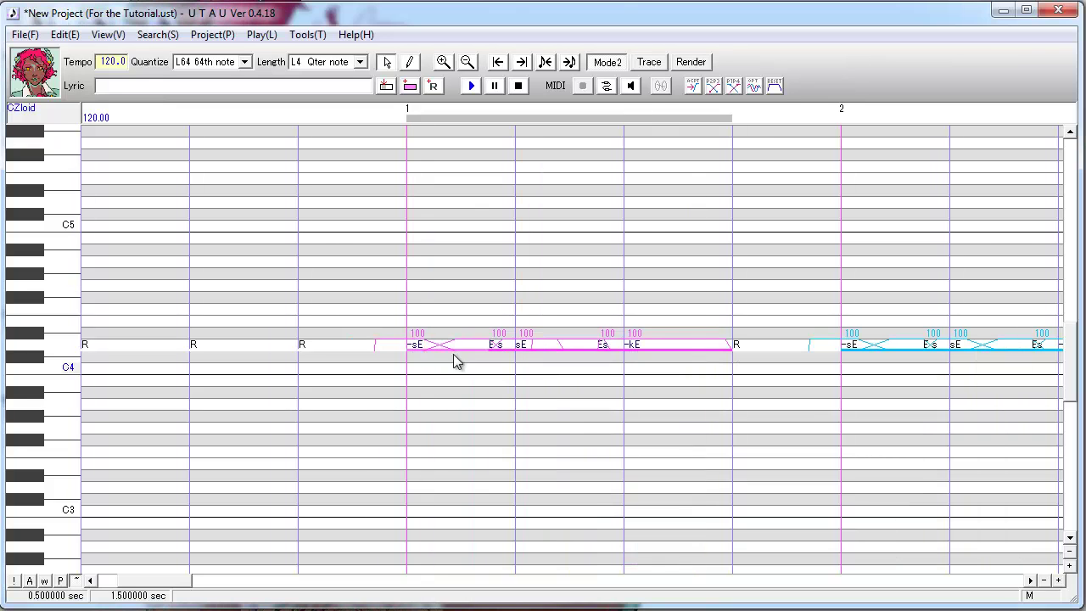
- Crossfade the envelopes of the measure 1 notes from "-sE" to "-kE" and play them
{"action": "left_click", "coordinate": [713, 88]}
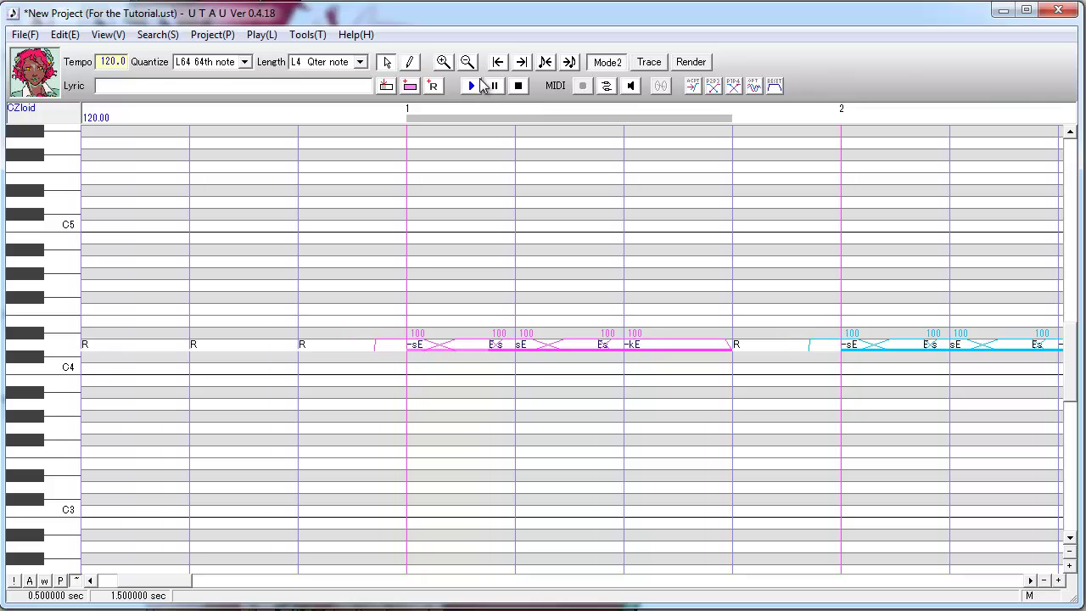
{"action": "left_click", "coordinate": [478, 85]}
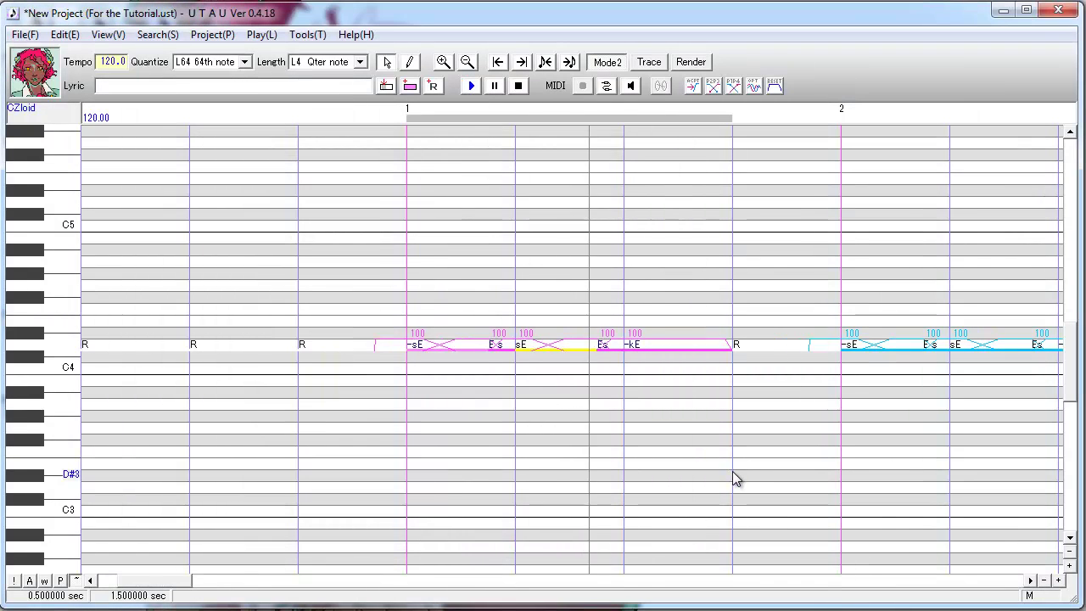
- Set the lyric of the last rest in measure 1 to "Es-" and examine its sample waveform through to the end
{"action": "double_click", "coordinate": [758, 348]}
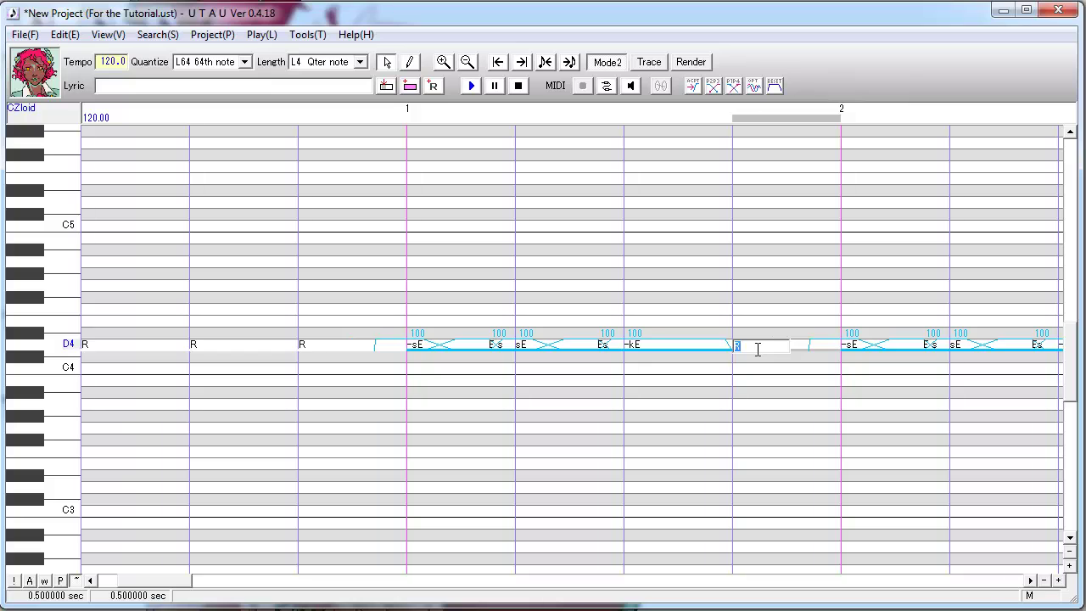
{"action": "key", "text": "Return"}
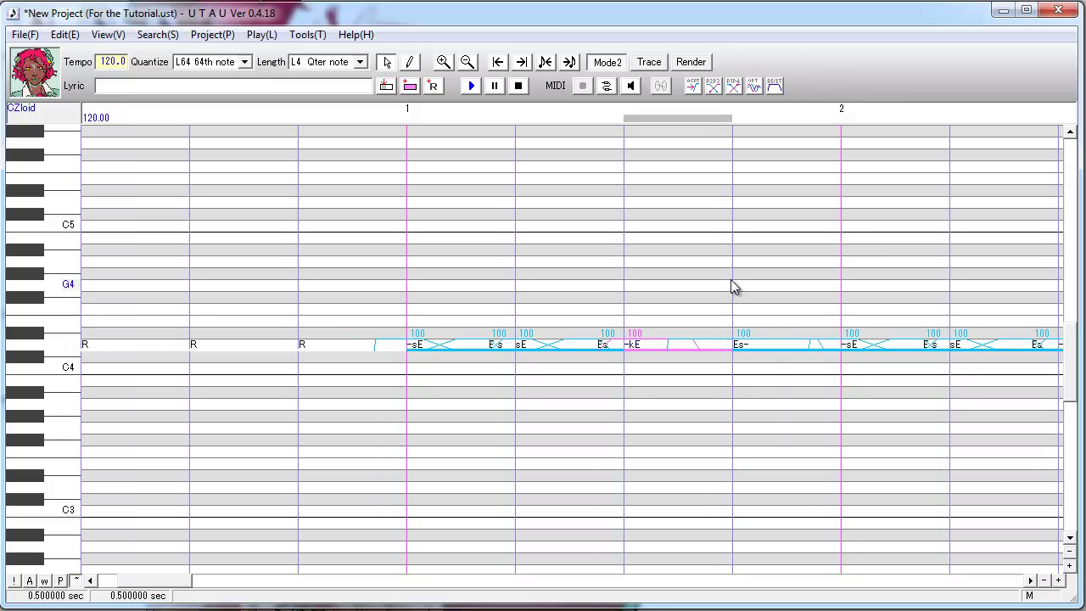
{"action": "key", "text": "ctrl+e"}
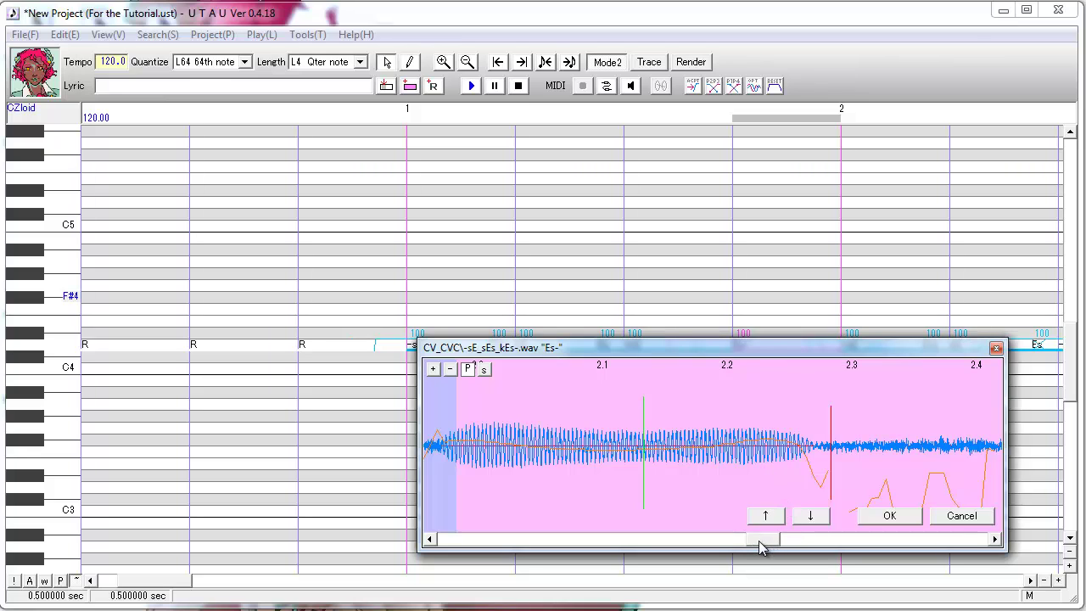
{"action": "left_click_drag", "start_coordinate": [761, 541], "coordinate": [771, 547]}
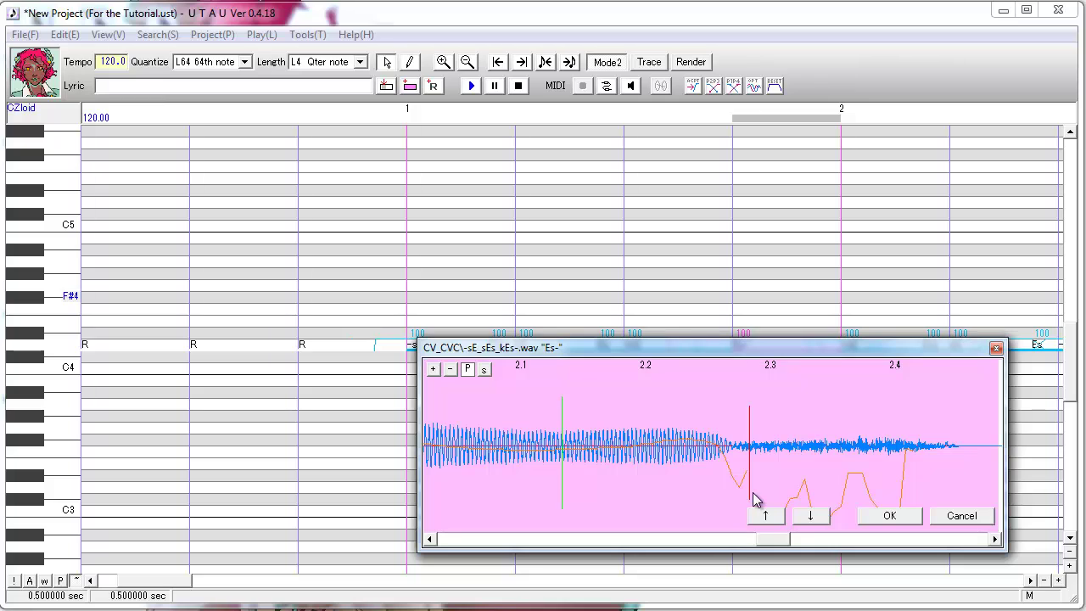
{"action": "left_click", "coordinate": [888, 516]}
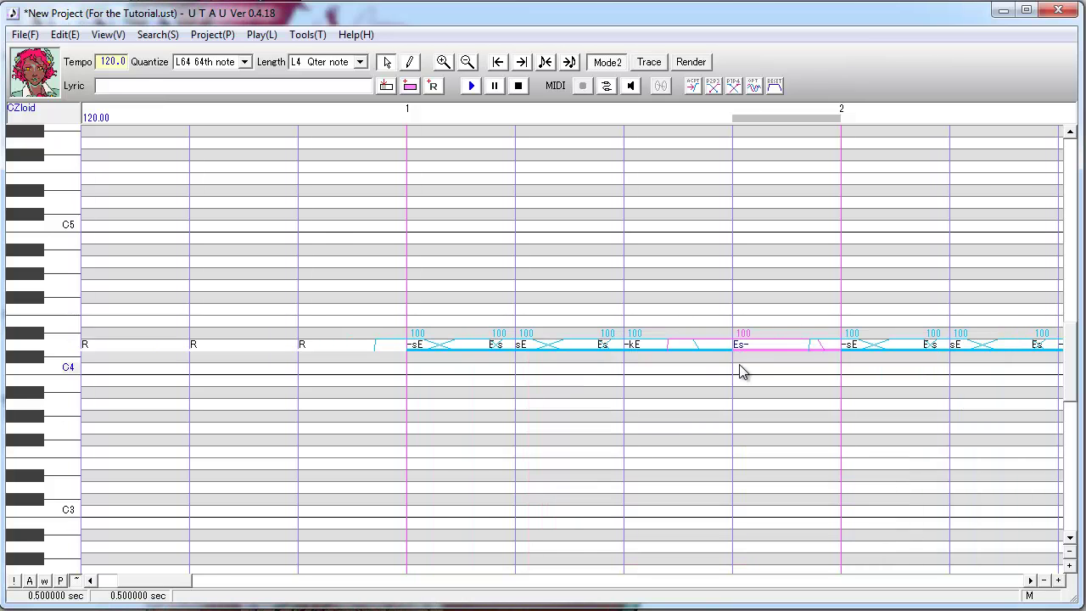
- Shorten the "-kE" note in measure 1 to about 0.406 seconds
{"action": "left_click", "coordinate": [749, 287]}
{"action": "left_click_drag", "start_coordinate": [733, 348], "coordinate": [716, 363]}
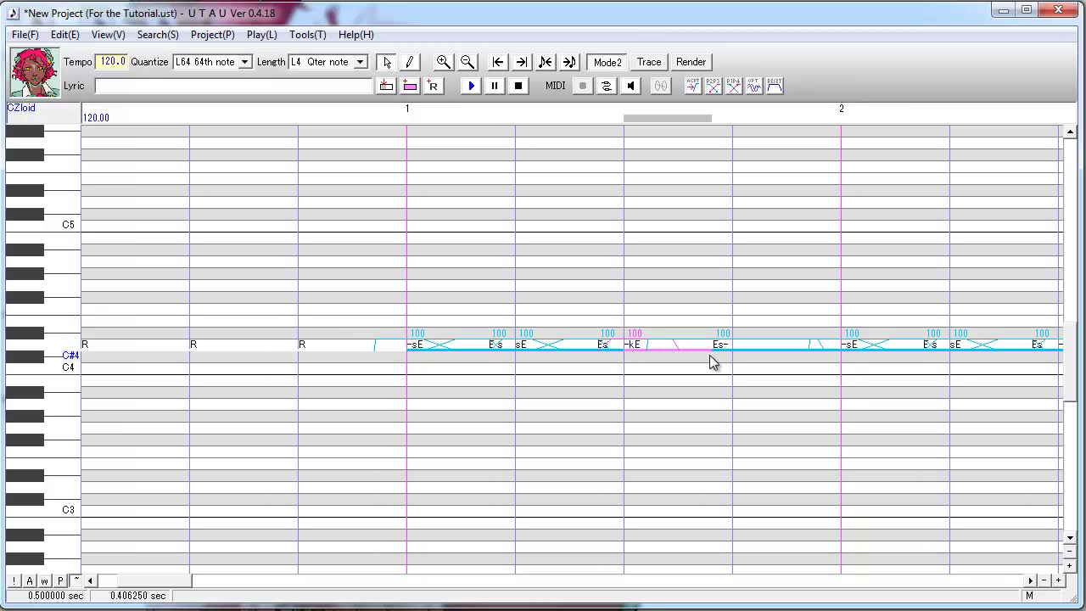
- Crossfade the envelopes of all notes in measure 1, from "-sE" to "Es-", and play the phrase
{"action": "left_click_drag", "start_coordinate": [673, 357], "coordinate": [458, 396]}
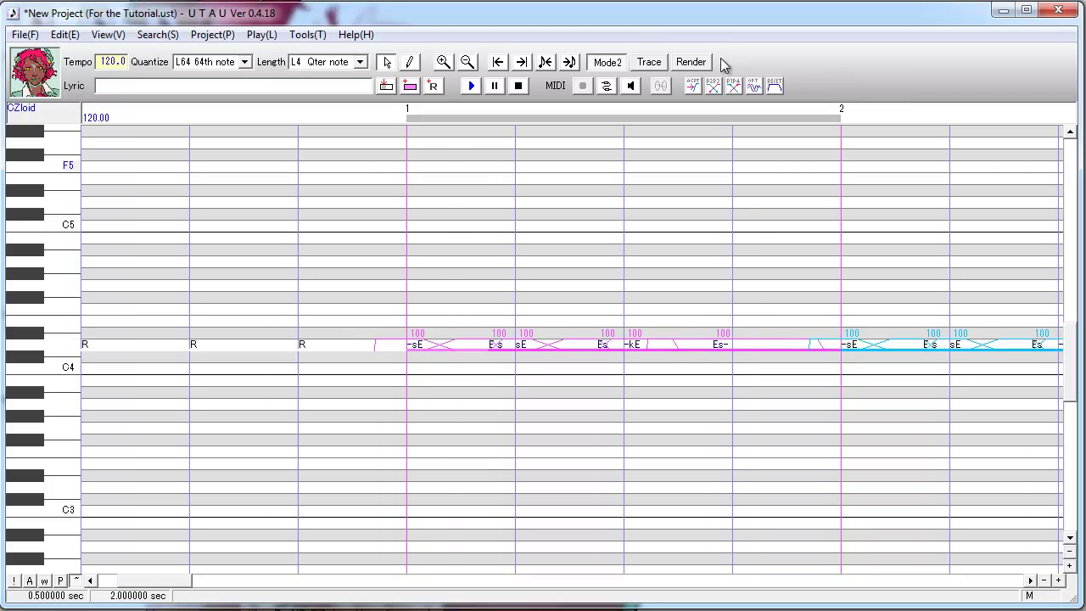
{"action": "left_click", "coordinate": [466, 93]}
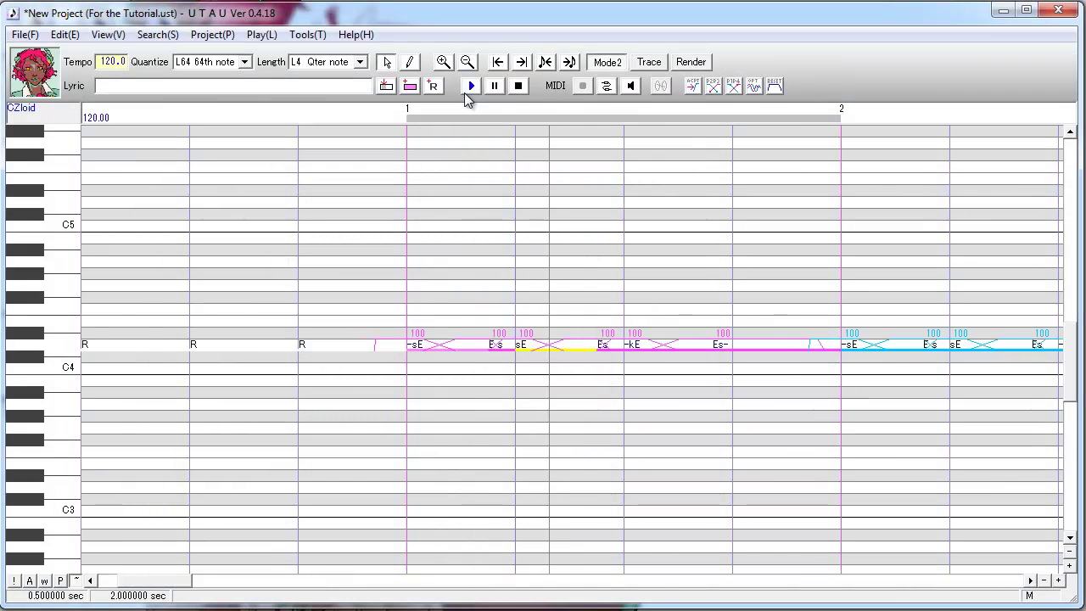
{"action": "left_click", "coordinate": [704, 480]}
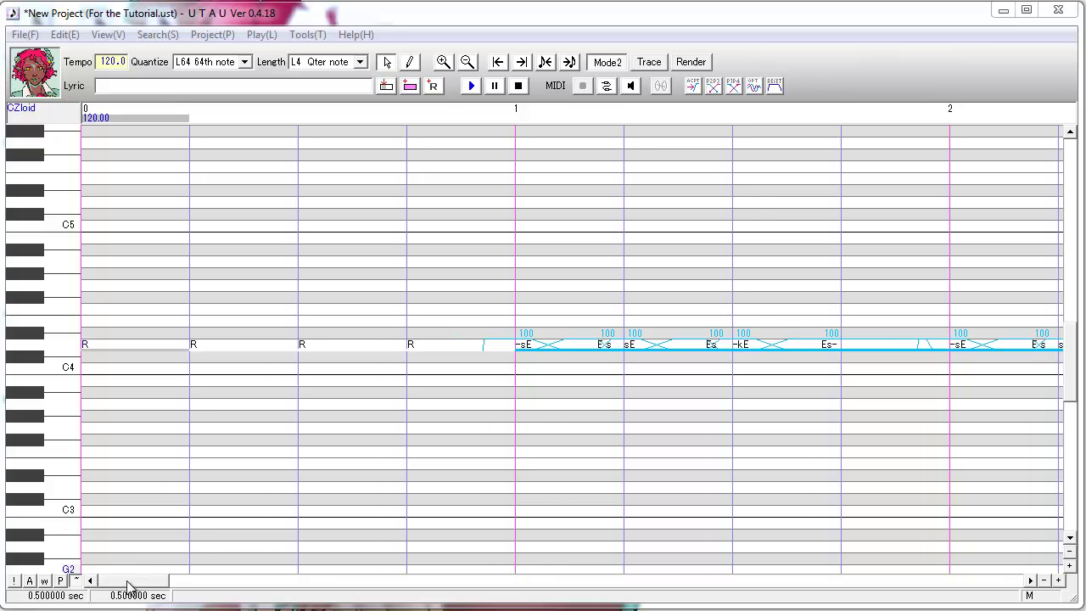
- Check the "-t8n" note's entry in the voice bank settings, close them and play the phrase from "-t8n" to "8n-"
{"action": "scroll", "coordinate": [742, 538], "scroll_direction": "right", "scroll_amount": 5}
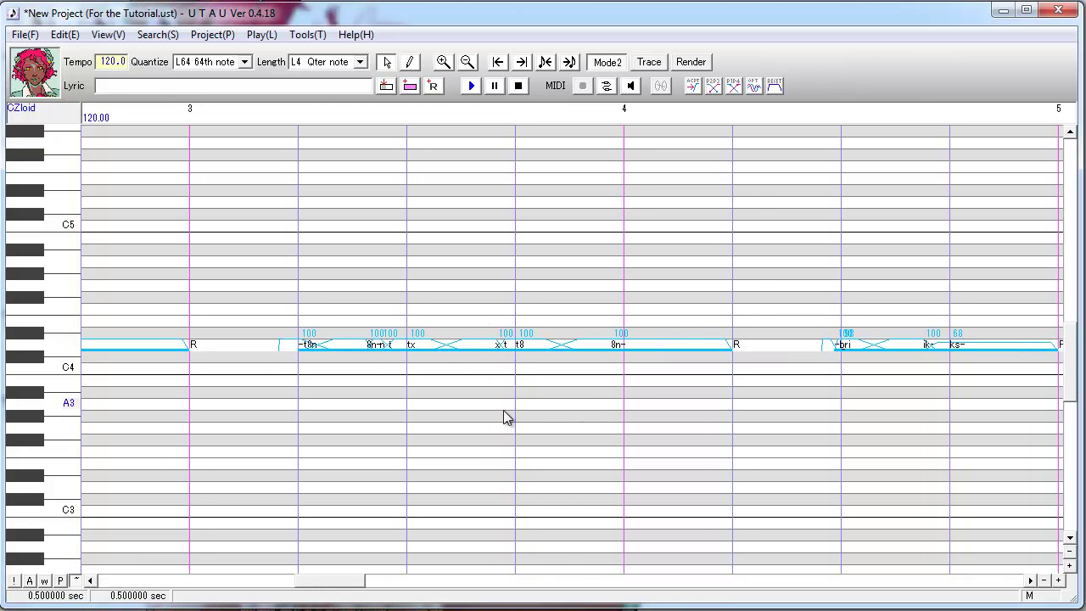
{"action": "left_click", "coordinate": [332, 344]}
{"action": "left_click", "coordinate": [306, 35]}
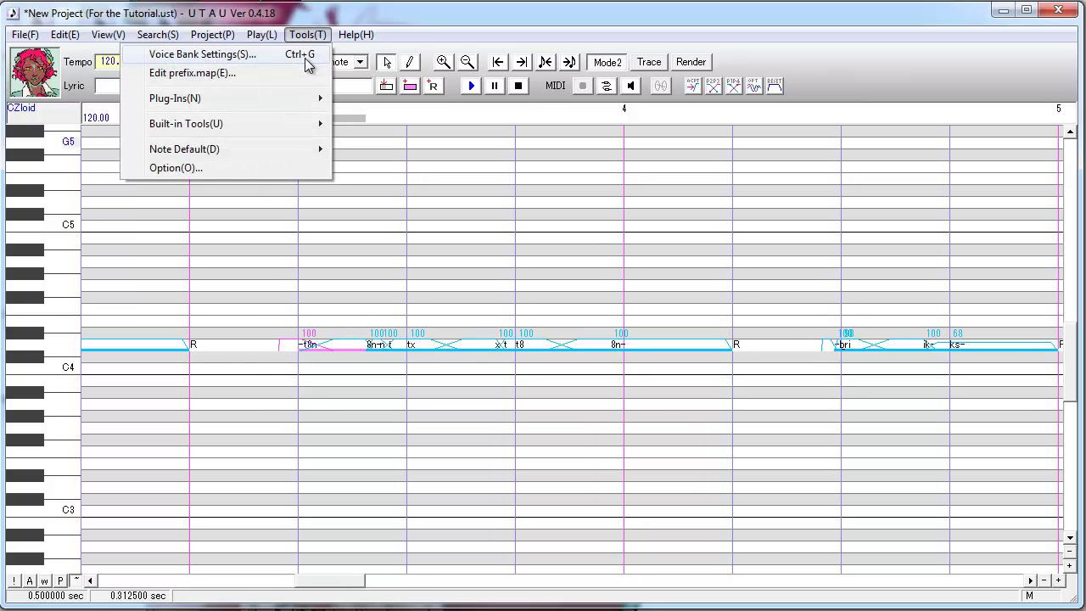
{"action": "left_click", "coordinate": [307, 59]}
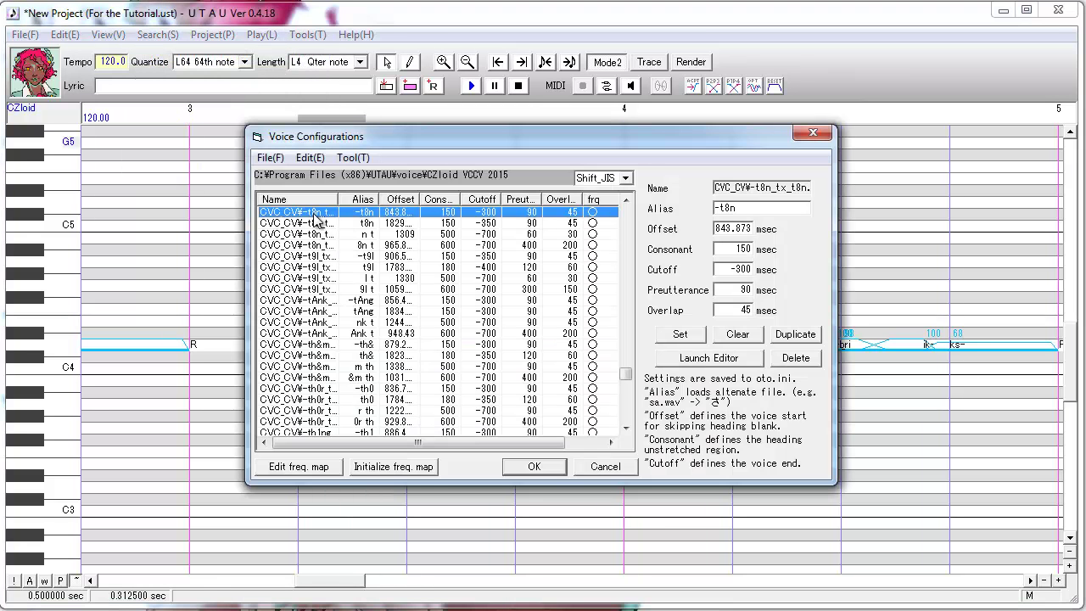
{"action": "key", "text": "Return"}
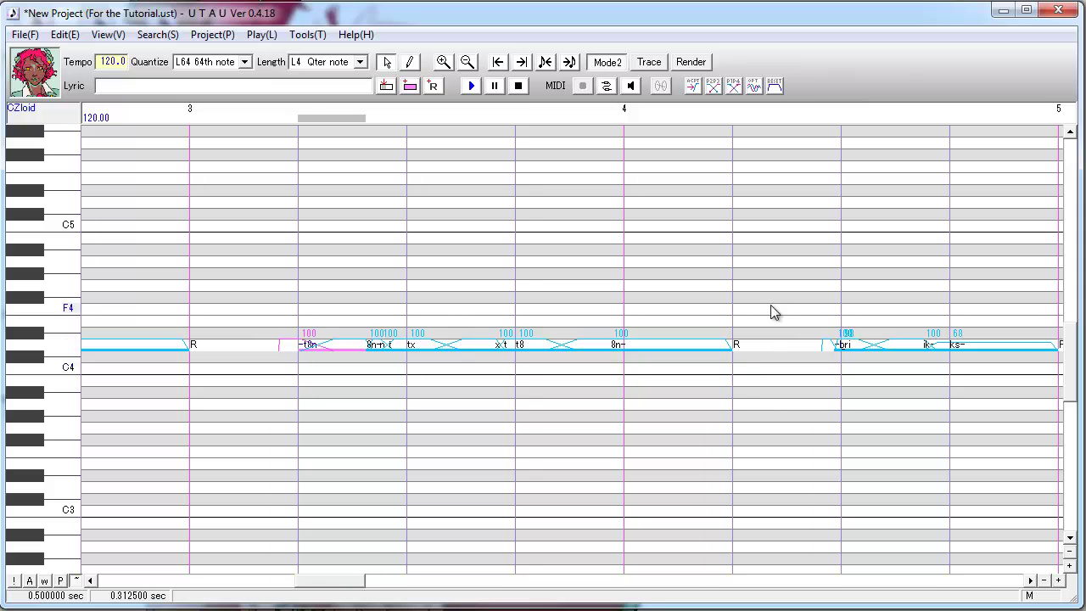
{"action": "left_click_drag", "start_coordinate": [797, 310], "coordinate": [340, 404]}
{"action": "left_click", "coordinate": [469, 86]}
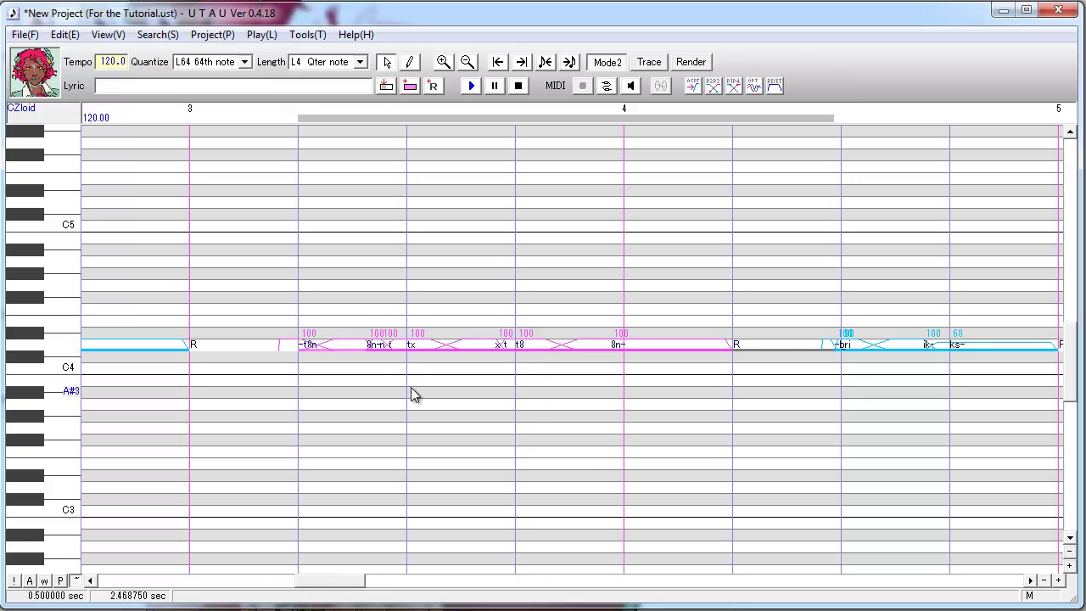
- Examine the waveform and spectrogram of the "n t" note's sample in measure 3
{"action": "left_click", "coordinate": [399, 365]}
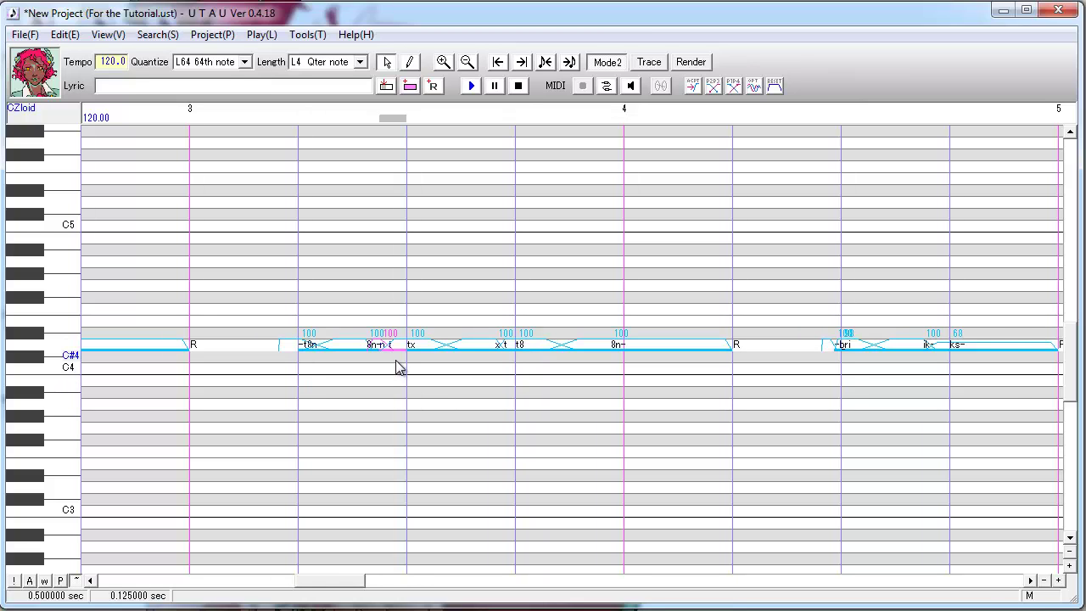
{"action": "double_click", "coordinate": [399, 367]}
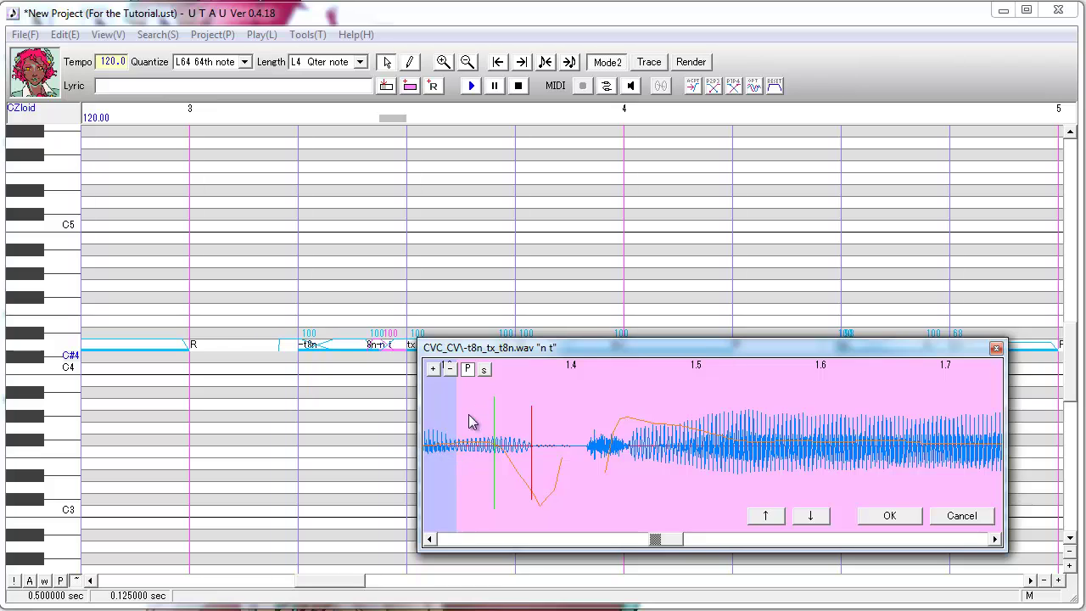
{"action": "left_click", "coordinate": [484, 370]}
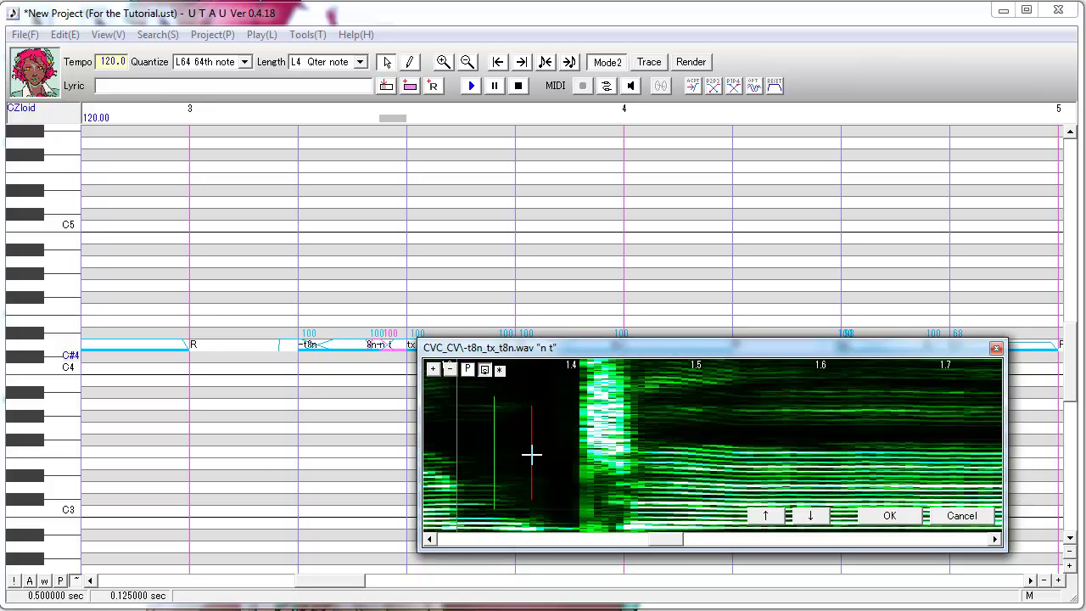
{"action": "left_click", "coordinate": [889, 515]}
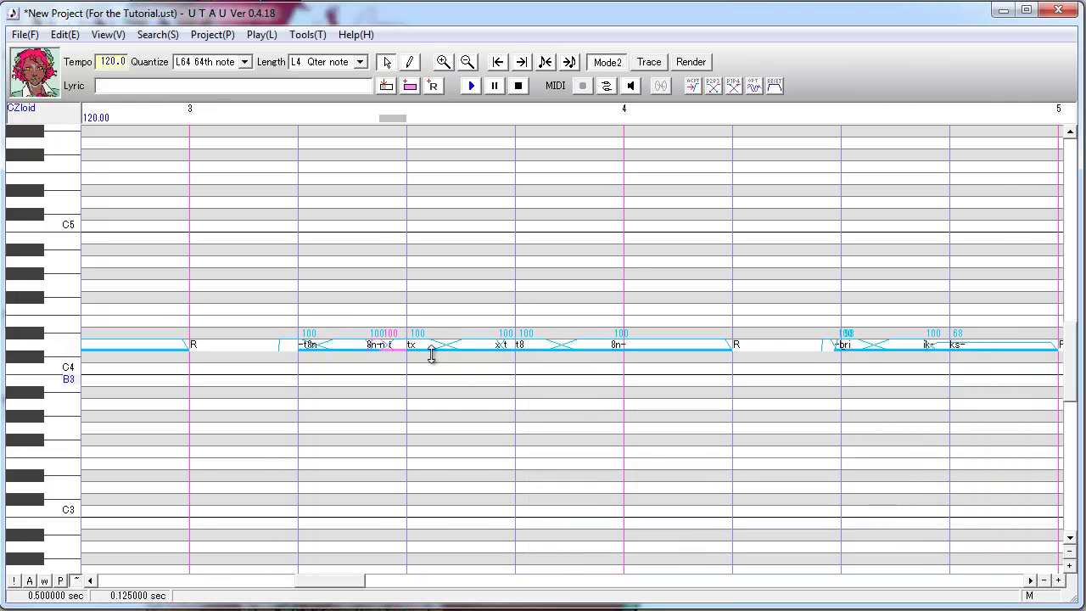
- Examine the waveform and spectrogram of the short "8n-" note's sample just before "n t"
{"action": "left_click", "coordinate": [367, 323]}
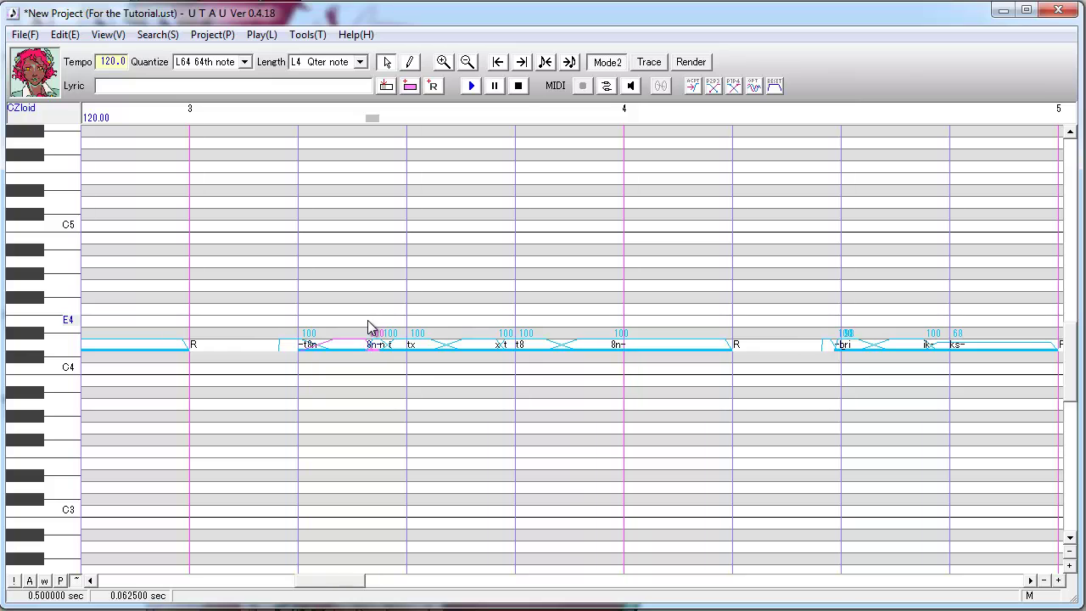
{"action": "double_click", "coordinate": [367, 319]}
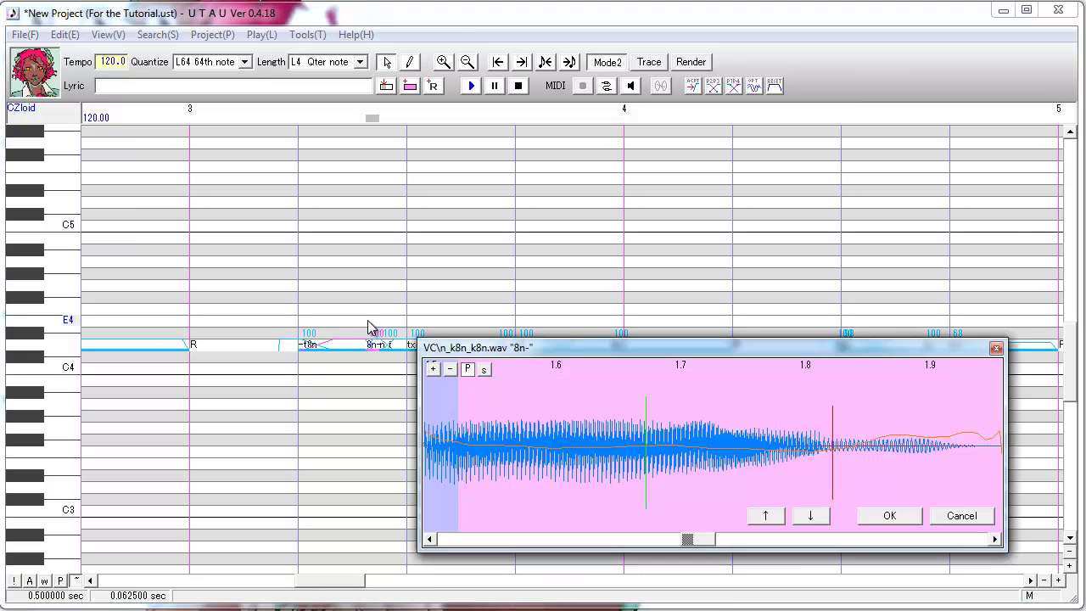
{"action": "left_click", "coordinate": [486, 370]}
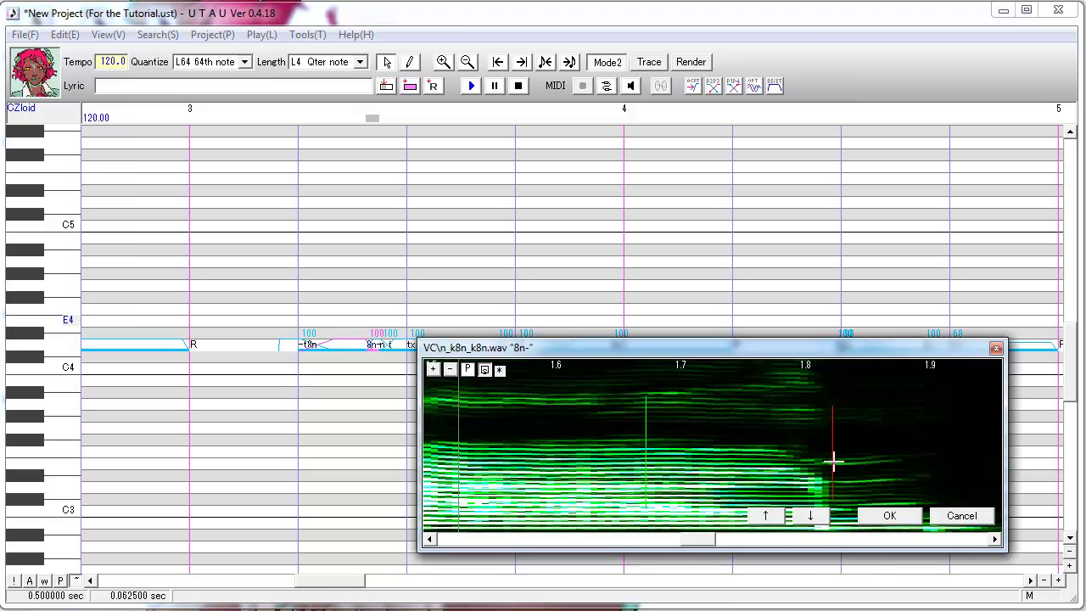
{"action": "left_click", "coordinate": [890, 518]}
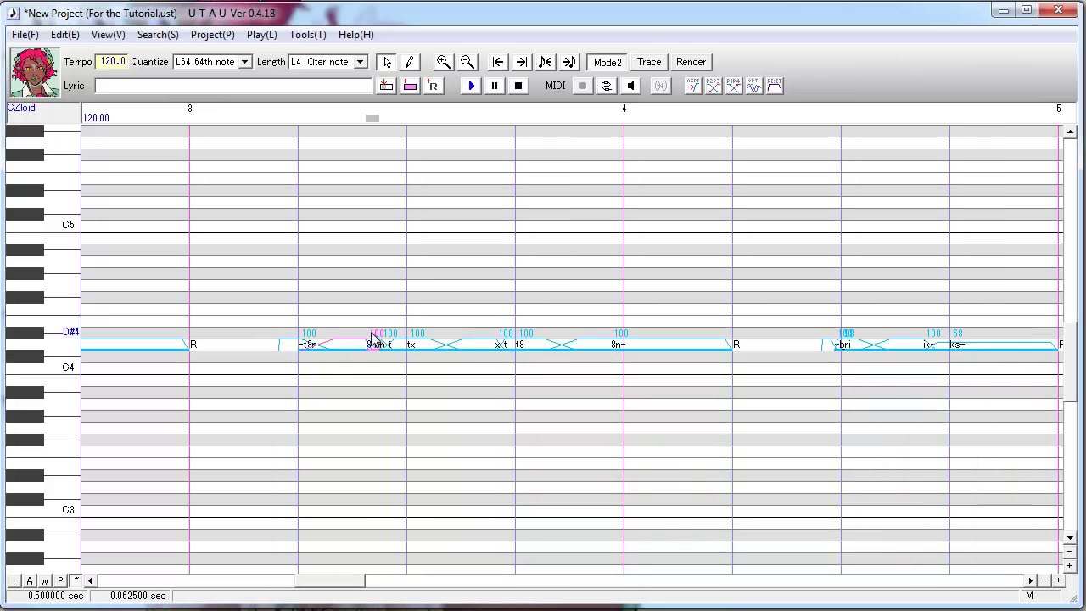
- Play the phrase with "-t8n" running straight into "tx", and shorten the "-t8n" note to 0.375 seconds
{"action": "left_click", "coordinate": [472, 87]}
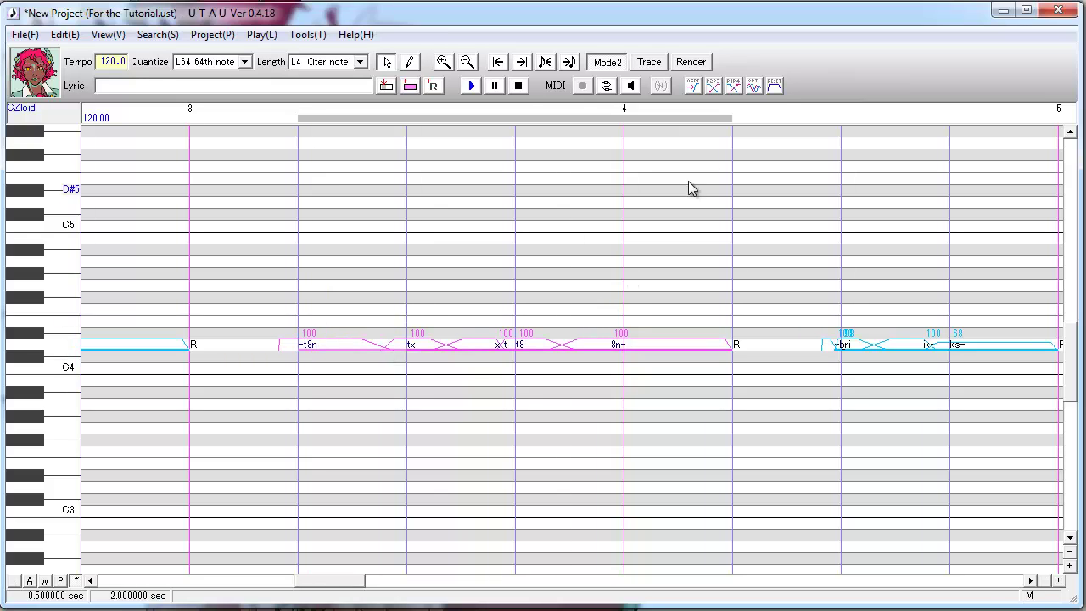
{"action": "left_click", "coordinate": [403, 345]}
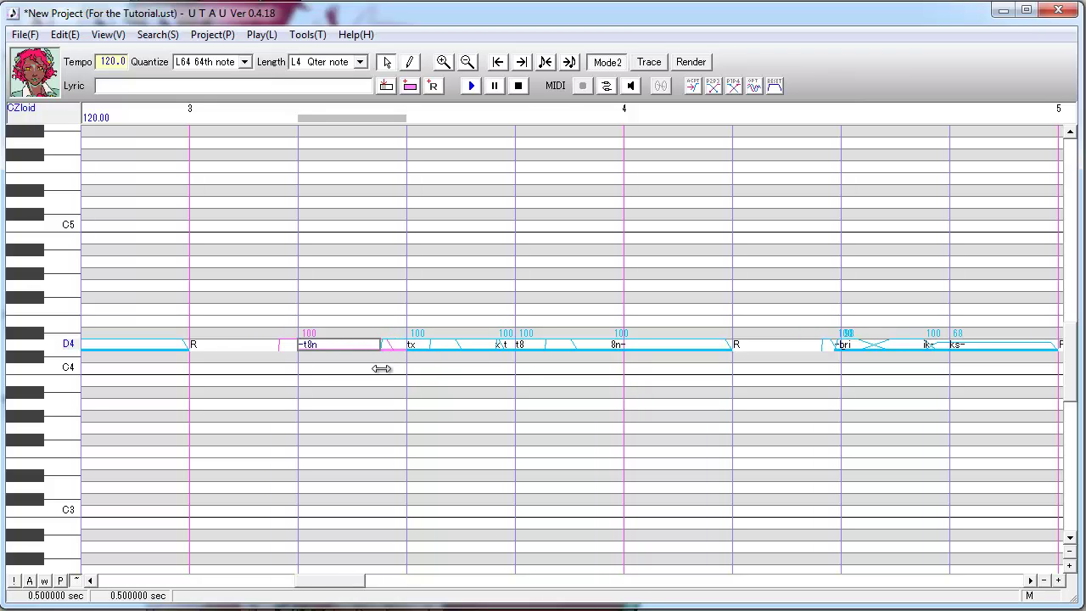
{"action": "left_click_drag", "start_coordinate": [381, 369], "coordinate": [384, 364]}
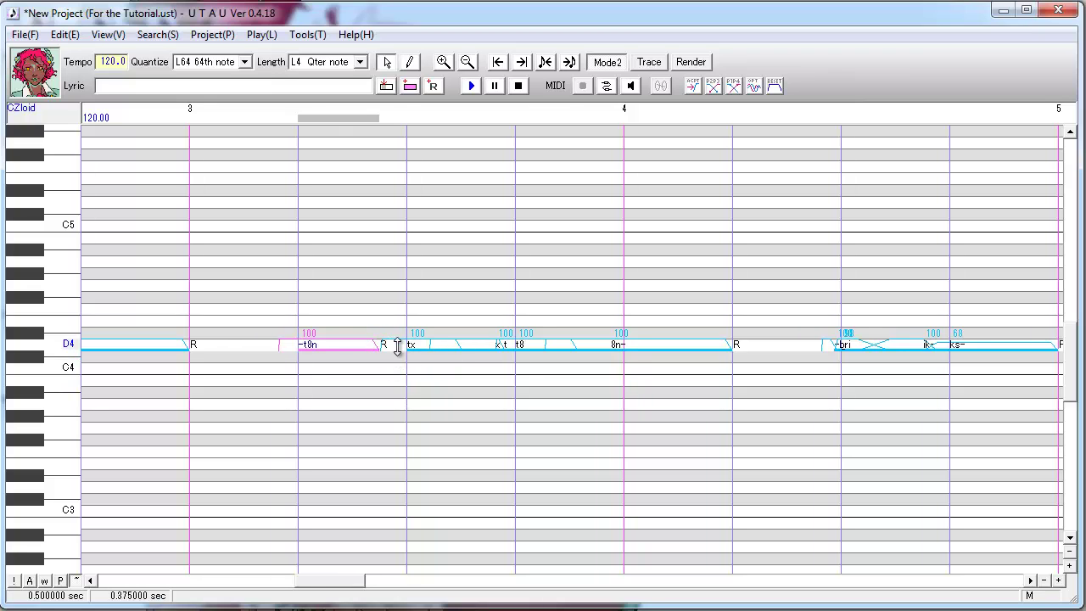
- Set the lyric of the rest between "-t8n" and "tx" to "n t"
{"action": "double_click", "coordinate": [398, 347]}
{"action": "key", "text": "BackSpace"}
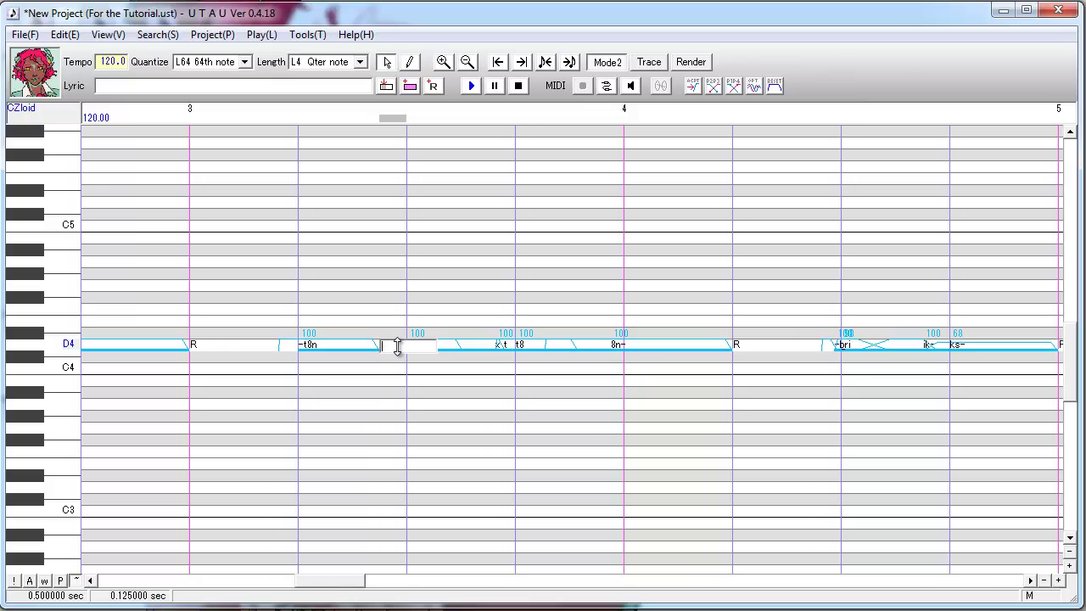
{"action": "type", "text": "n't"}
{"action": "key", "text": "Return"}
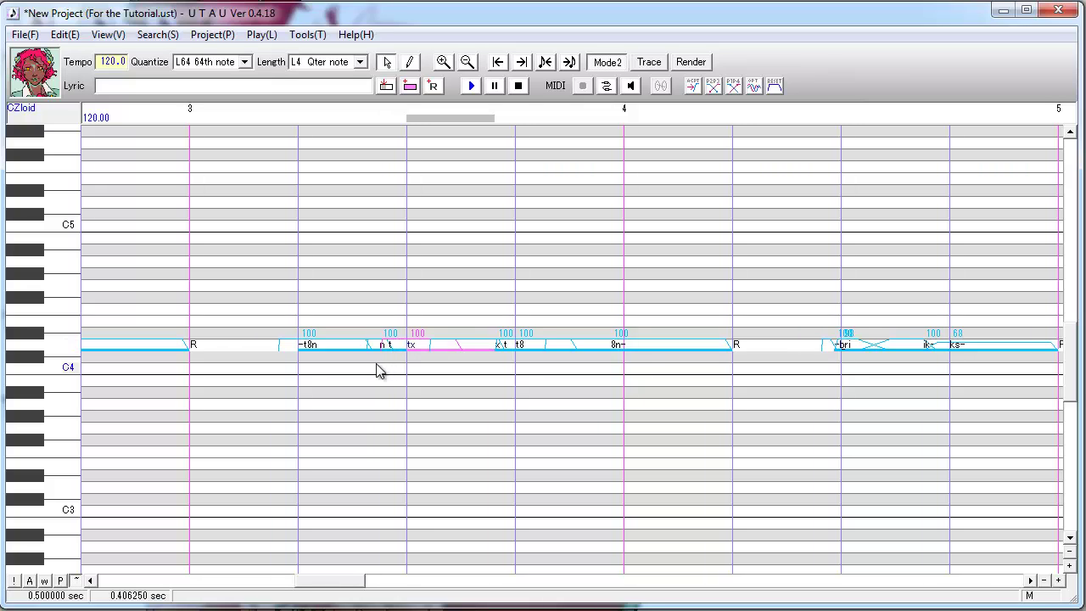
- Shorten "-t8n" to free a 0.0625-second rest before "n t" and set that rest's lyric to "8n-"
{"action": "left_click", "coordinate": [376, 364]}
{"action": "left_click_drag", "start_coordinate": [367, 351], "coordinate": [373, 365]}
{"action": "double_click", "coordinate": [371, 343]}
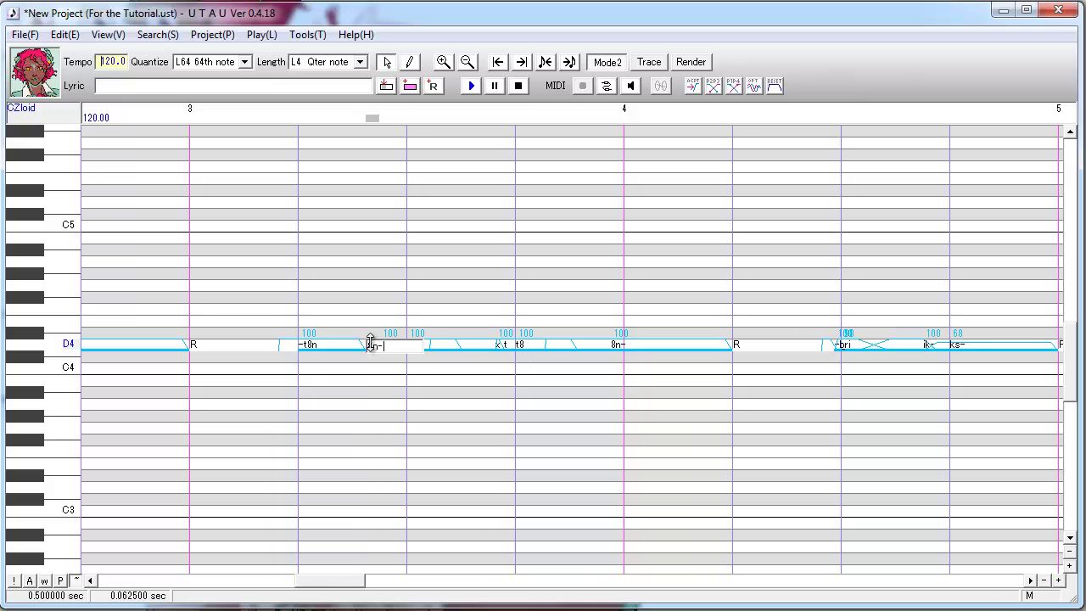
{"action": "key", "text": "Return"}
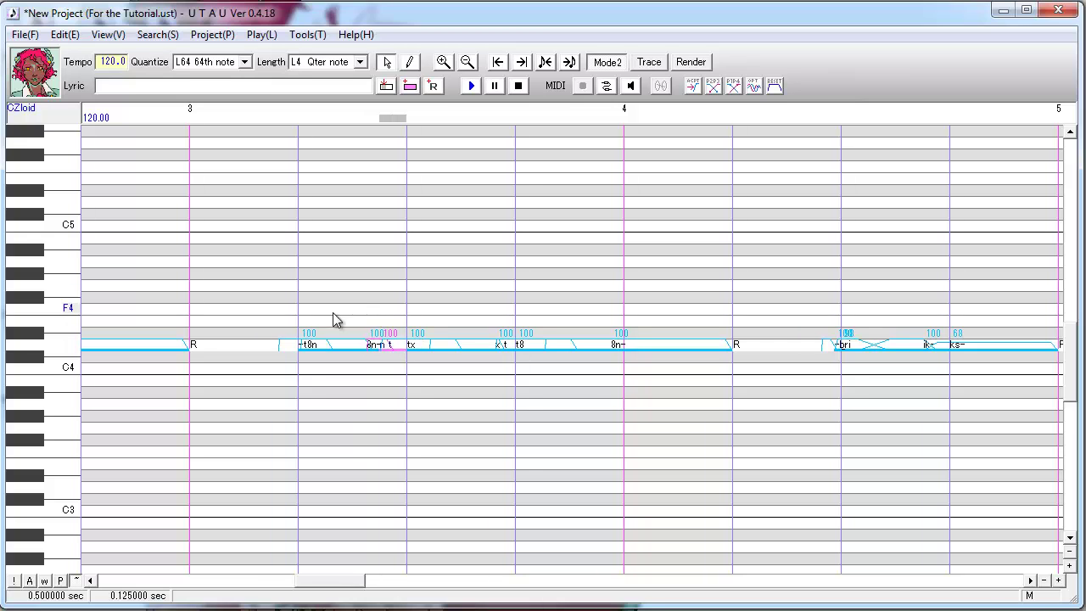
- Crossfade the envelopes of all notes from "-t8n" to the final "8n-" and play the phrase
{"action": "left_click_drag", "start_coordinate": [334, 317], "coordinate": [635, 289]}
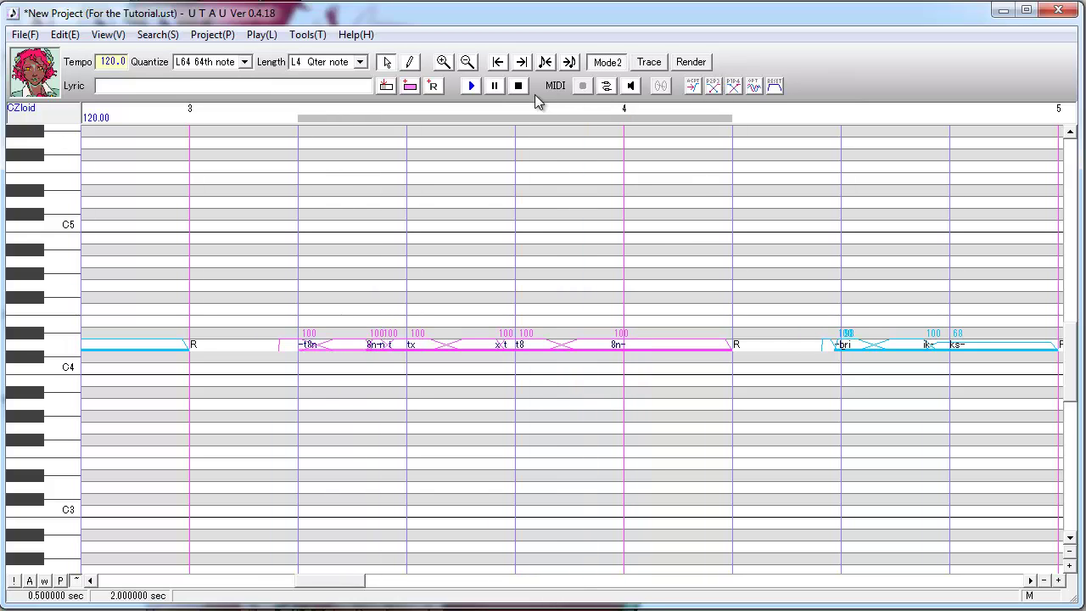
{"action": "left_click", "coordinate": [471, 86]}
- Play the measure 4 phrase from "-br" to "ks-" together with the rest before it
{"action": "left_click_drag", "start_coordinate": [340, 584], "coordinate": [370, 591]}
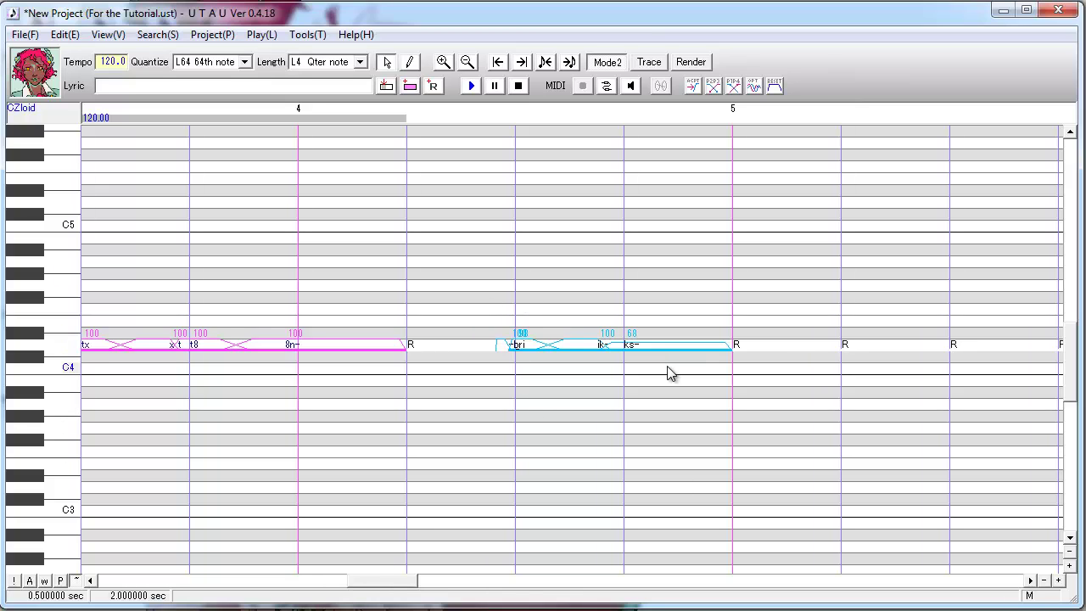
{"action": "left_click_drag", "start_coordinate": [696, 292], "coordinate": [485, 365]}
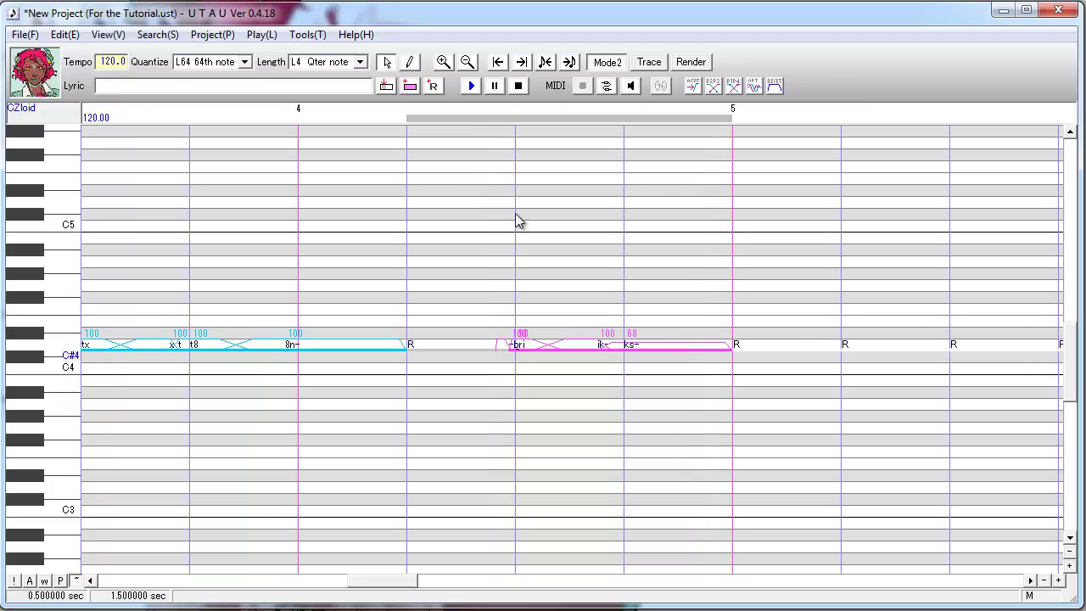
{"action": "left_click", "coordinate": [472, 86]}
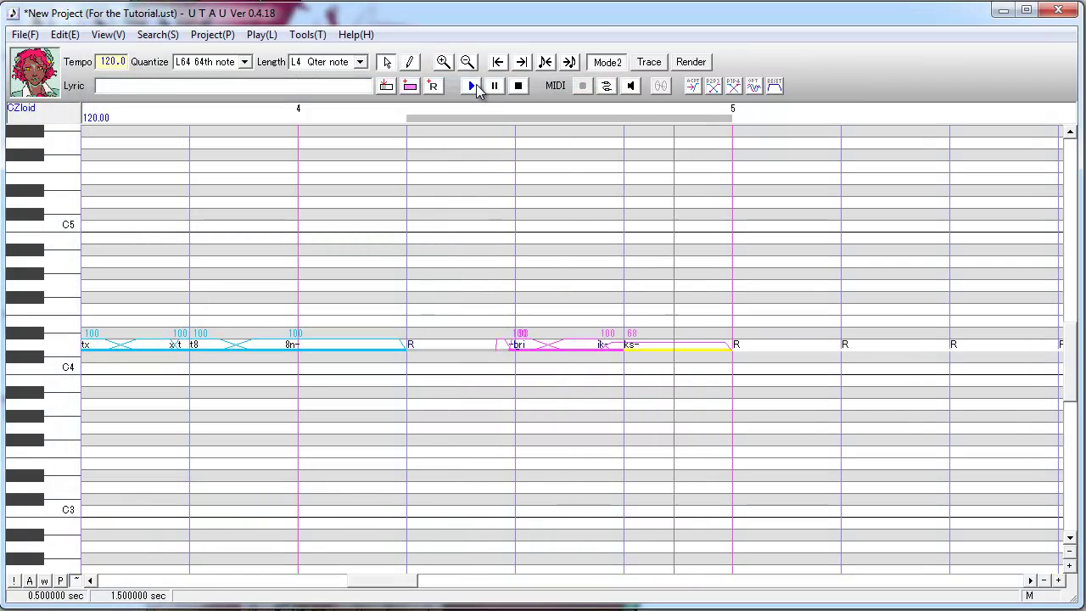
- Examine the waveform and spectrogram of the "-br" note's sample in measure 4
{"action": "left_click", "coordinate": [515, 356]}
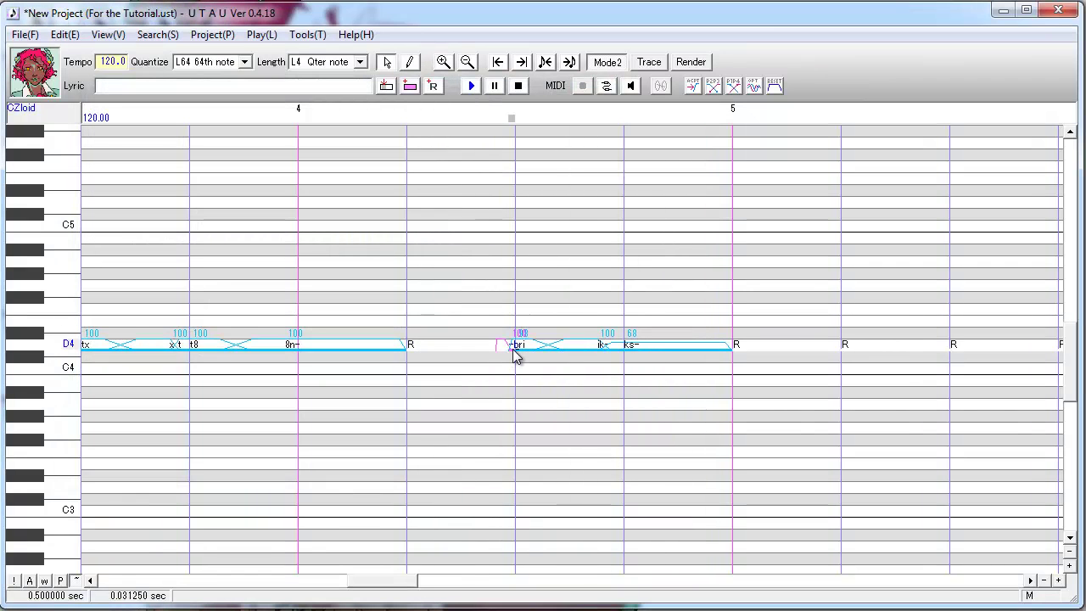
{"action": "double_click", "coordinate": [515, 355]}
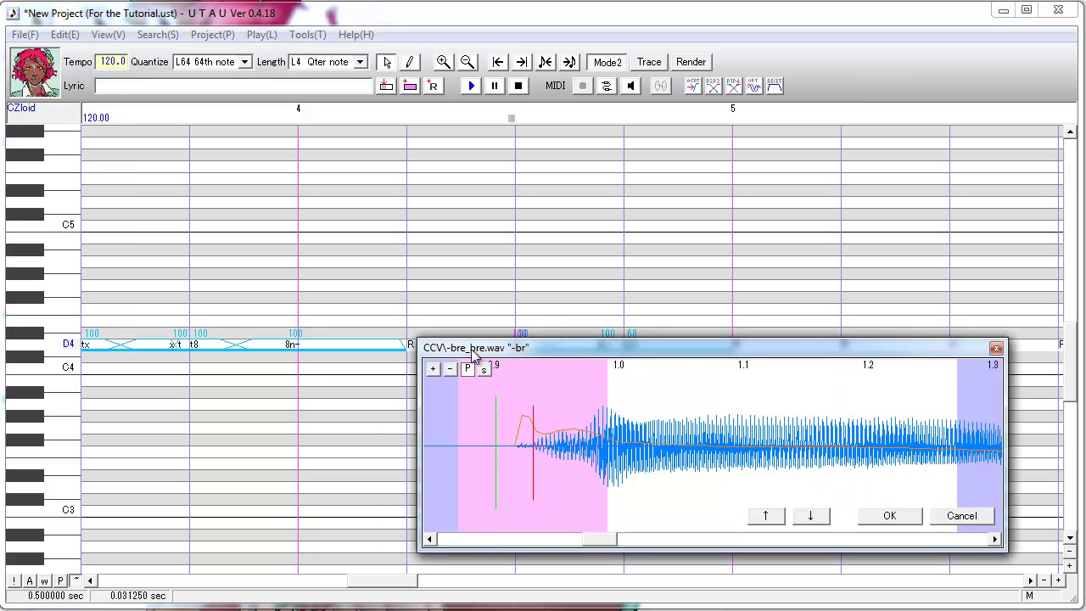
{"action": "left_click", "coordinate": [484, 370]}
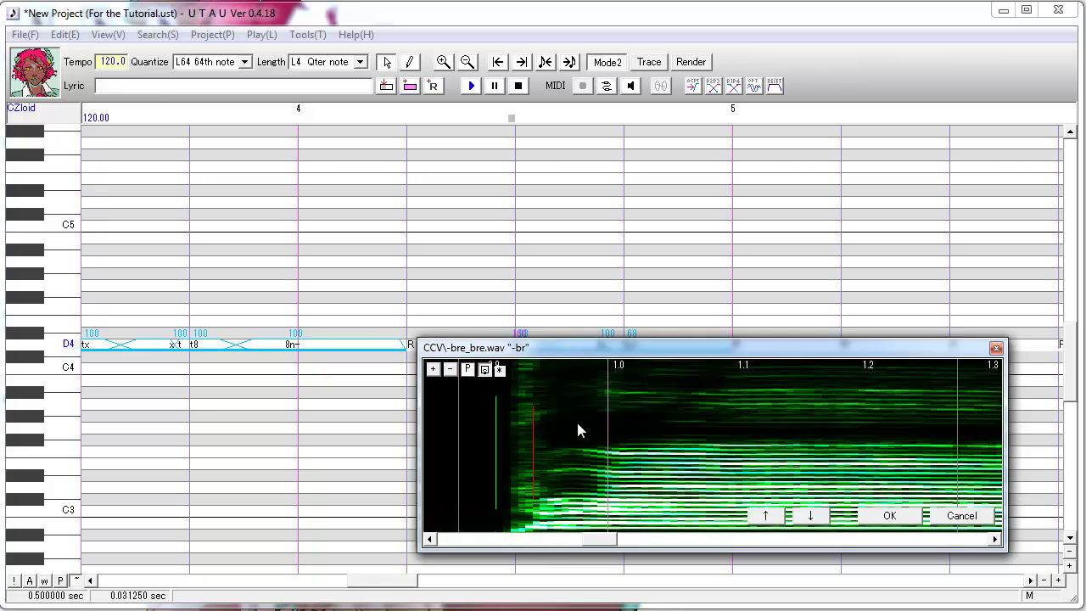
{"action": "key", "text": "Return"}
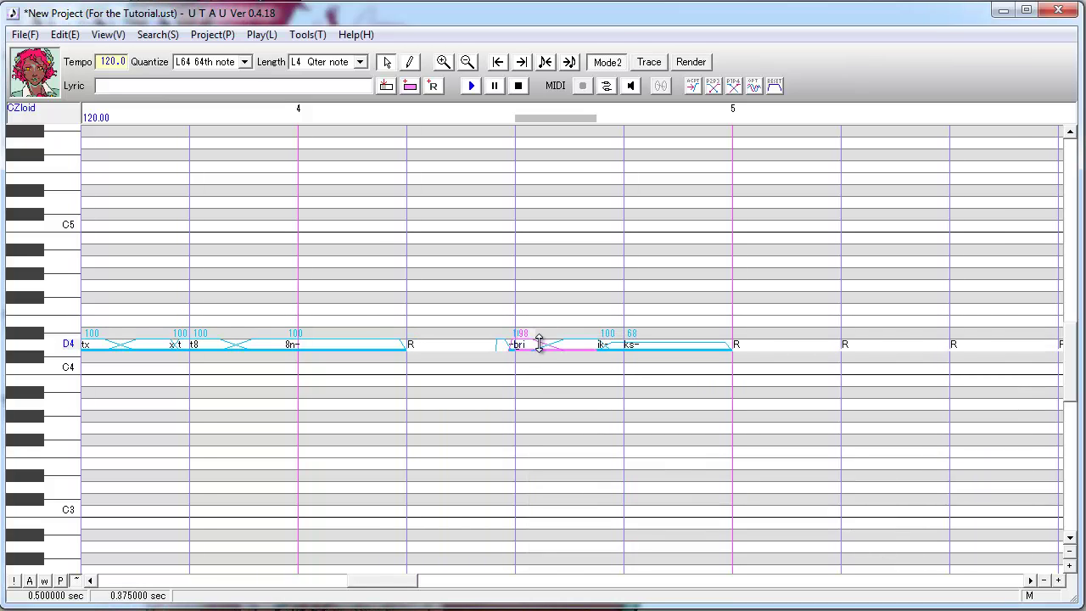
- Examine the spectrogram of the "_ri" note's sample in measure 4
{"action": "double_click", "coordinate": [539, 342]}
{"action": "left_click", "coordinate": [485, 370]}
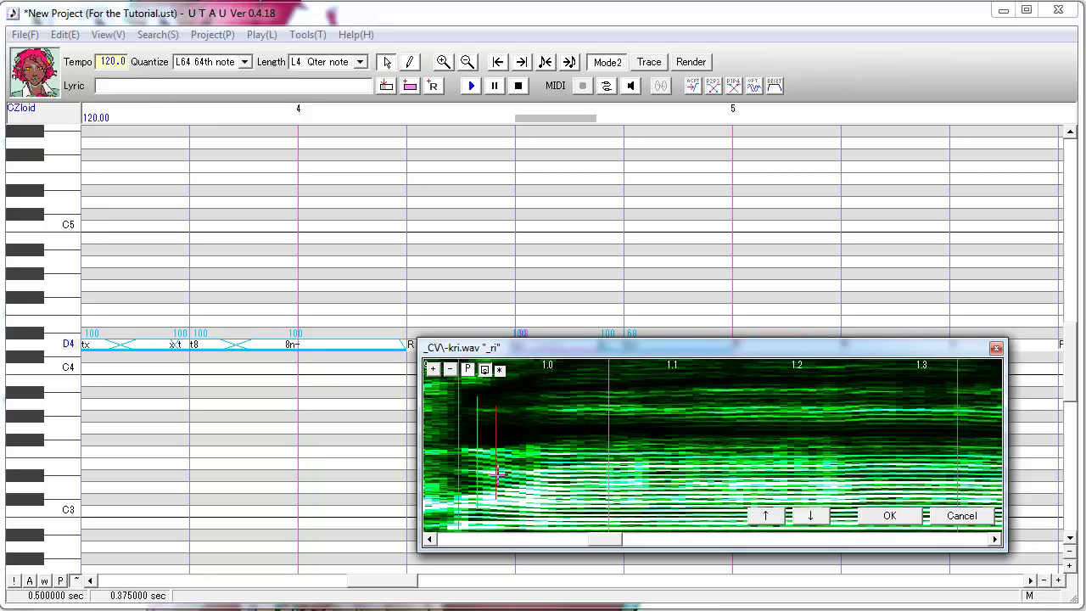
{"action": "left_click", "coordinate": [890, 515]}
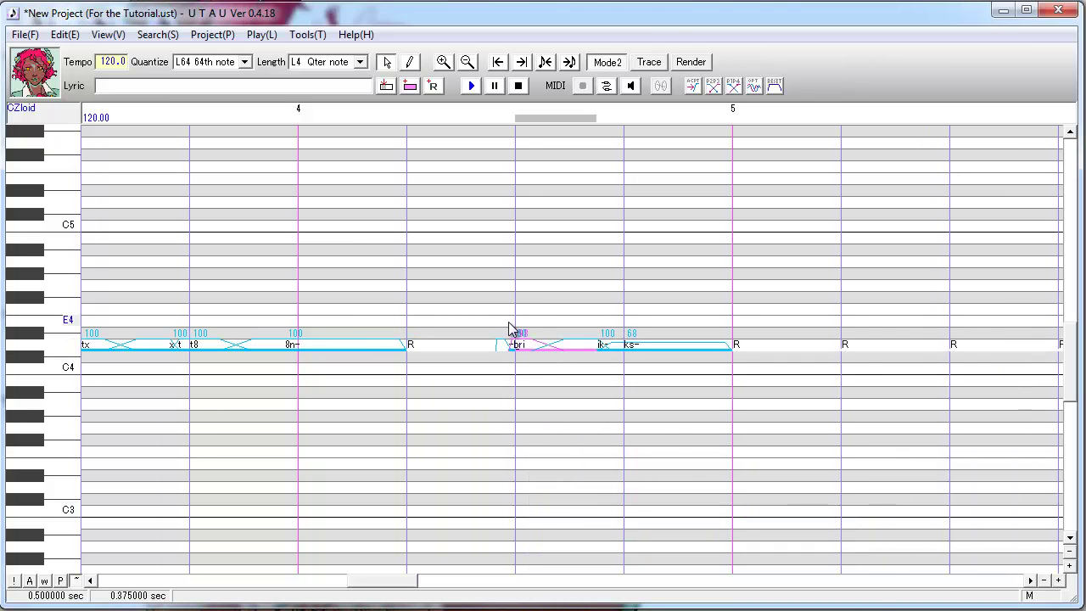
- Play the "-br" and "_ri" notes of measure 4 separately and together
{"action": "left_click", "coordinate": [508, 322]}
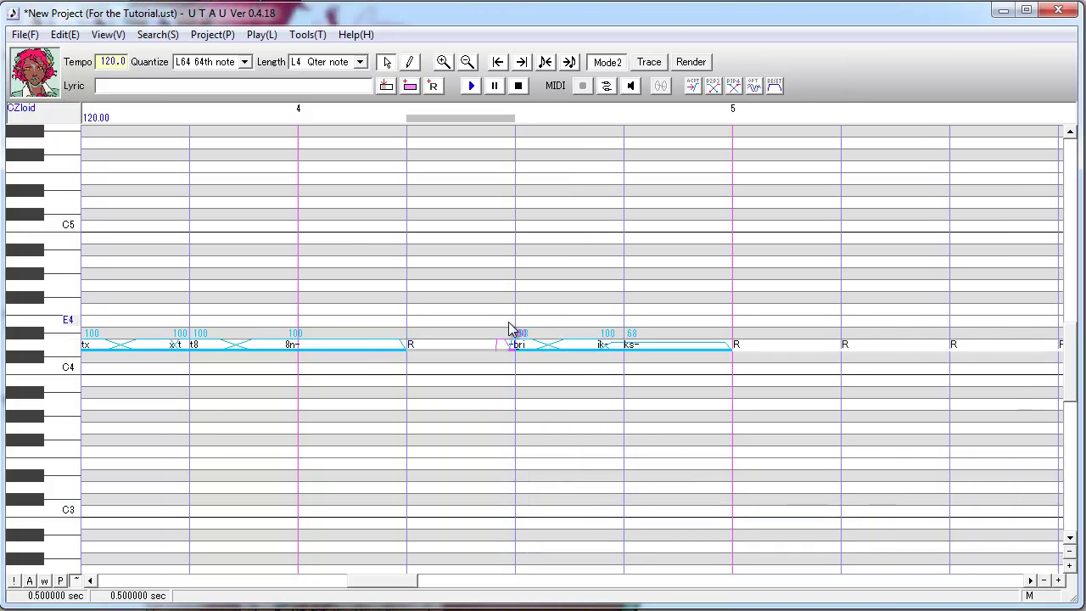
{"action": "left_click", "coordinate": [470, 86]}
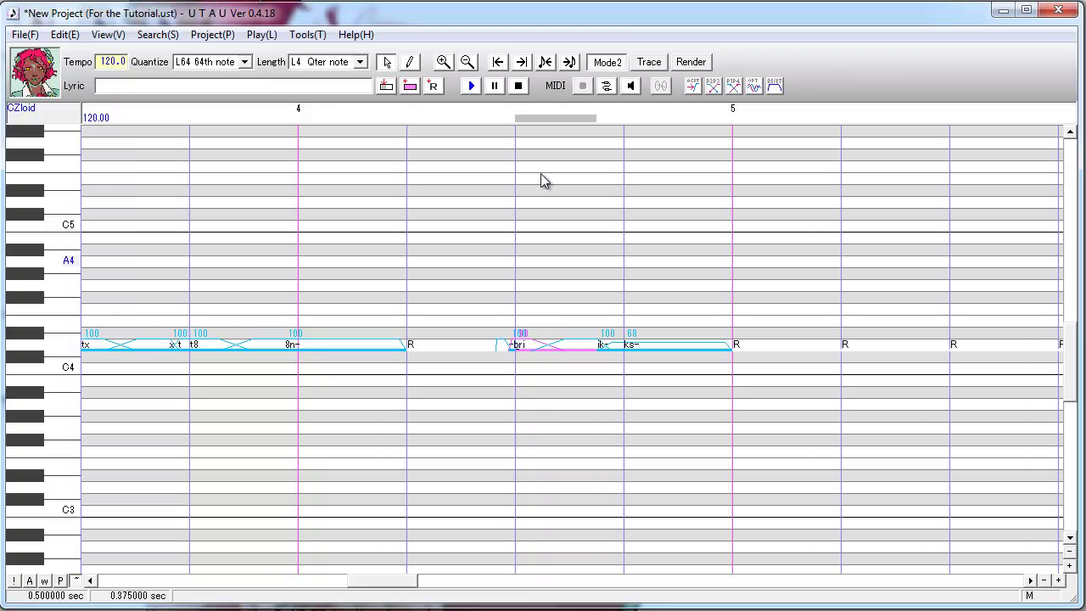
{"action": "left_click", "coordinate": [472, 91]}
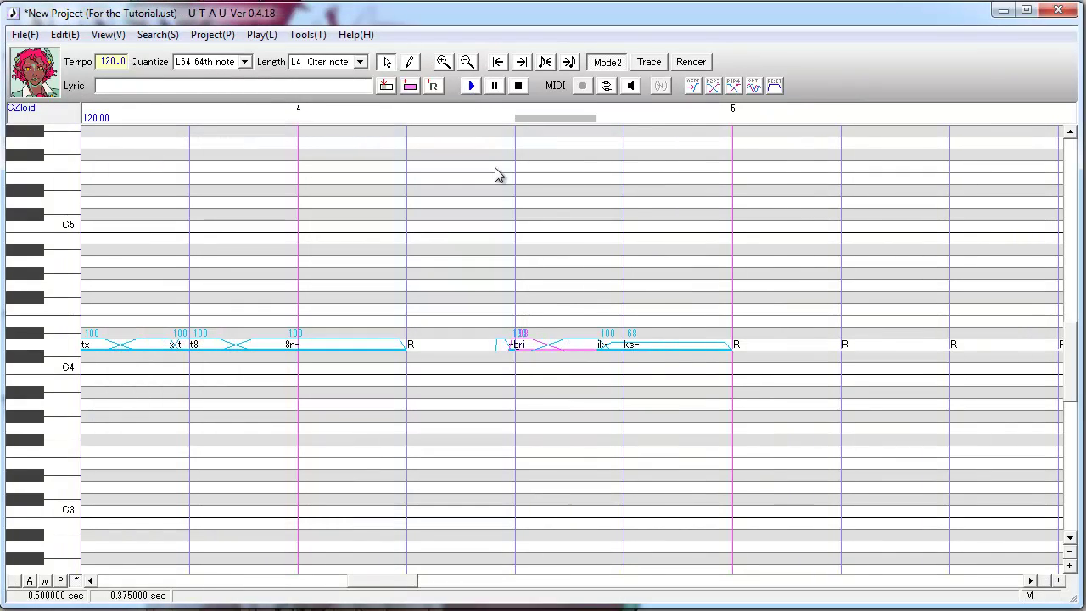
{"action": "left_click", "coordinate": [472, 88]}
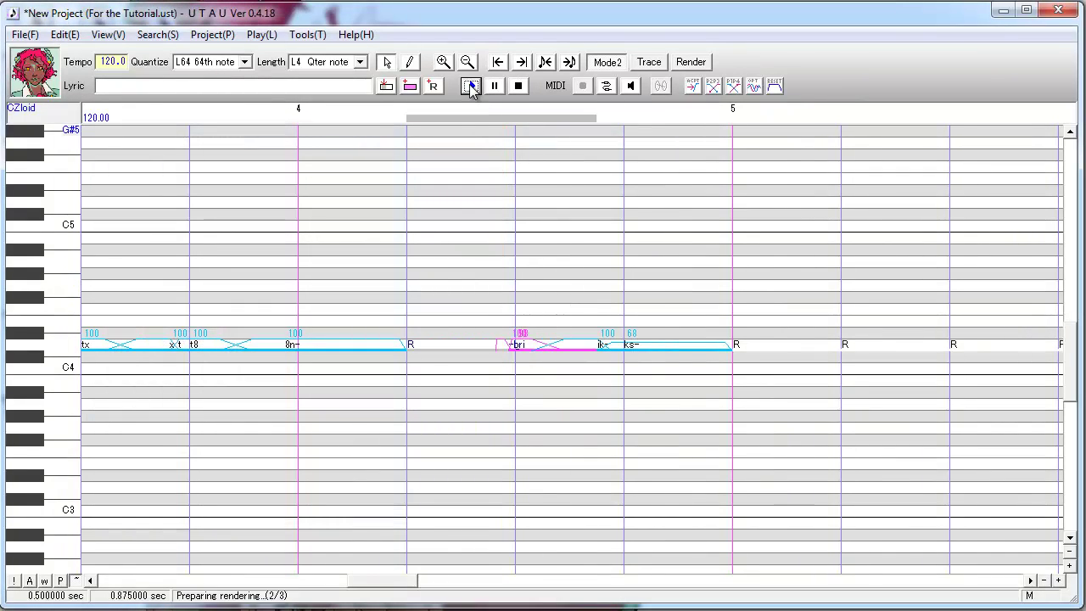
- Examine the waveform of the "ik-" note's sample in measure 4 and play that note alone
{"action": "left_click", "coordinate": [614, 299]}
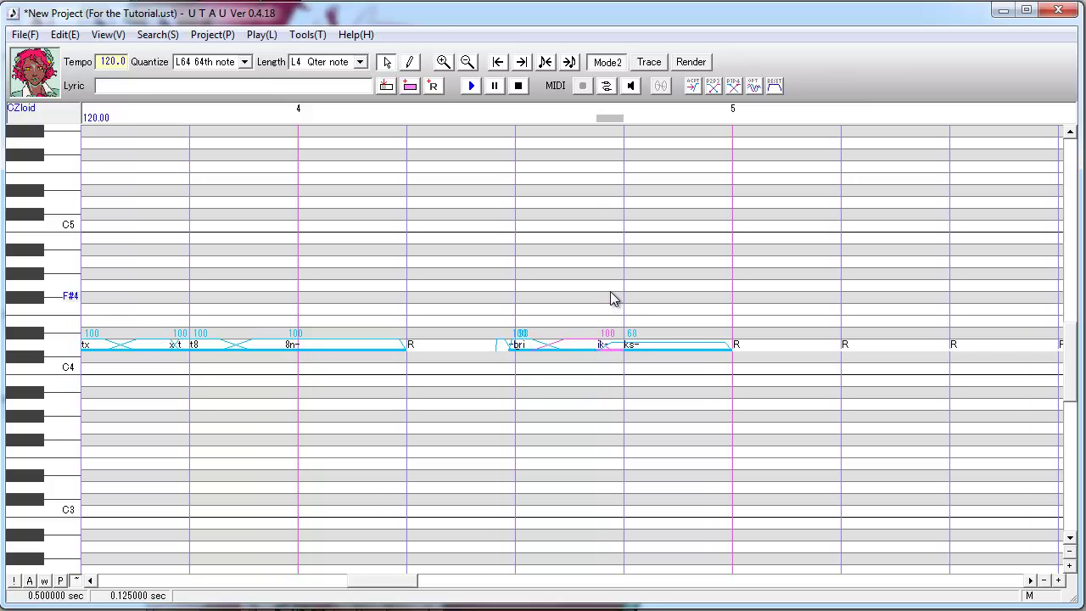
{"action": "key", "text": "ctrl+e"}
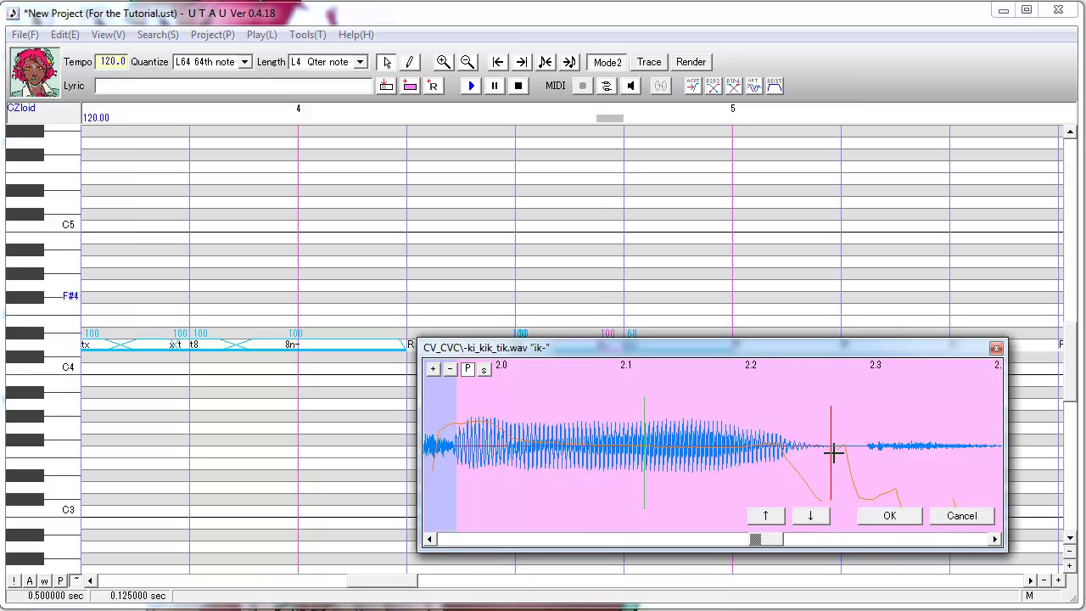
{"action": "left_click", "coordinate": [889, 515]}
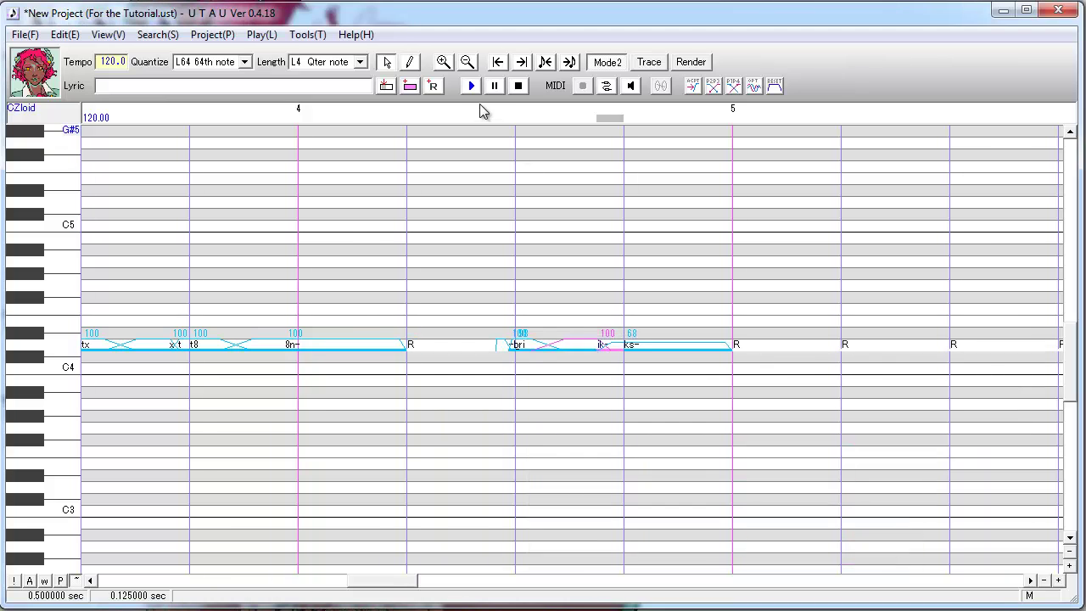
{"action": "left_click", "coordinate": [473, 90]}
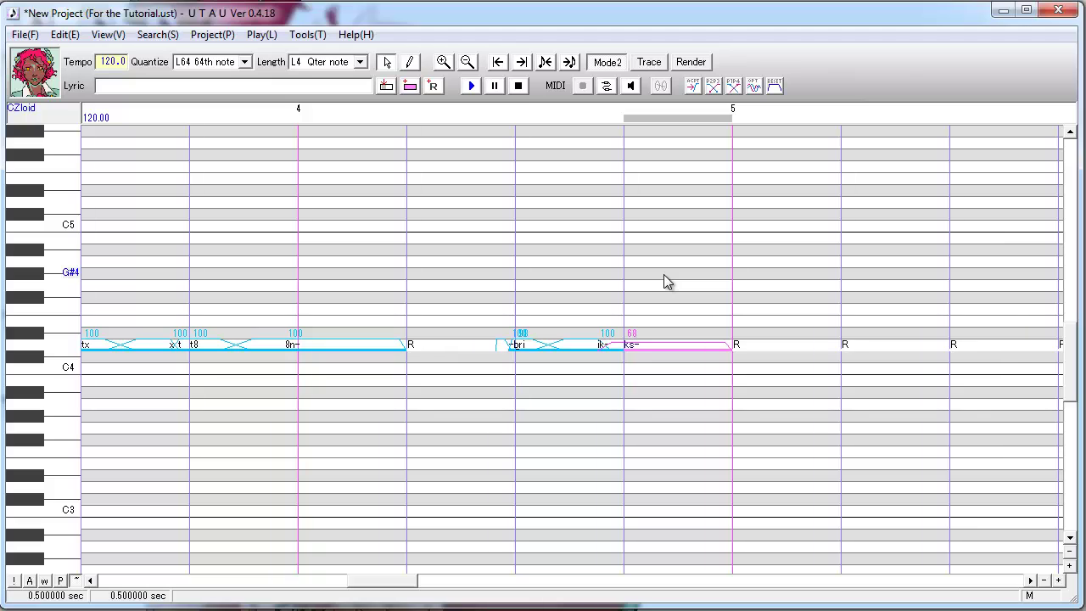
- Examine the spectrogram of the "ks-" note's sample in measure 4 and play it alone and together with "ik-"
{"action": "key", "text": "ctrl+e"}
{"action": "left_click", "coordinate": [484, 369]}
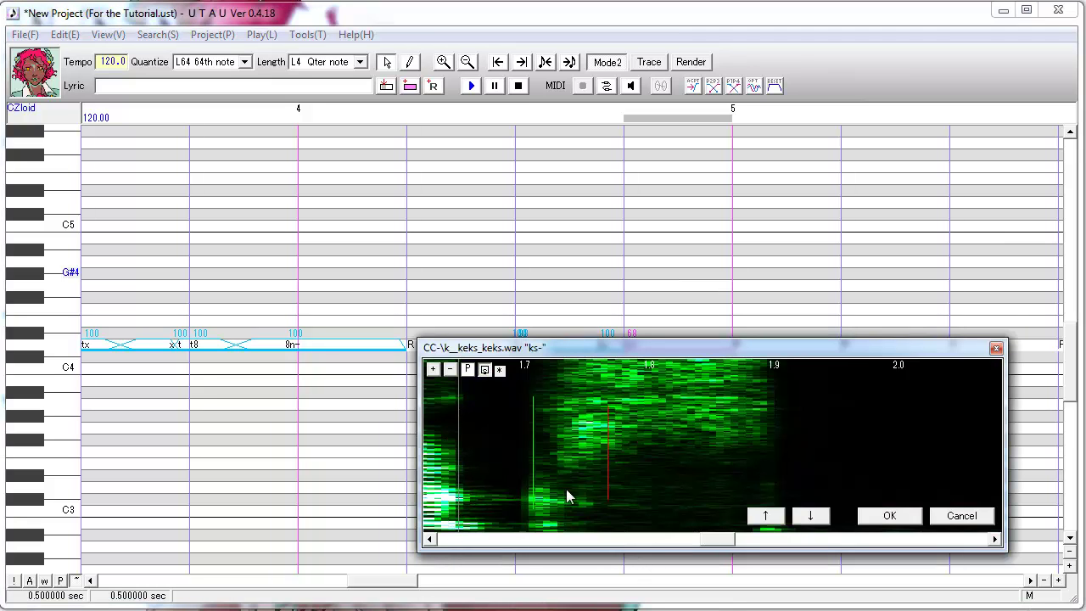
{"action": "left_click", "coordinate": [889, 516]}
{"action": "left_click", "coordinate": [469, 87]}
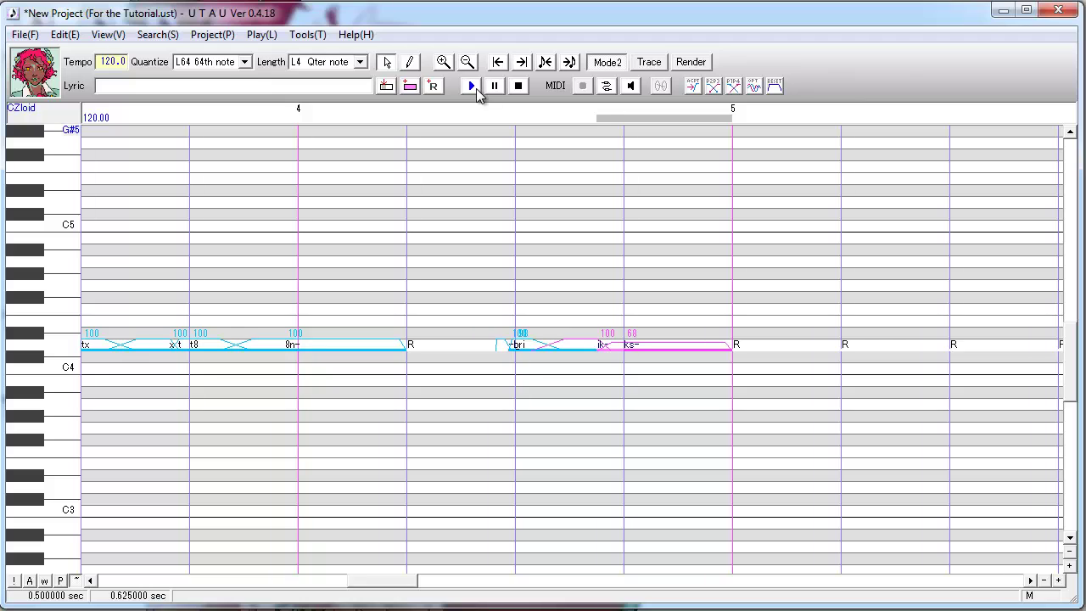
{"action": "left_click", "coordinate": [473, 88]}
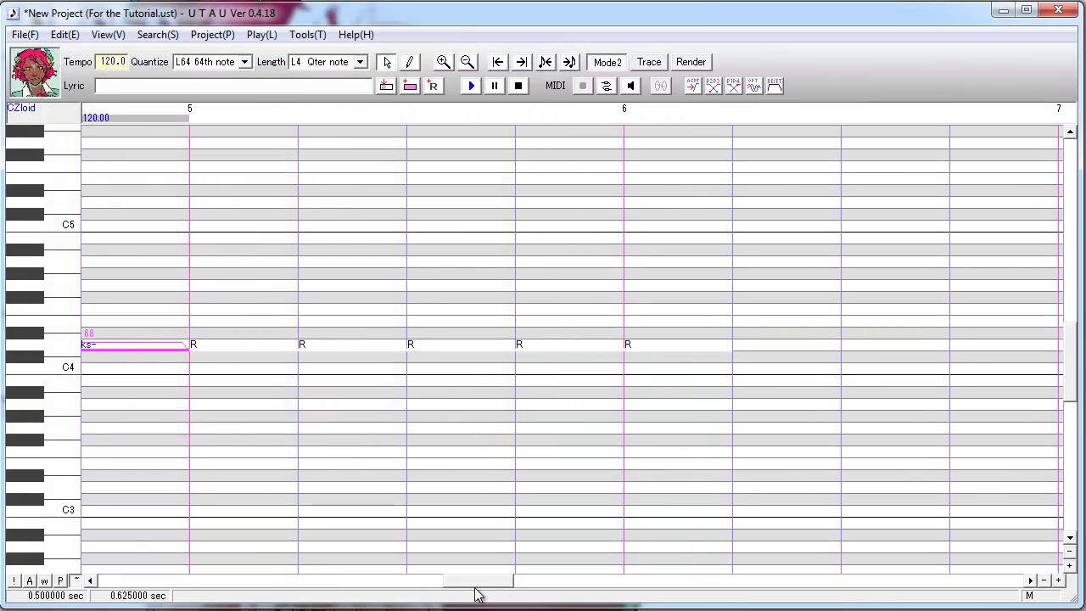
- Set the lyric of the second rest in measure 5 to "_ri"
{"action": "double_click", "coordinate": [486, 341]}
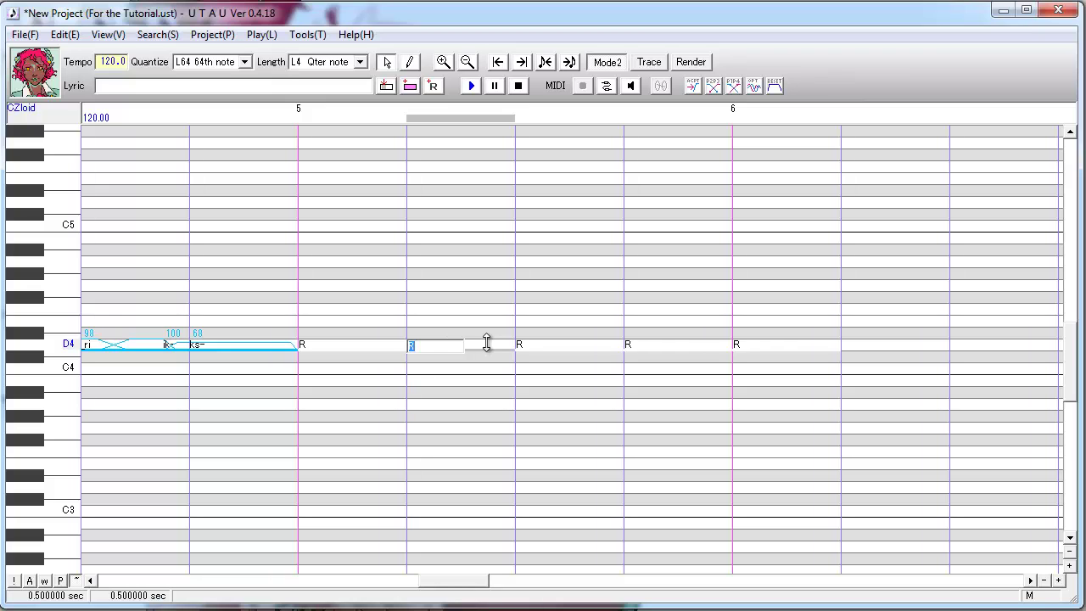
{"action": "type", "text": "ri"}
{"action": "key", "text": "Return"}
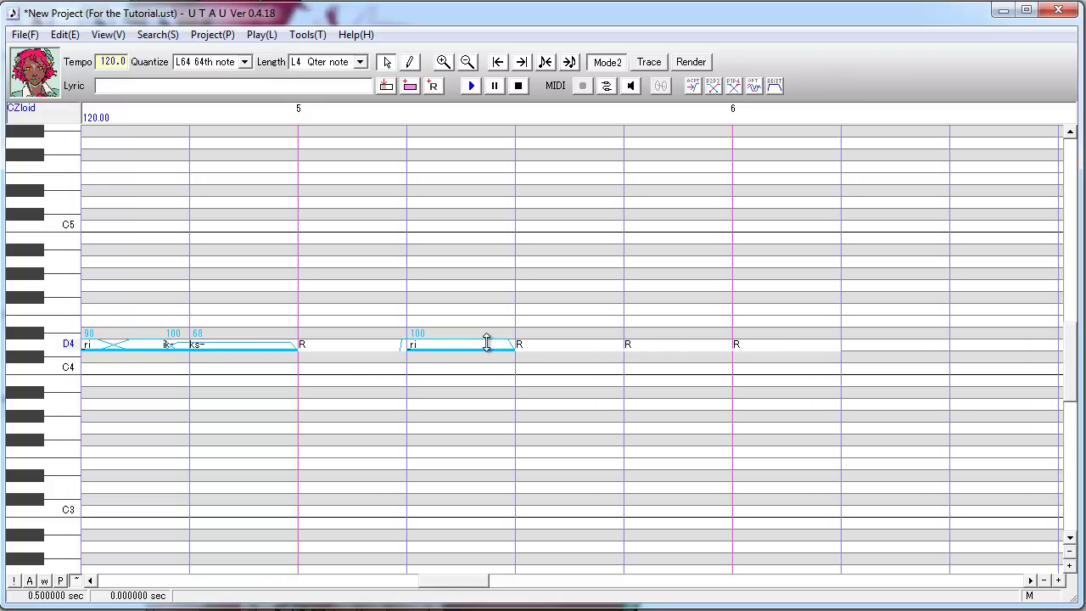
- Split a 64th-note-long piece off the end of the rest before "_ri" in measure 5 and give it the lyric "-br"
{"action": "left_click", "coordinate": [341, 349]}
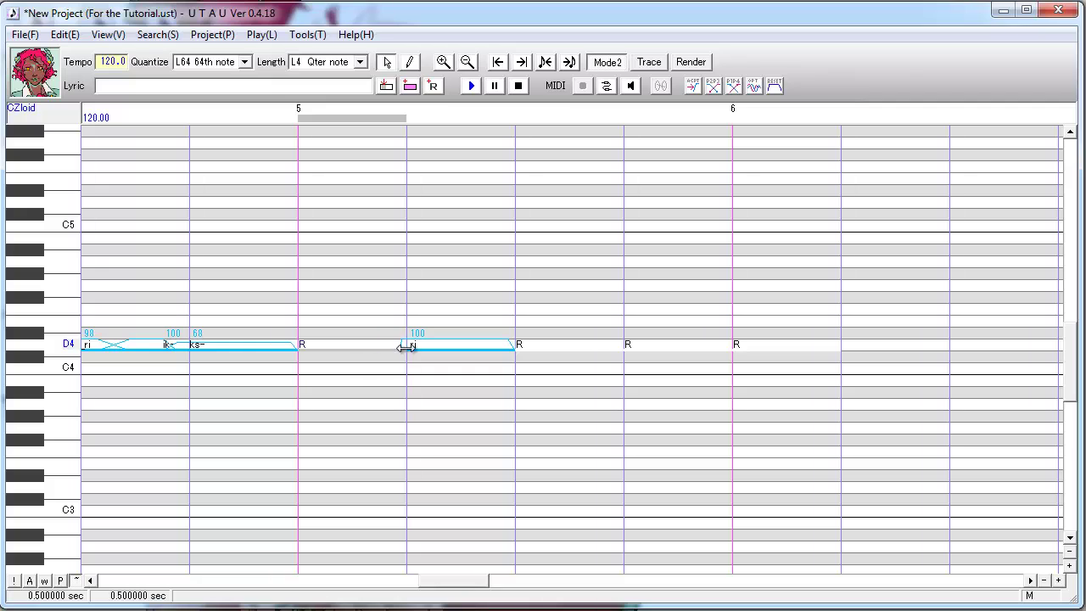
{"action": "left_click_drag", "start_coordinate": [405, 348], "coordinate": [407, 356]}
{"action": "double_click", "coordinate": [405, 348]}
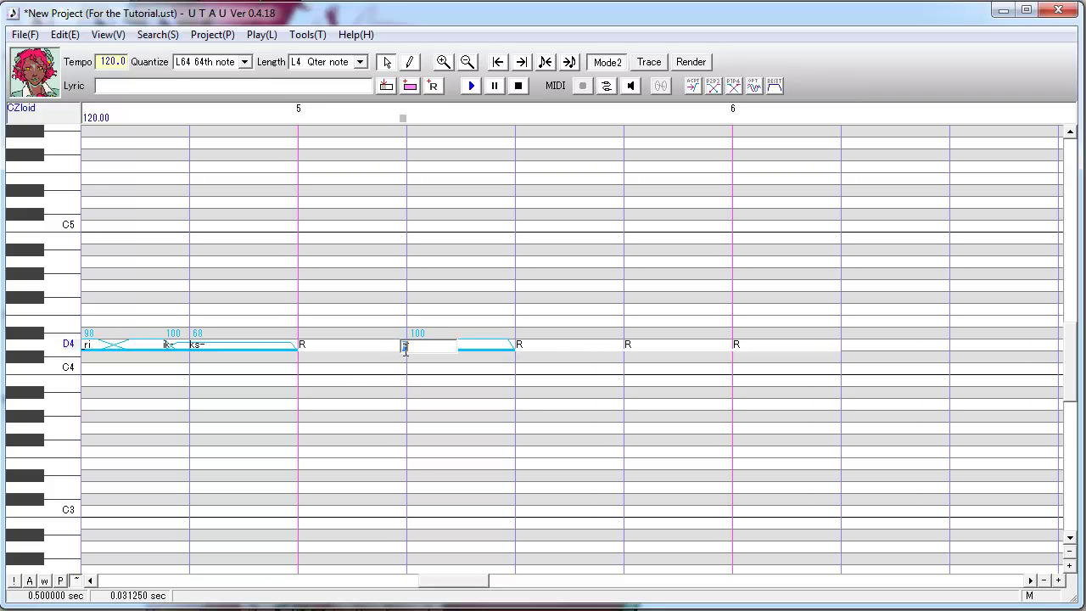
{"action": "key", "text": "BackSpace"}
{"action": "type", "text": "bri"}
{"action": "key", "text": "Return"}
- Set the lyric of the rest directly after "_ri" in measure 5 to "ks-"
{"action": "double_click", "coordinate": [532, 344]}
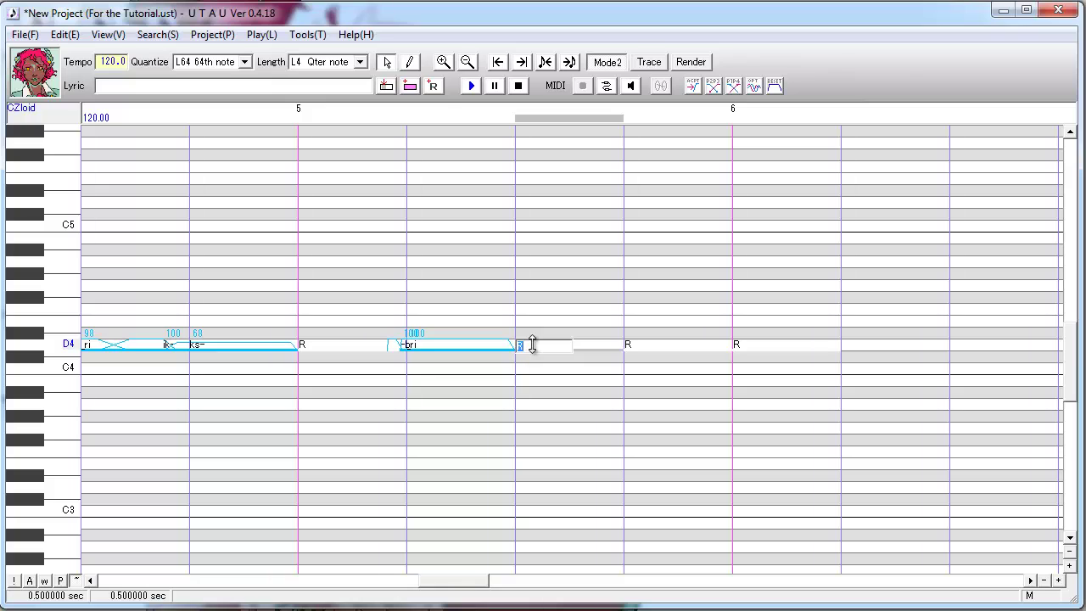
{"action": "type", "text": "ks-"}
{"action": "key", "text": "Return"}
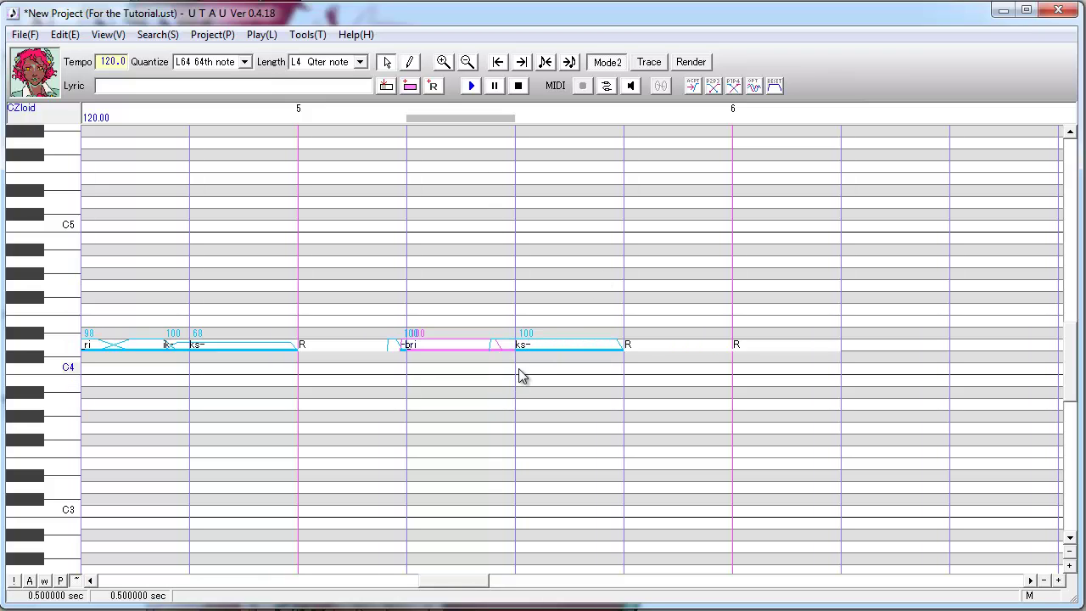
- Split the last 0.125 seconds off the measure 5 "_ri" note as an "ik-" note and play the phrase from "-br" to "ks-"
{"action": "left_click_drag", "start_coordinate": [514, 345], "coordinate": [488, 359]}
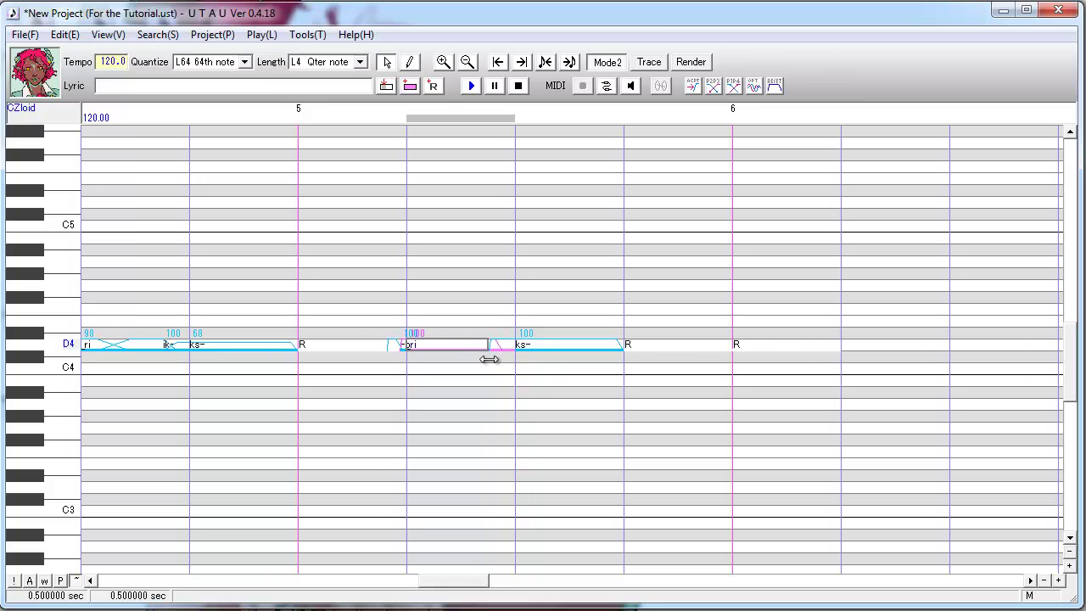
{"action": "double_click", "coordinate": [506, 348]}
{"action": "type", "text": "lk-"}
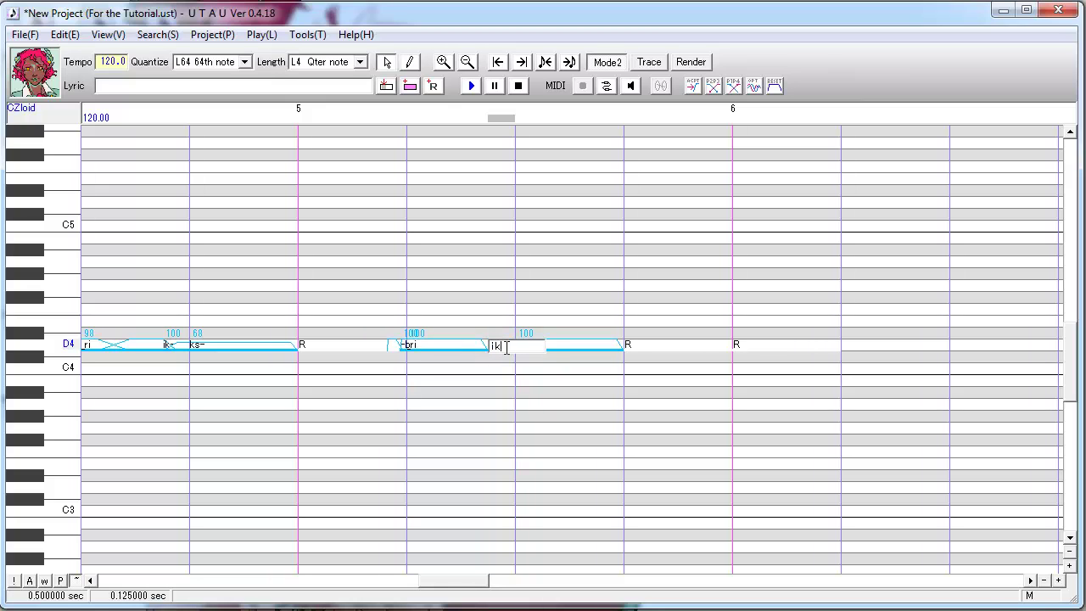
{"action": "key", "text": "Return"}
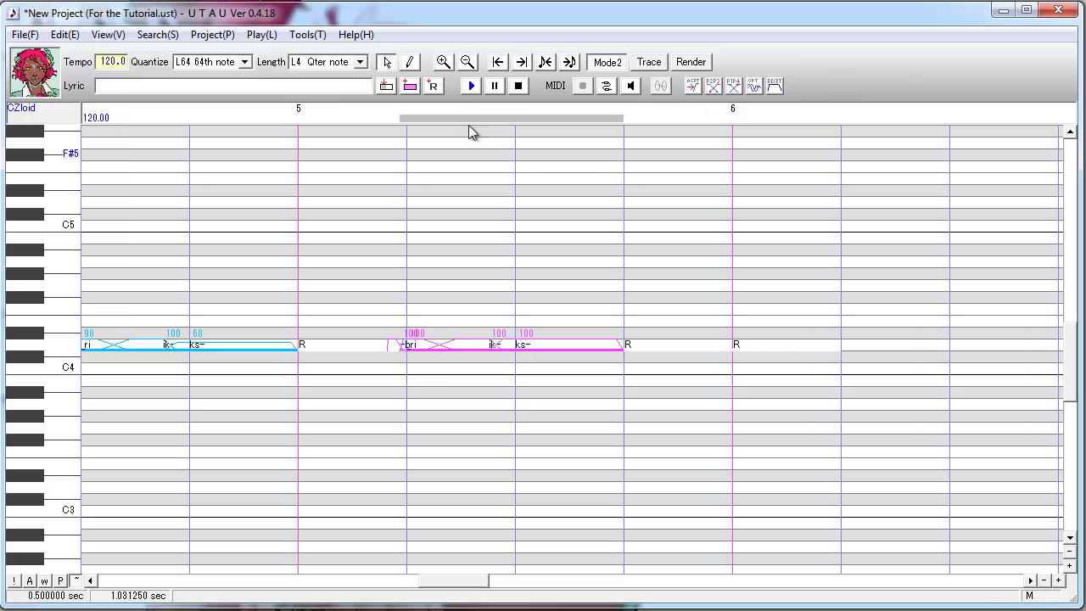
{"action": "left_click", "coordinate": [472, 87]}
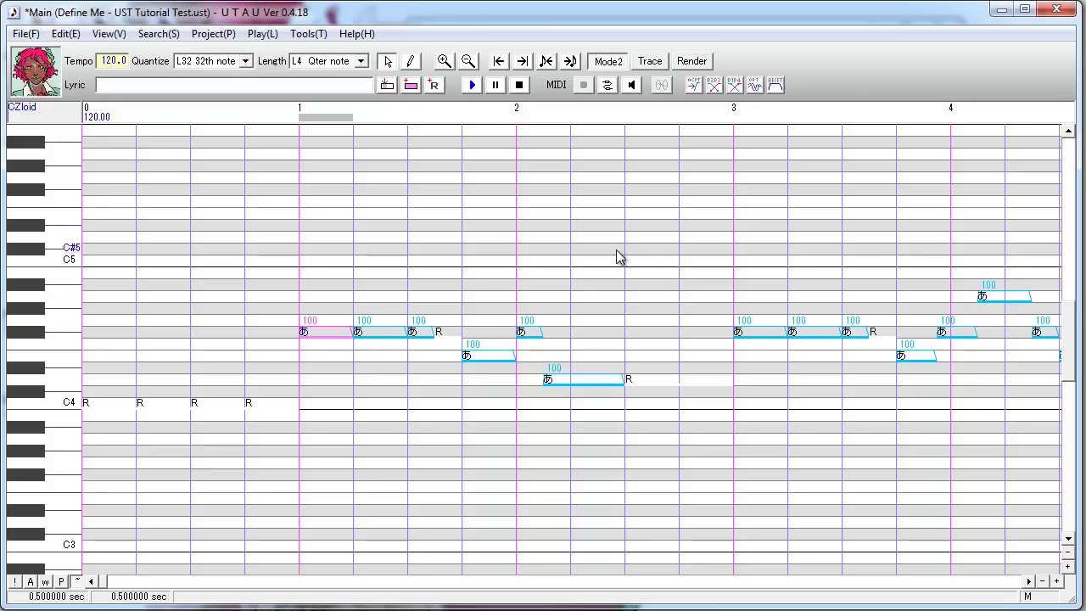
- In the UST Tutorial Test project, set the lyric of the first note in measure 1 to "-sO"
{"action": "left_click_drag", "start_coordinate": [627, 257], "coordinate": [297, 451]}
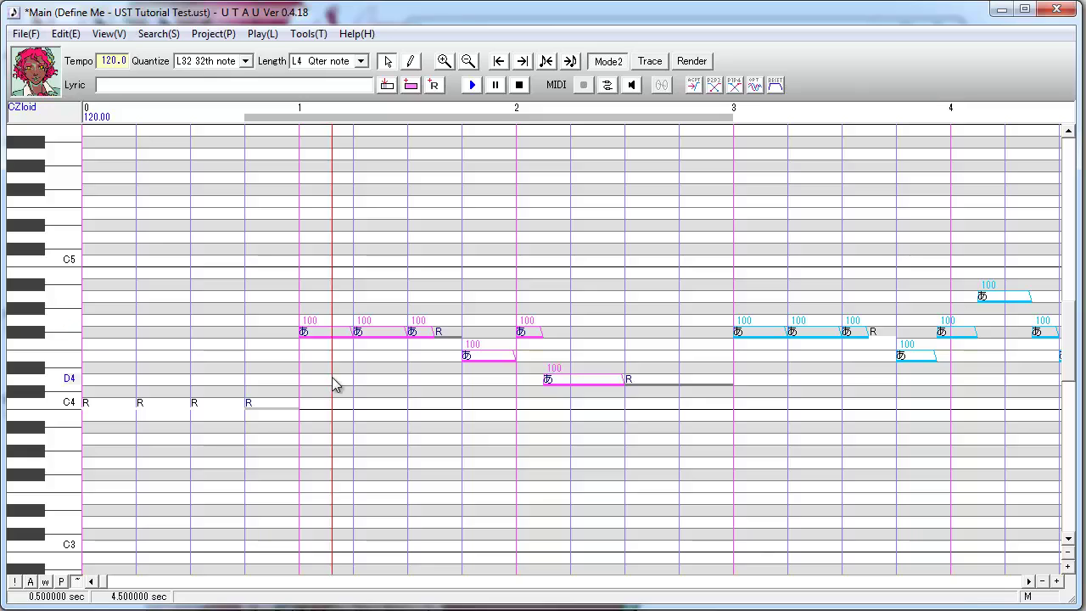
{"action": "left_click", "coordinate": [328, 331]}
{"action": "double_click", "coordinate": [327, 331]}
{"action": "type", "text": "-sA"}
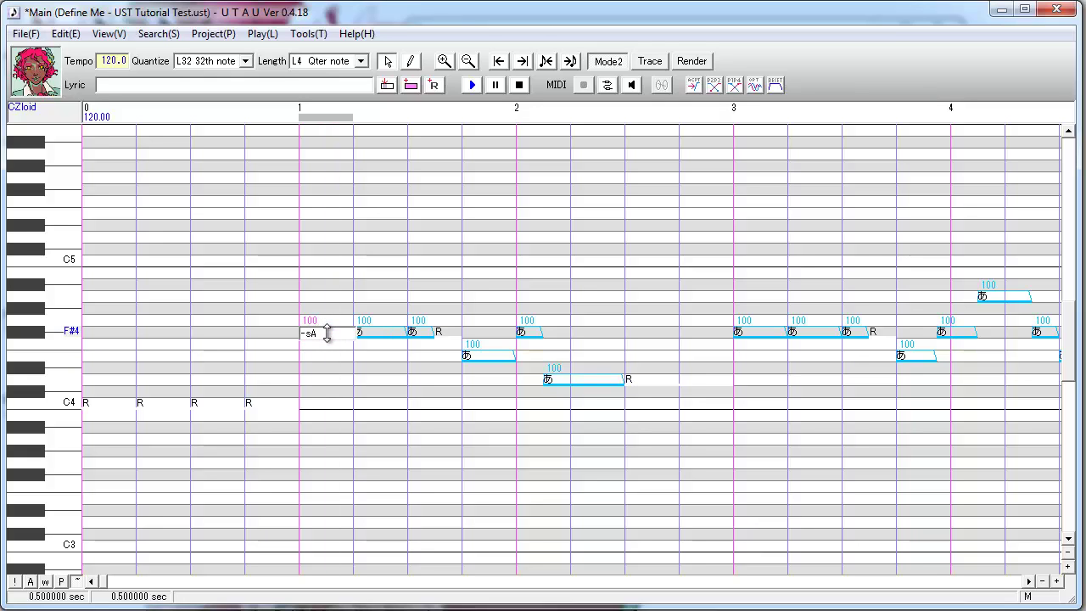
{"action": "key", "text": "BackSpace"}
{"action": "type", "text": "O"}
{"action": "key", "text": "Return"}
- Set the lyrics of the second and third notes in measure 1 to "dhA" and "ri"
{"action": "left_click", "coordinate": [373, 333]}
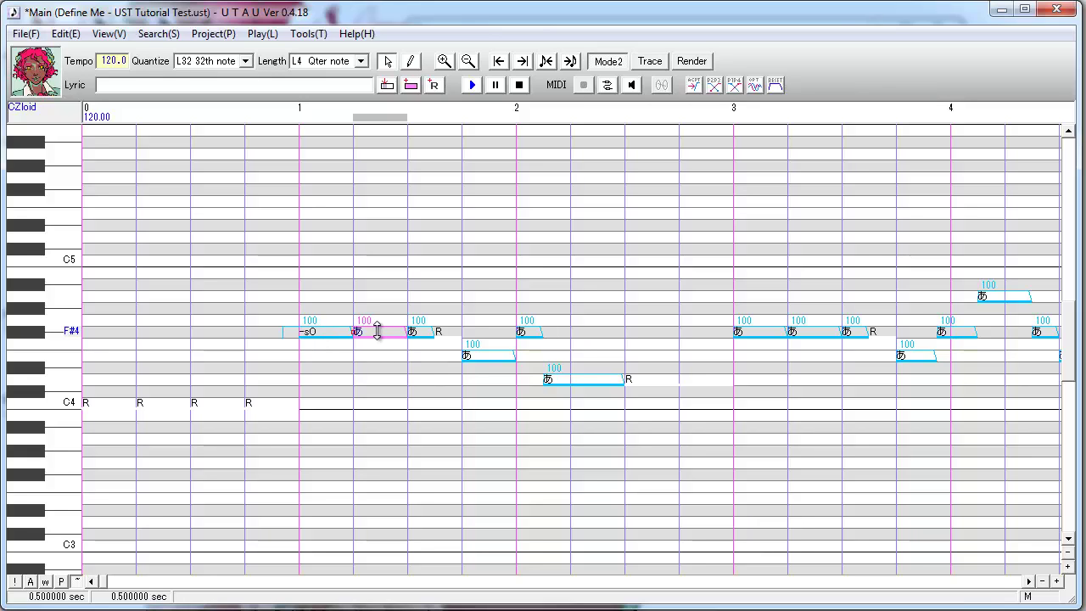
{"action": "double_click", "coordinate": [377, 331]}
{"action": "type", "text": "dhA"}
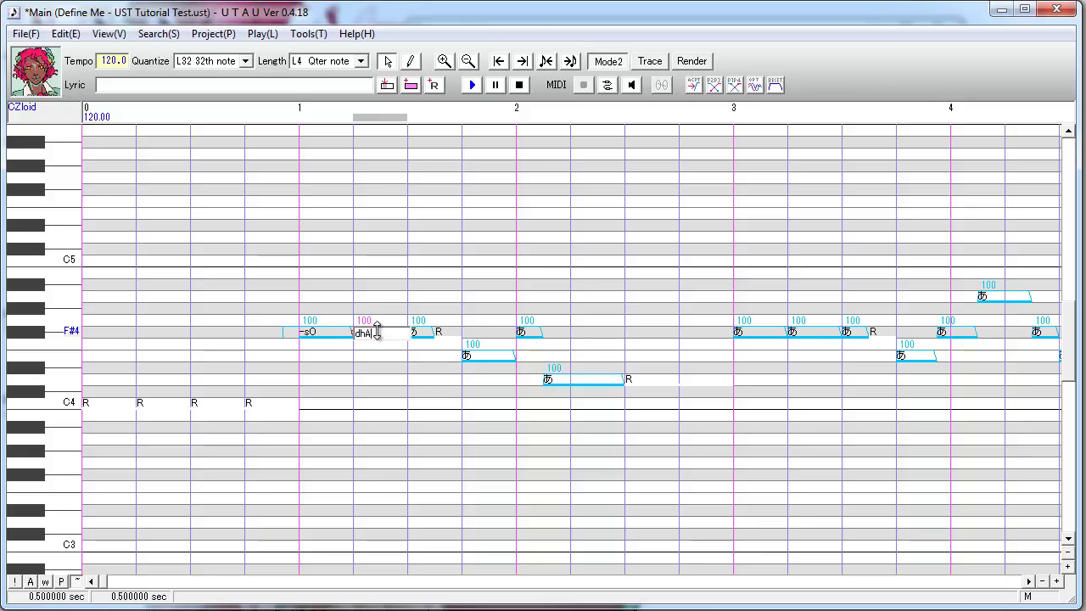
{"action": "key", "text": "Return"}
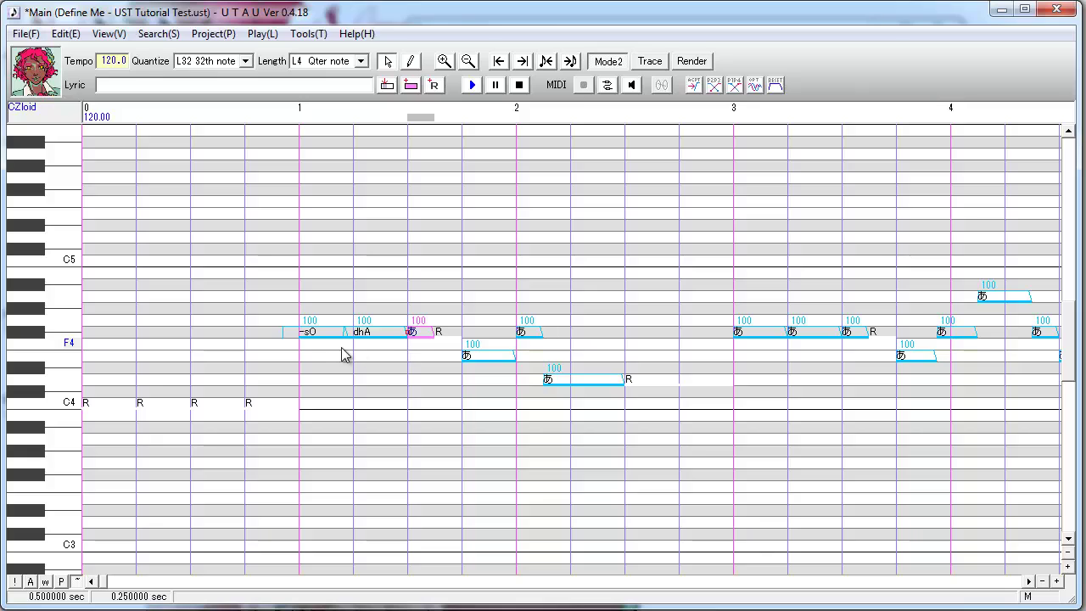
{"action": "double_click", "coordinate": [415, 332]}
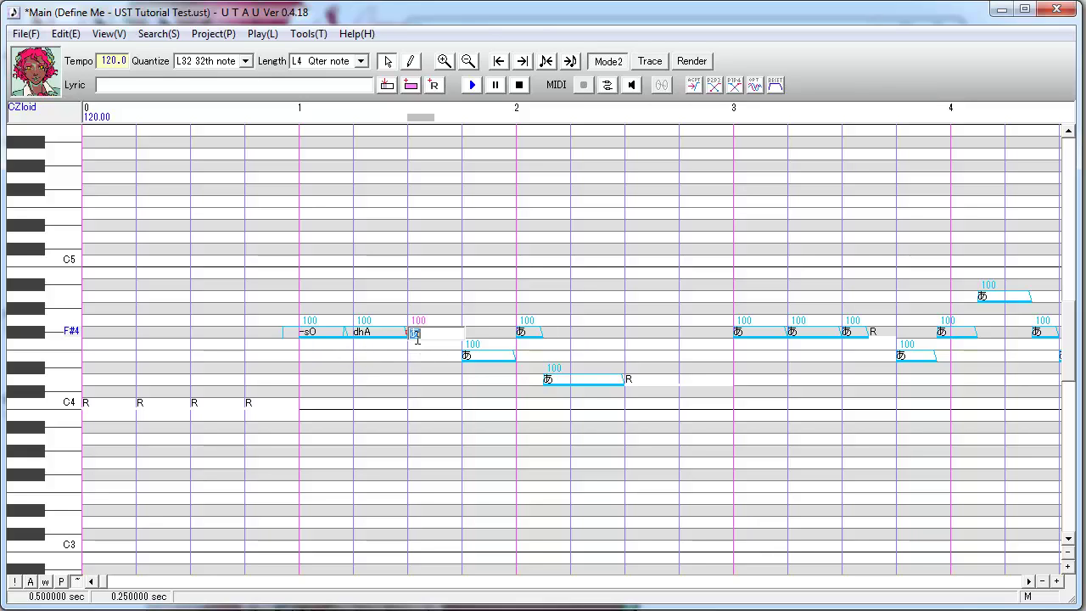
{"action": "type", "text": "ri"}
{"action": "key", "text": "Return"}
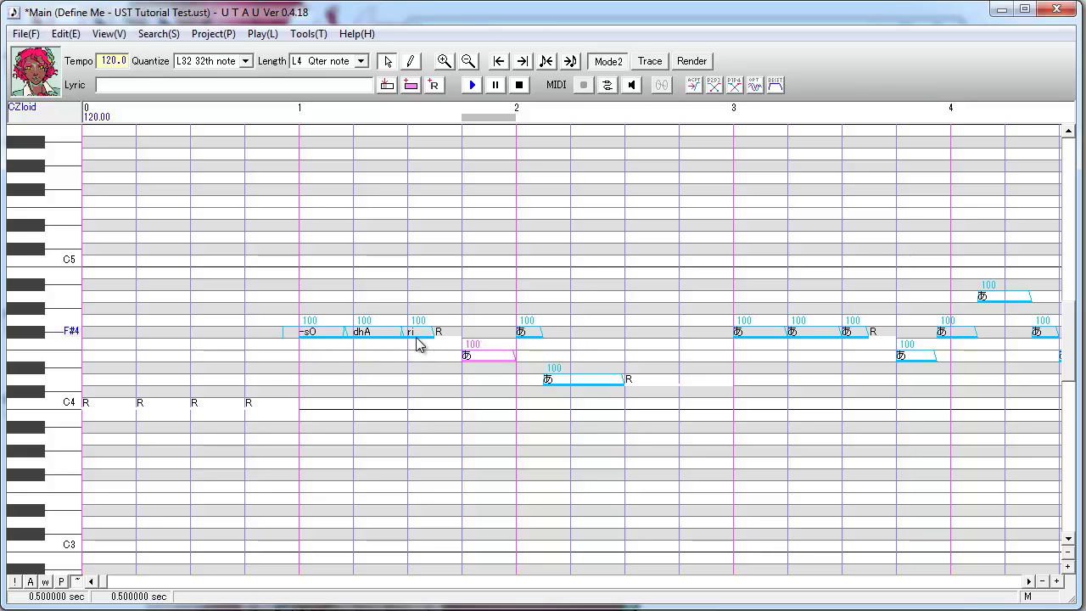
- Set the lyric of the last note in measure 1 to "-gO" and the first note in measure 2 to "zx"
{"action": "double_click", "coordinate": [495, 358]}
{"action": "type", "text": "-gO"}
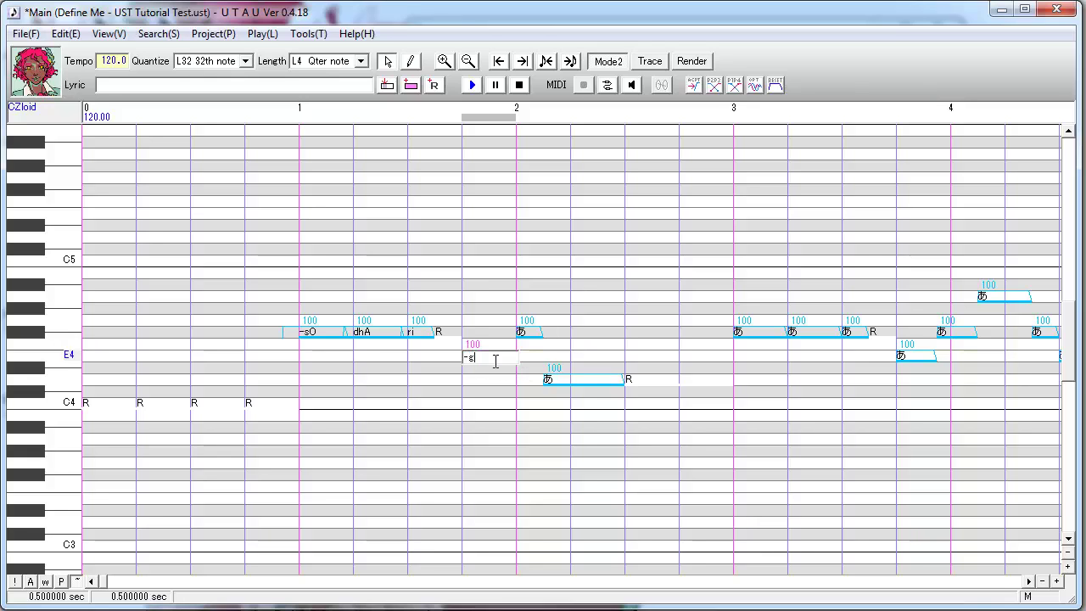
{"action": "key", "text": "Return"}
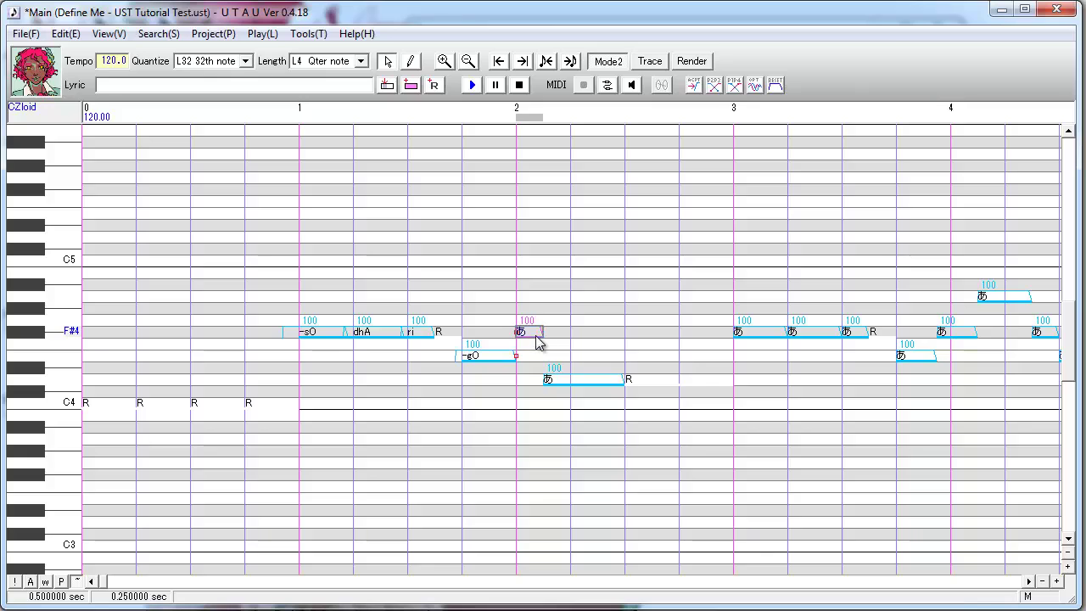
{"action": "double_click", "coordinate": [536, 332]}
{"action": "type", "text": "zx"}
{"action": "key", "text": "Return"}
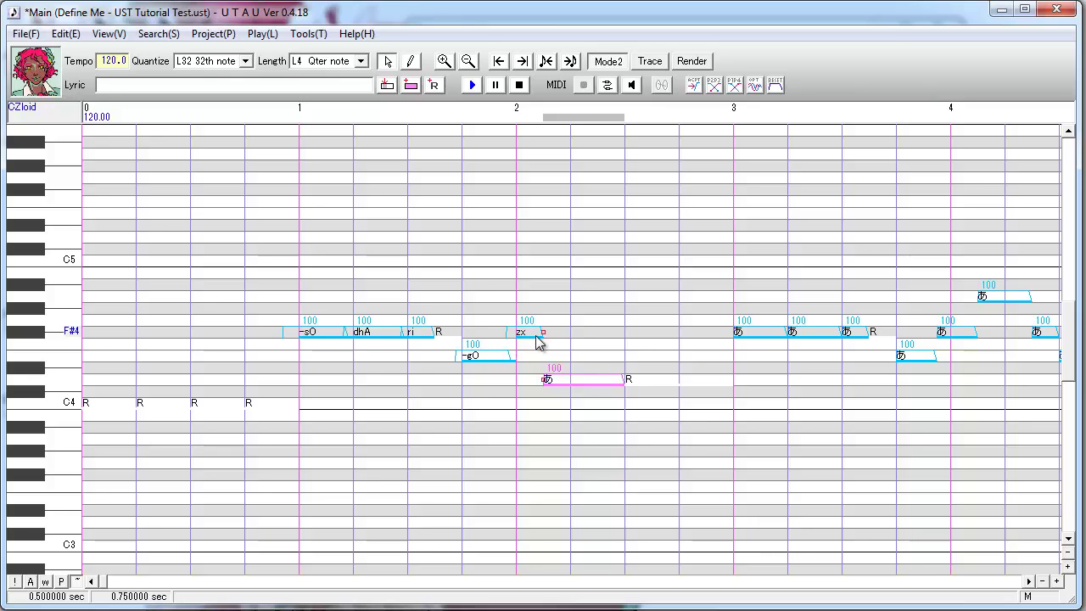
- Set the lyric of the long D4 note in measure 2 to "ge" and play the phrase from "-sO" to "ge"
{"action": "double_click", "coordinate": [565, 379]}
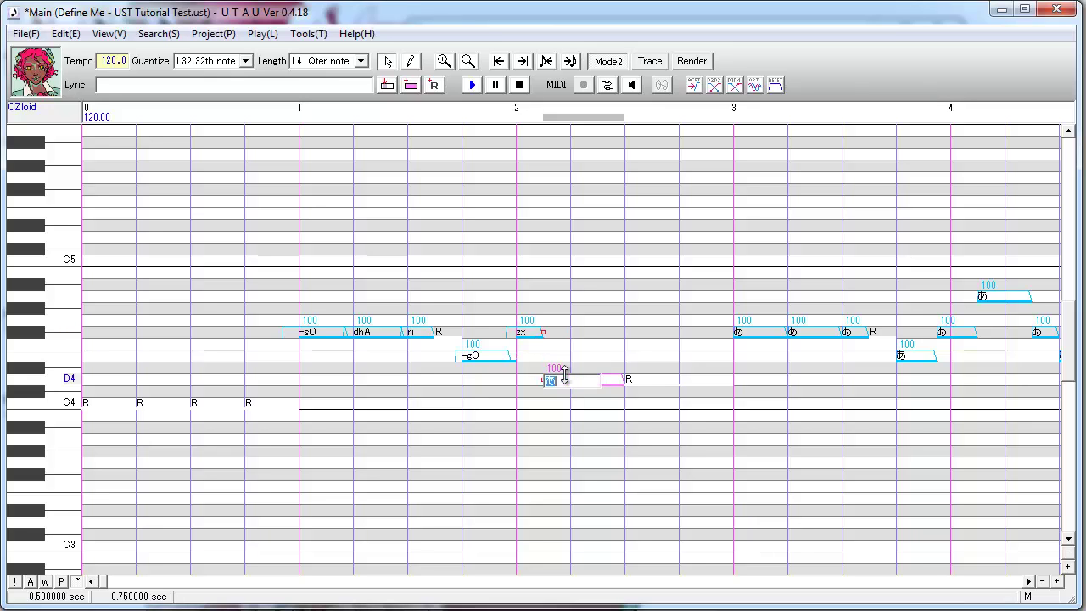
{"action": "type", "text": "ge"}
{"action": "key", "text": "Return"}
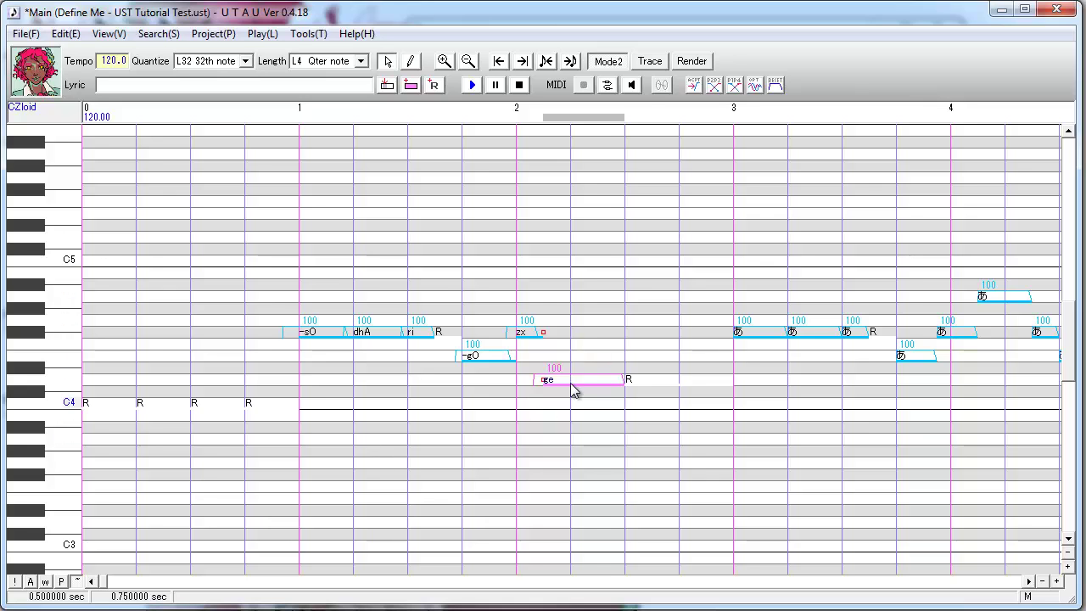
{"action": "left_click_drag", "start_coordinate": [608, 283], "coordinate": [360, 345]}
{"action": "left_click", "coordinate": [474, 85]}
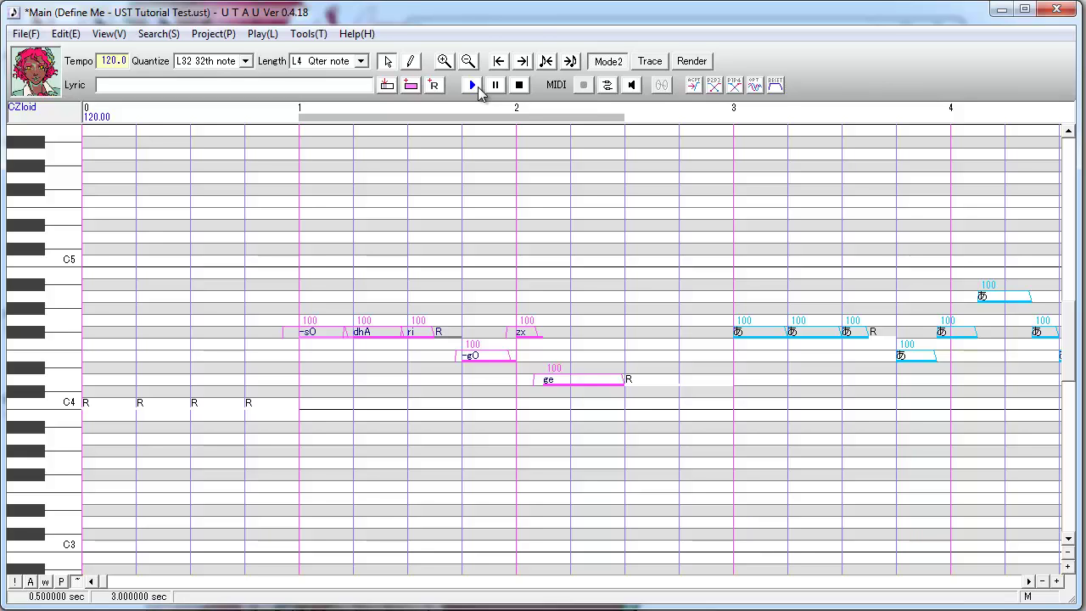
- Open the 拡張フラグエディタ plug-in for the phrase from "-sO" to "ge" and choose the Vel 子音速度 parameter
{"action": "left_click", "coordinate": [299, 35]}
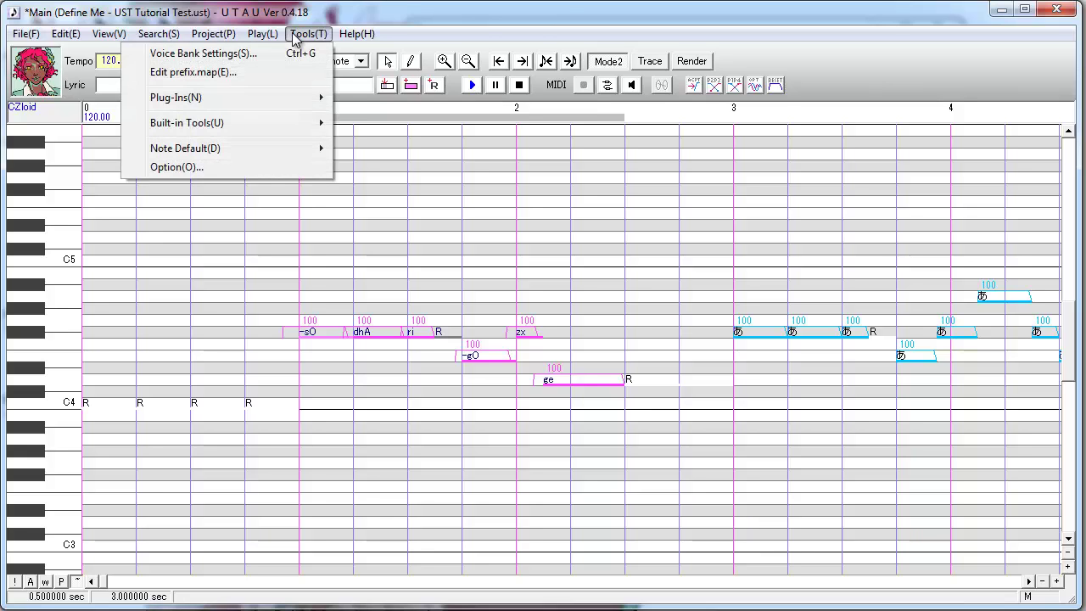
{"action": "mouse_move", "coordinate": [286, 103]}
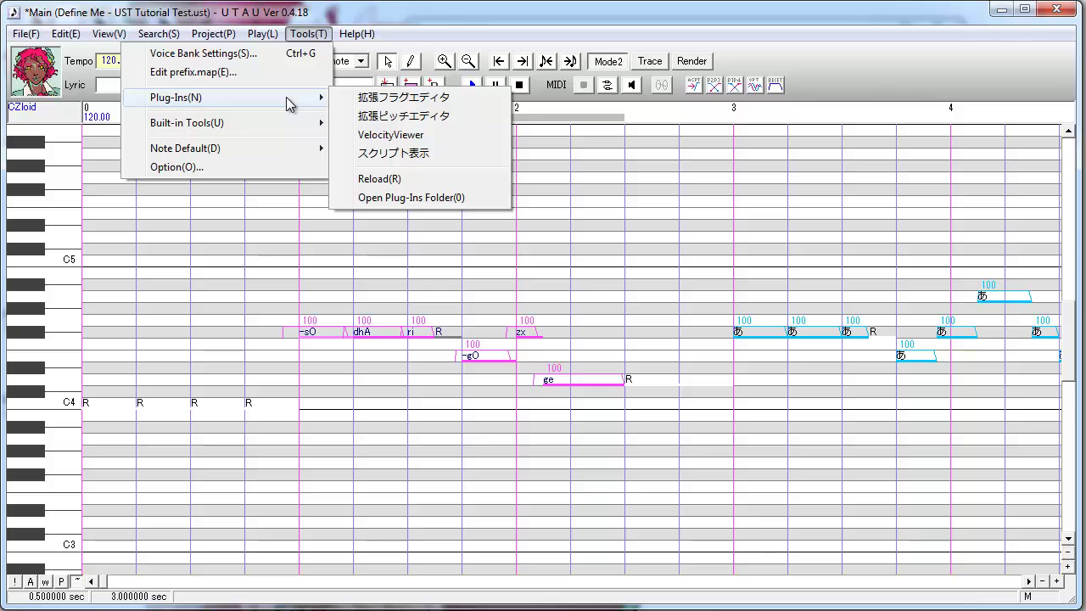
{"action": "left_click", "coordinate": [403, 98]}
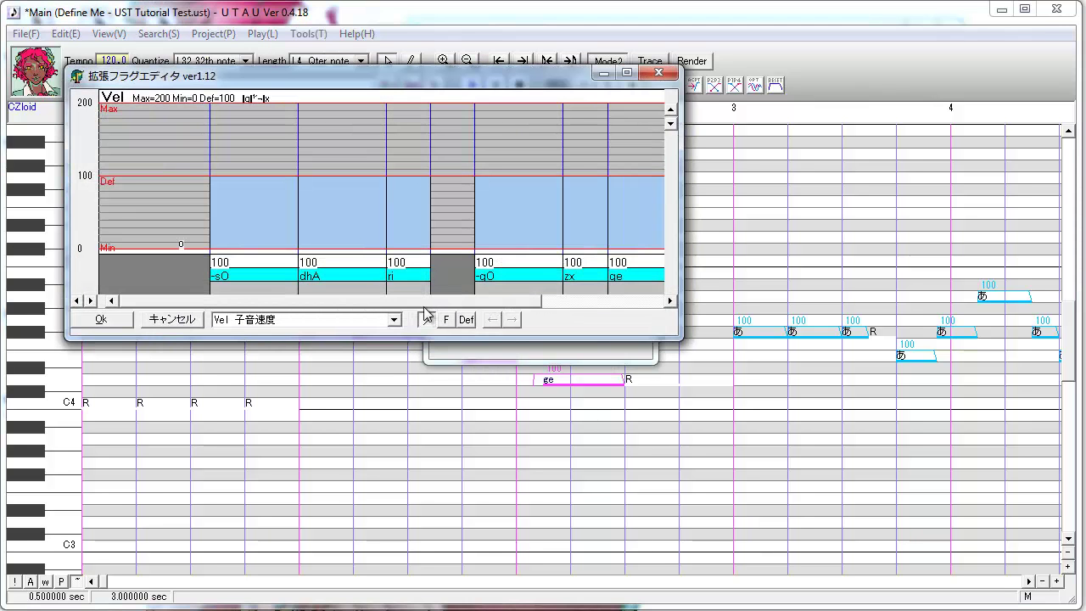
{"action": "left_click_drag", "start_coordinate": [427, 303], "coordinate": [475, 317]}
{"action": "left_click", "coordinate": [394, 319]}
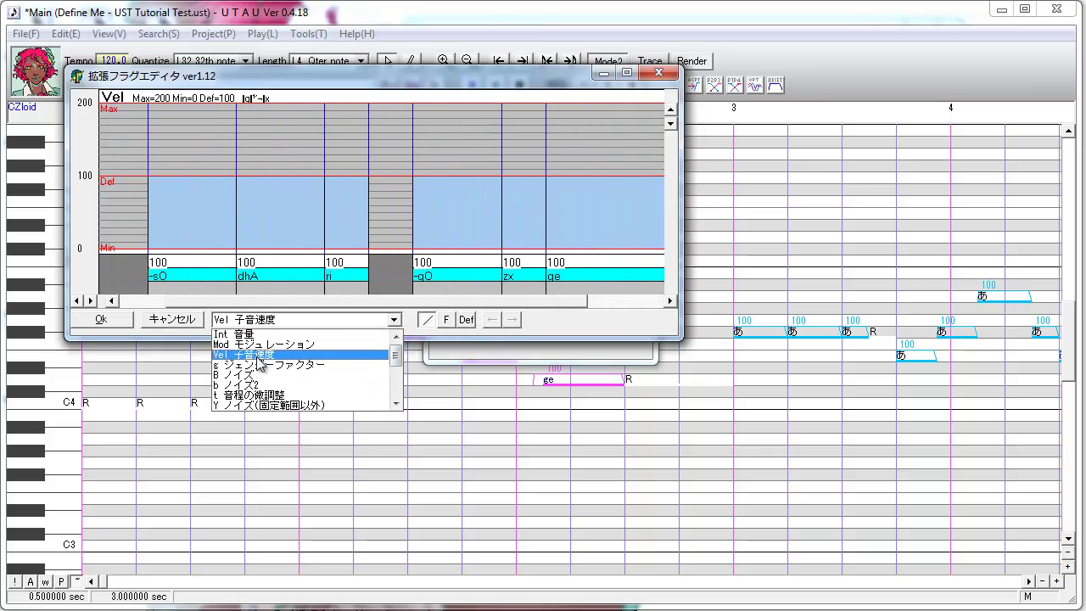
{"action": "left_click", "coordinate": [241, 357]}
{"action": "left_click_drag", "start_coordinate": [377, 81], "coordinate": [494, 179]}
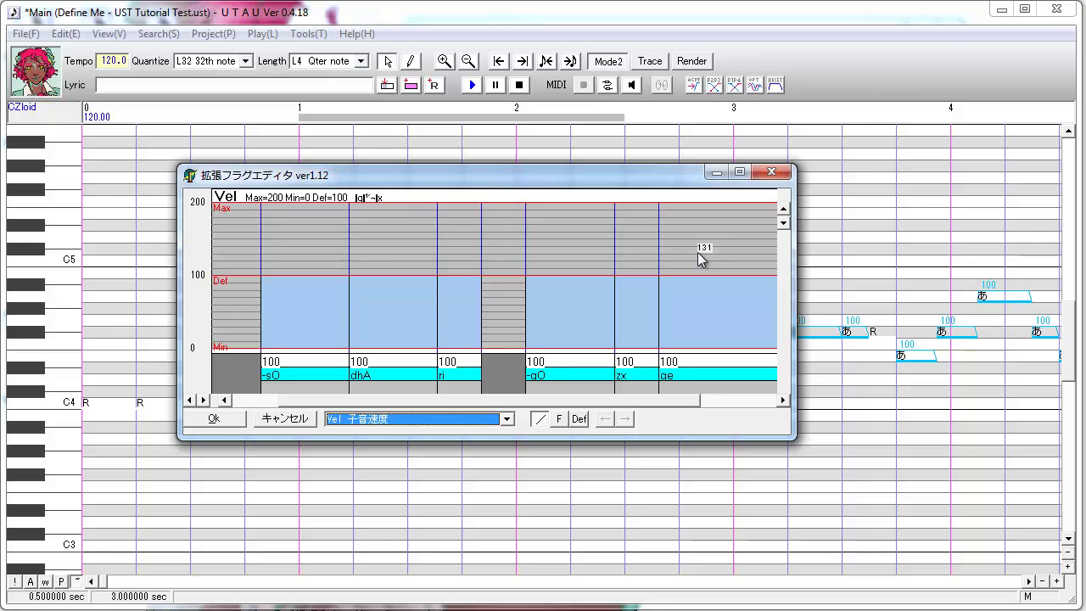
- Set the consonant velocity of the "ri" and "zx" notes to 150
{"action": "left_click", "coordinate": [467, 245]}
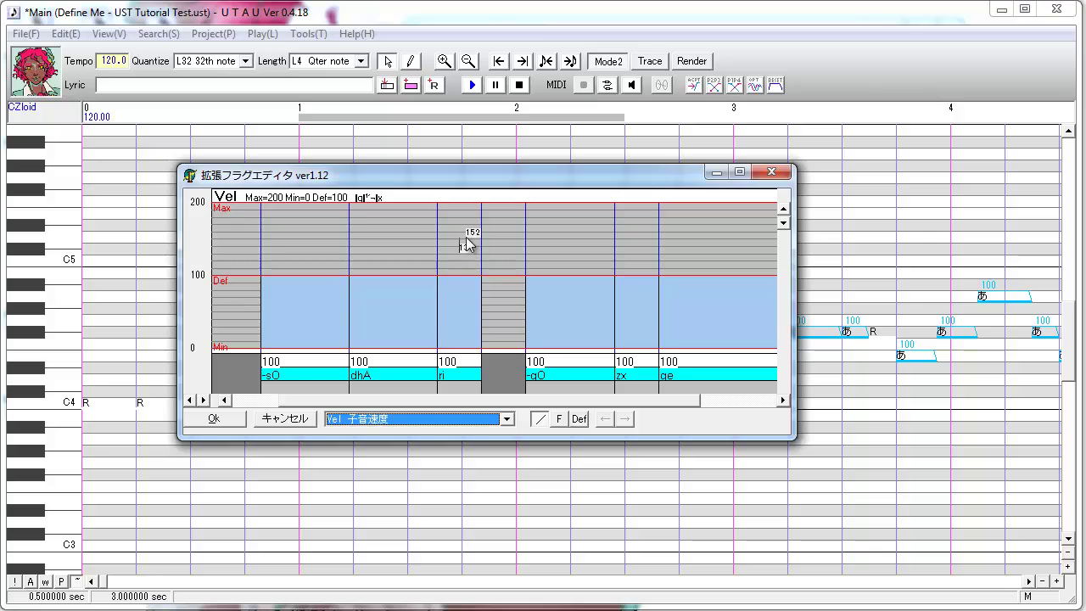
{"action": "left_click", "coordinate": [445, 240]}
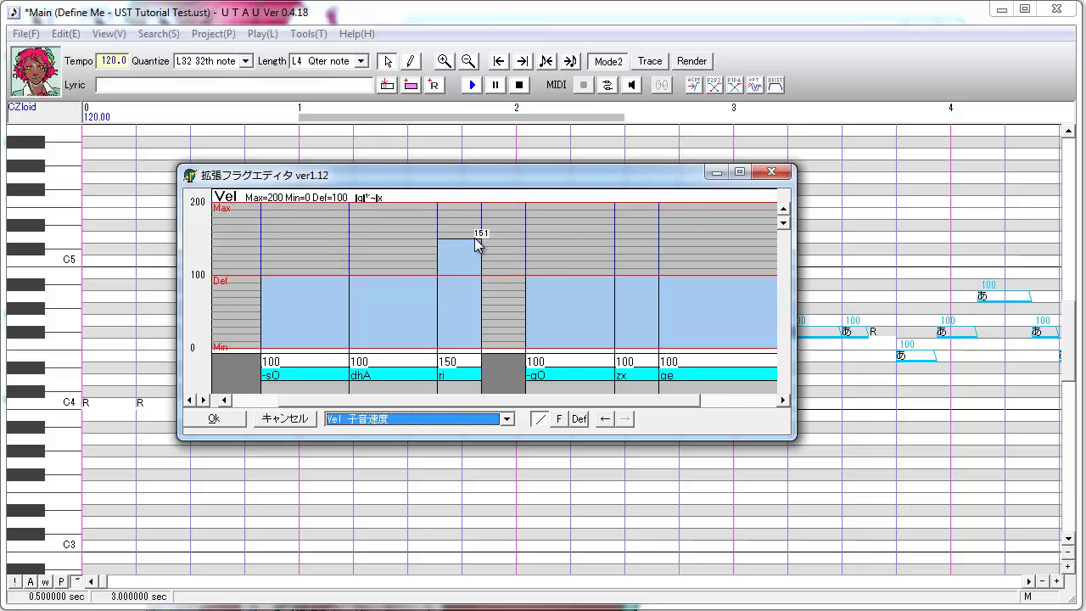
{"action": "scroll", "coordinate": [509, 245], "scroll_direction": "down", "scroll_amount": 1}
{"action": "left_click", "coordinate": [543, 240]}
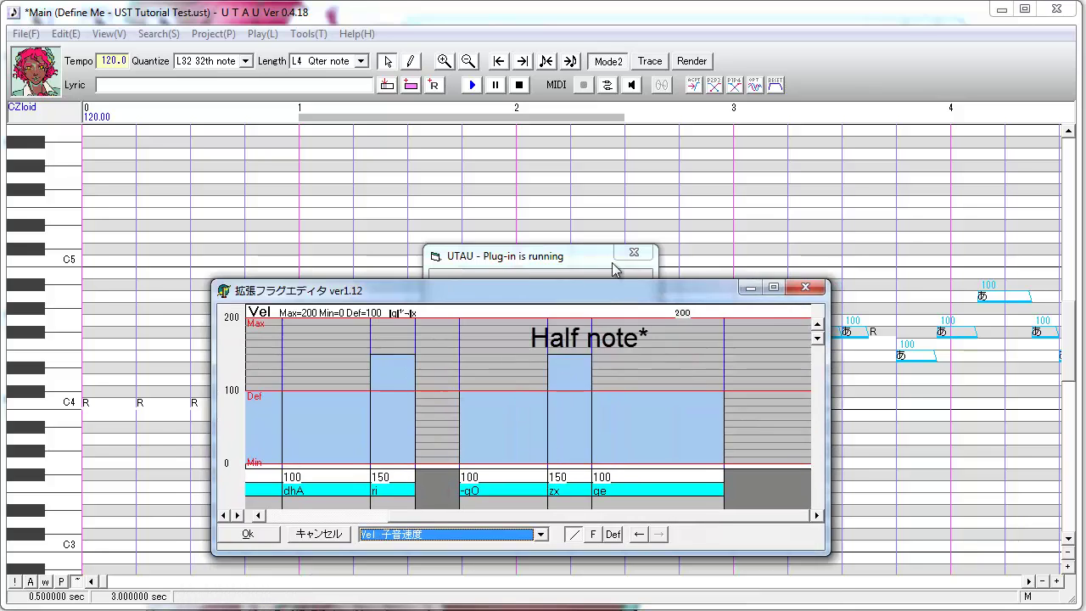
- Set the consonant velocity of the "ge" note to 77, apply the velocities and play the phrase
{"action": "left_click", "coordinate": [619, 346]}
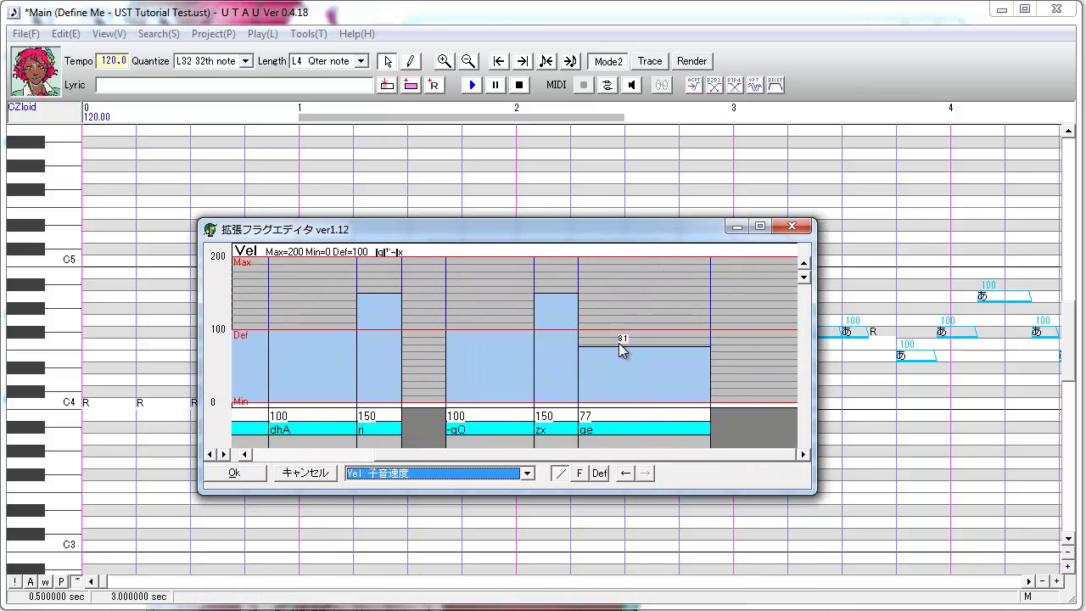
{"action": "left_click", "coordinate": [249, 479]}
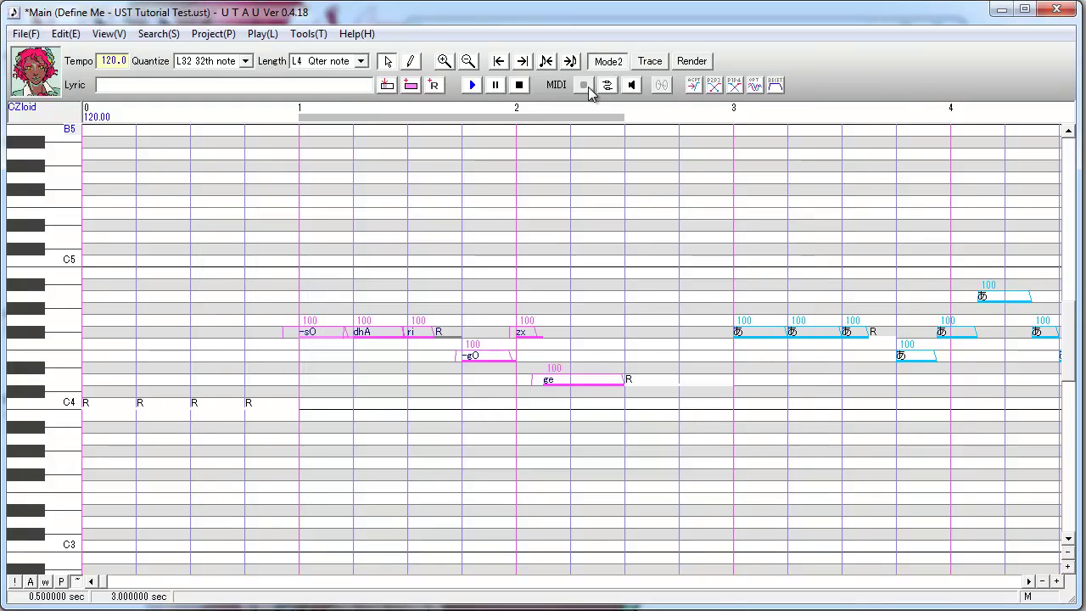
{"action": "left_click", "coordinate": [473, 86]}
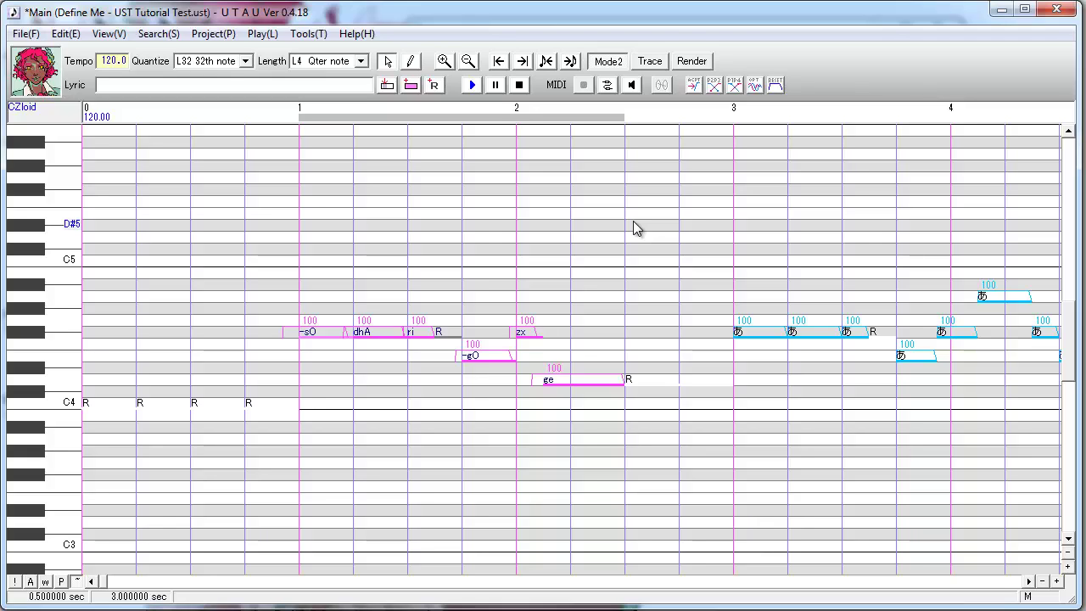
- Set the Quantize value to L64 64th note for finer note-length editing
{"action": "left_click", "coordinate": [348, 361]}
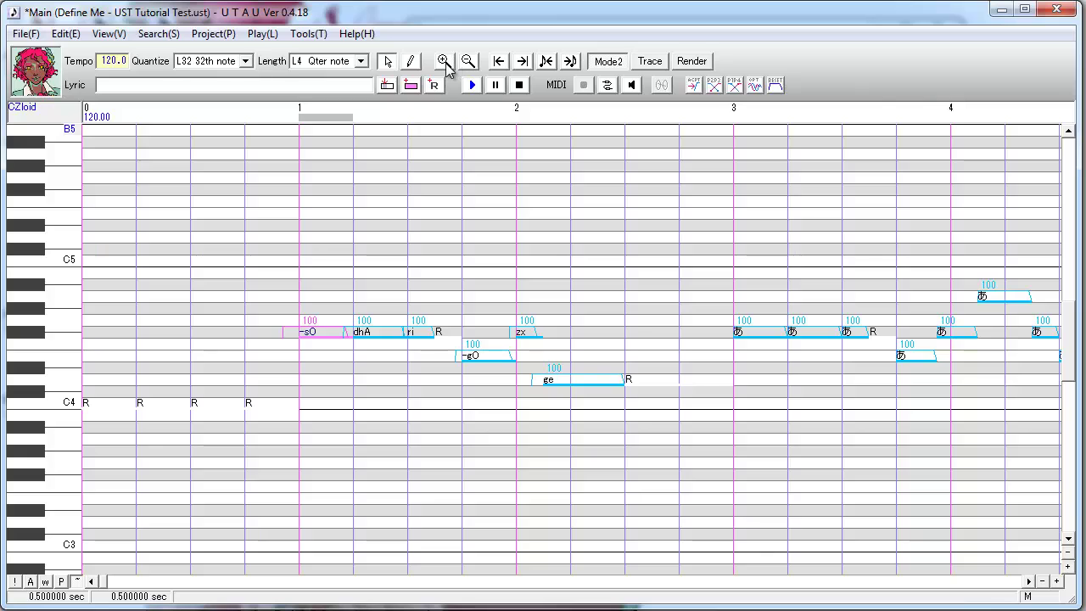
{"action": "left_click", "coordinate": [444, 62]}
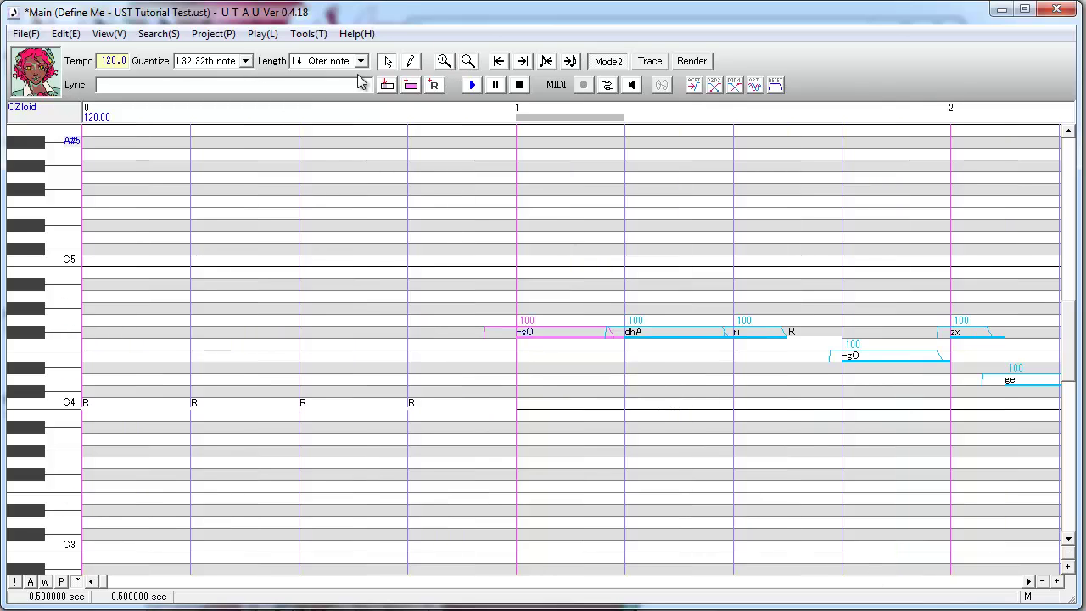
{"action": "left_click", "coordinate": [245, 61]}
{"action": "left_click_drag", "start_coordinate": [245, 114], "coordinate": [245, 88]}
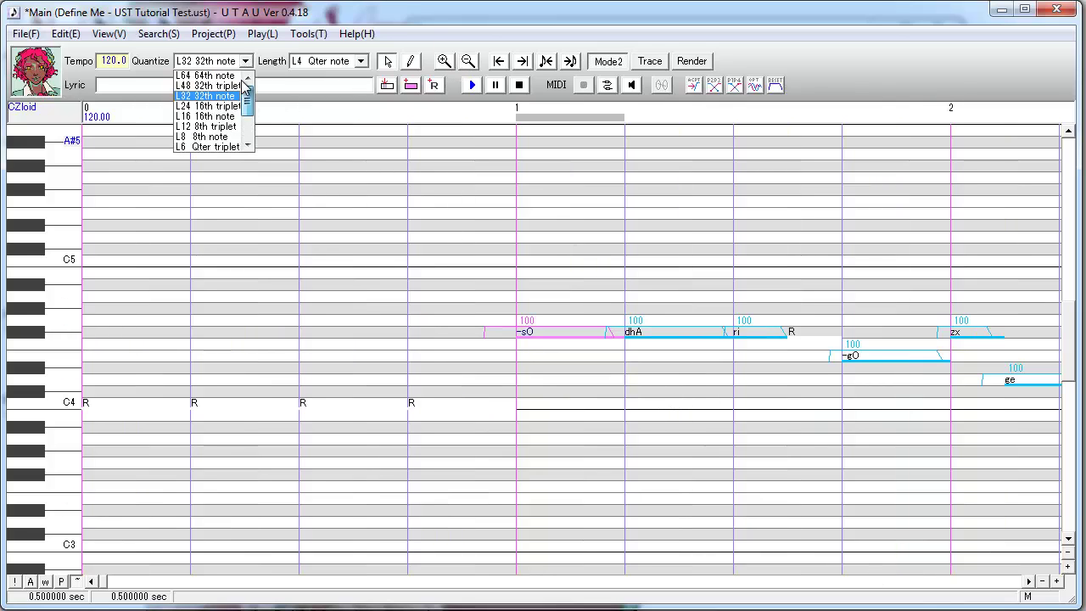
{"action": "left_click", "coordinate": [207, 76]}
{"action": "left_click", "coordinate": [237, 61]}
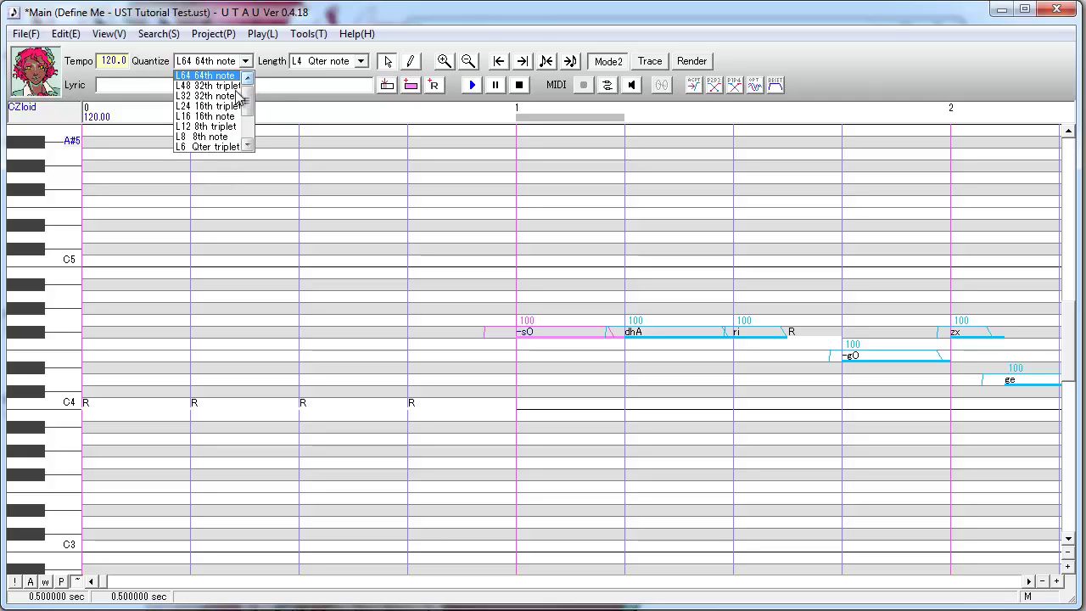
{"action": "left_click_drag", "start_coordinate": [248, 97], "coordinate": [256, 138]}
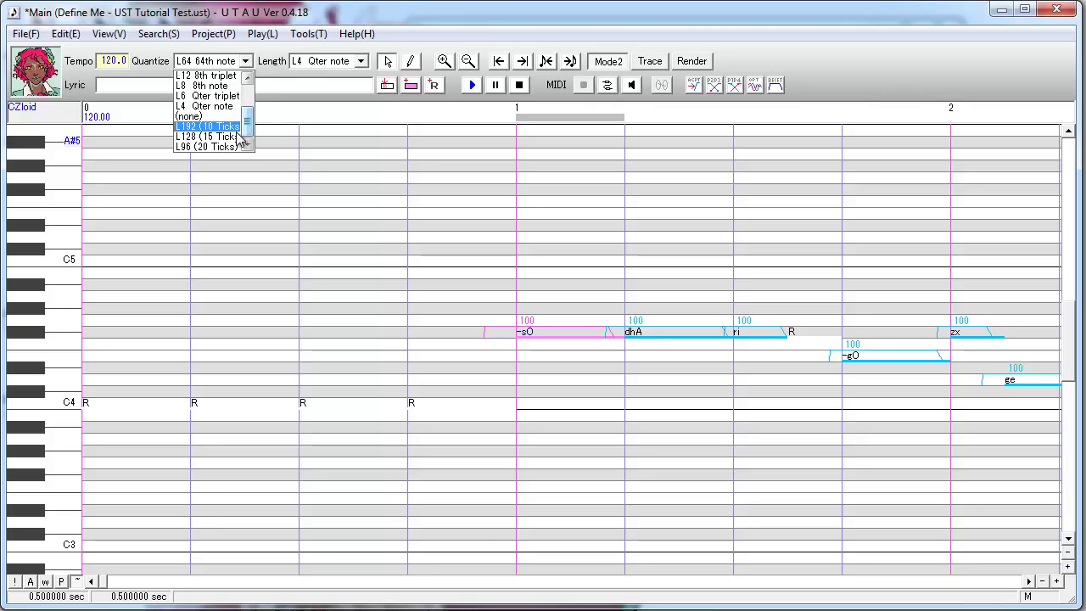
{"action": "left_click_drag", "start_coordinate": [247, 124], "coordinate": [245, 80]}
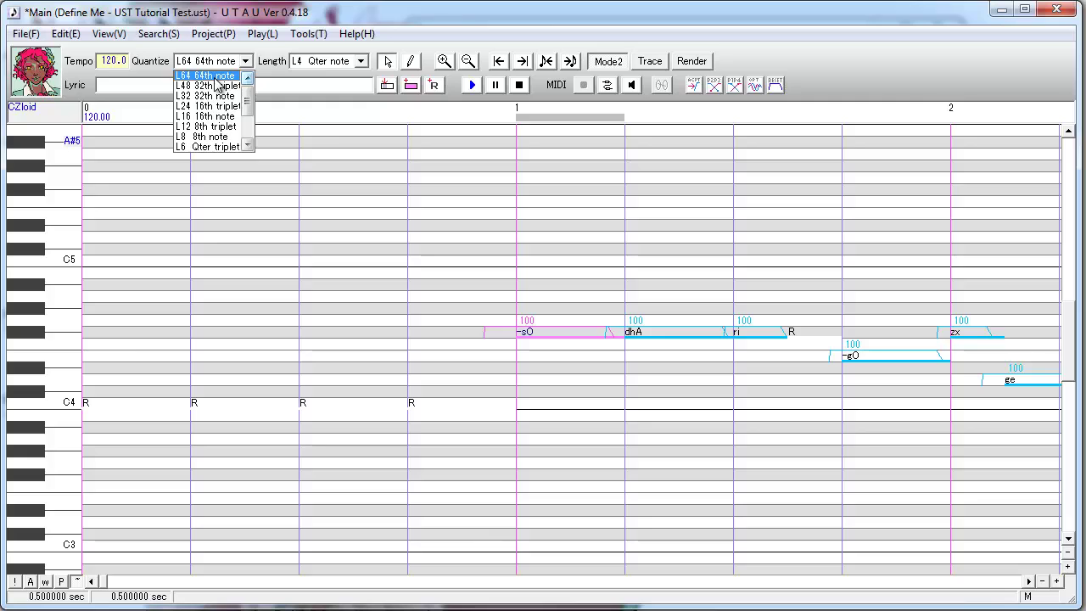
{"action": "left_click", "coordinate": [215, 78]}
- Shorten the "-sO" note and add a short "O dh" transition note of about 0.094 seconds before "dhA"
{"action": "left_click", "coordinate": [595, 332]}
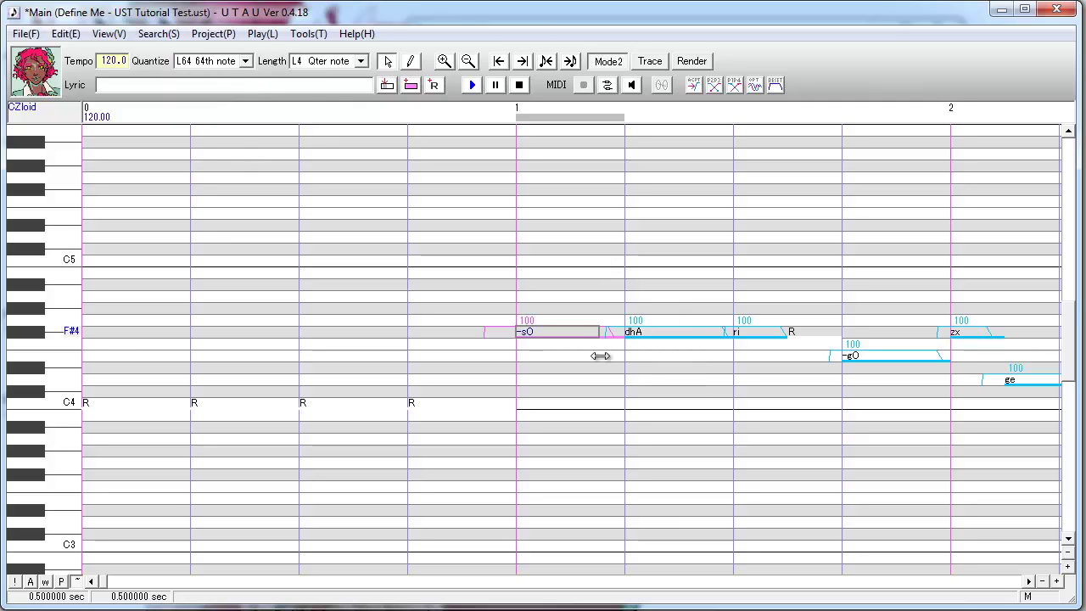
{"action": "left_click", "coordinate": [606, 333]}
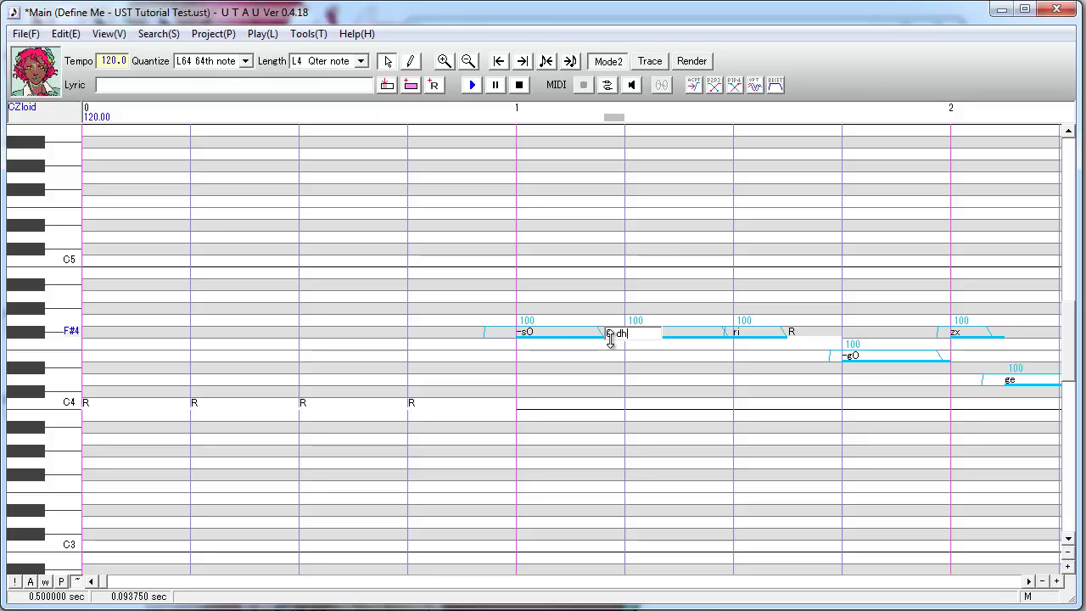
{"action": "key", "text": "Return"}
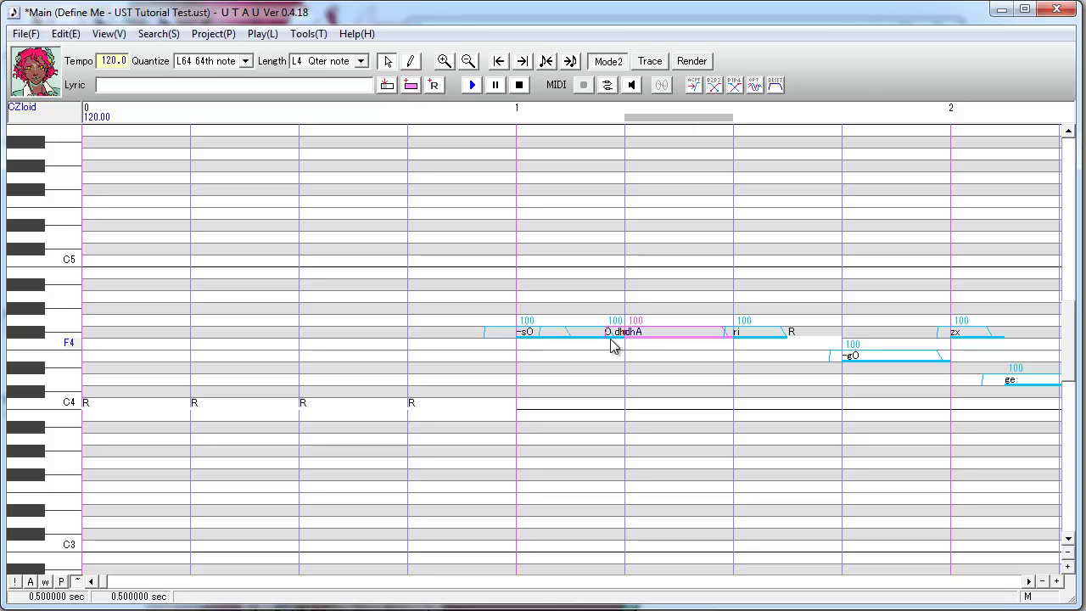
- Shorten the "dhA" note slightly and add a short "Ar" transition note of about 0.031 seconds before "ri"
{"action": "left_click", "coordinate": [726, 339]}
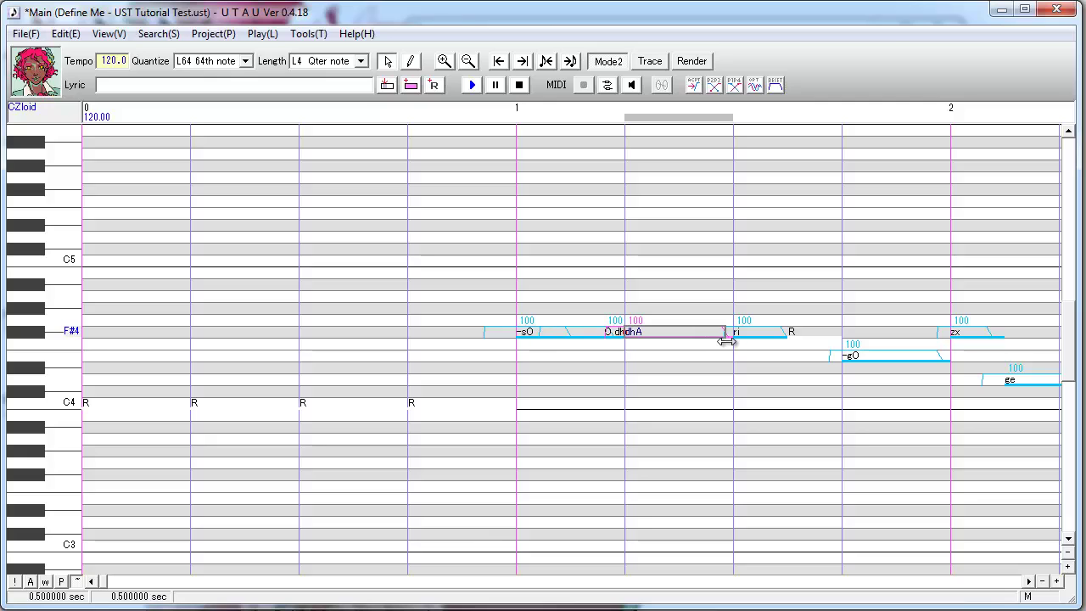
{"action": "key", "text": "Return"}
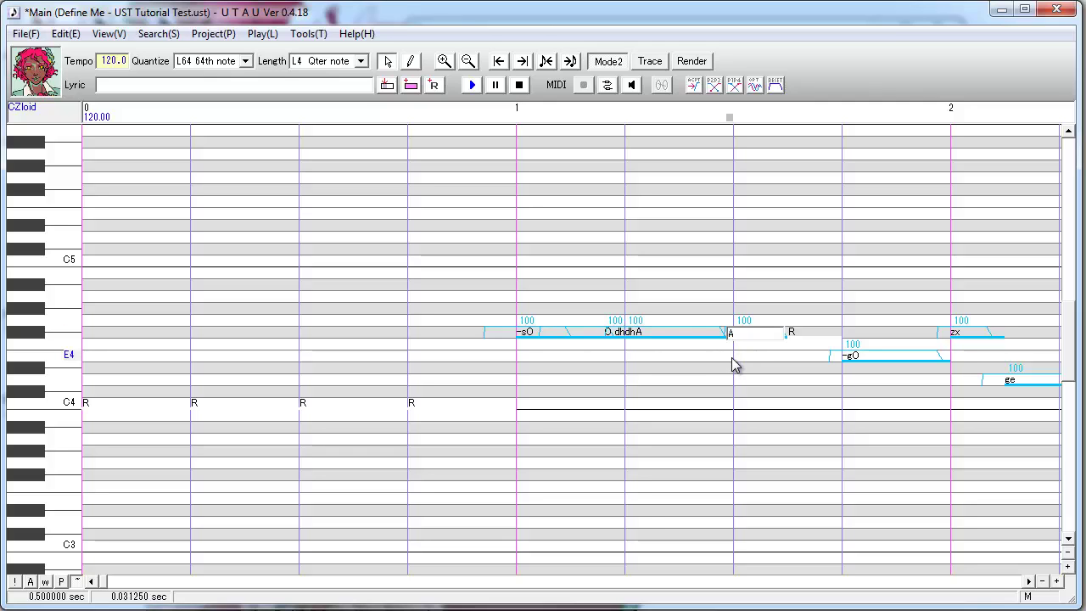
{"action": "type", "text": "Ar"}
{"action": "double_click", "coordinate": [734, 333]}
{"action": "key", "text": "Return"}
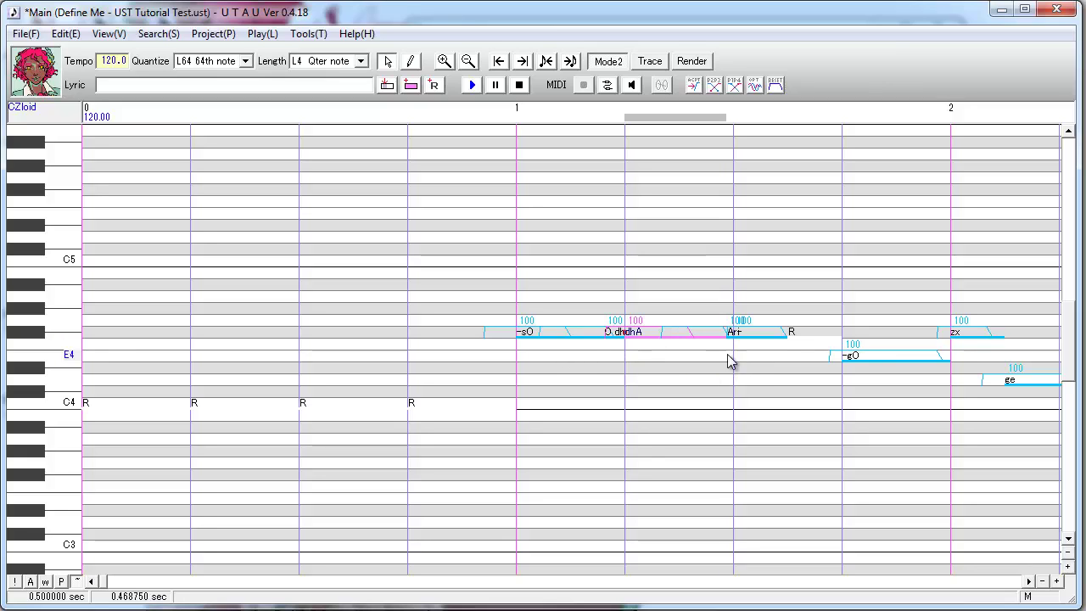
- Extend the "ri" note over the rest before "-gO" and split off a short "it" note at its end
{"action": "left_click", "coordinate": [843, 341]}
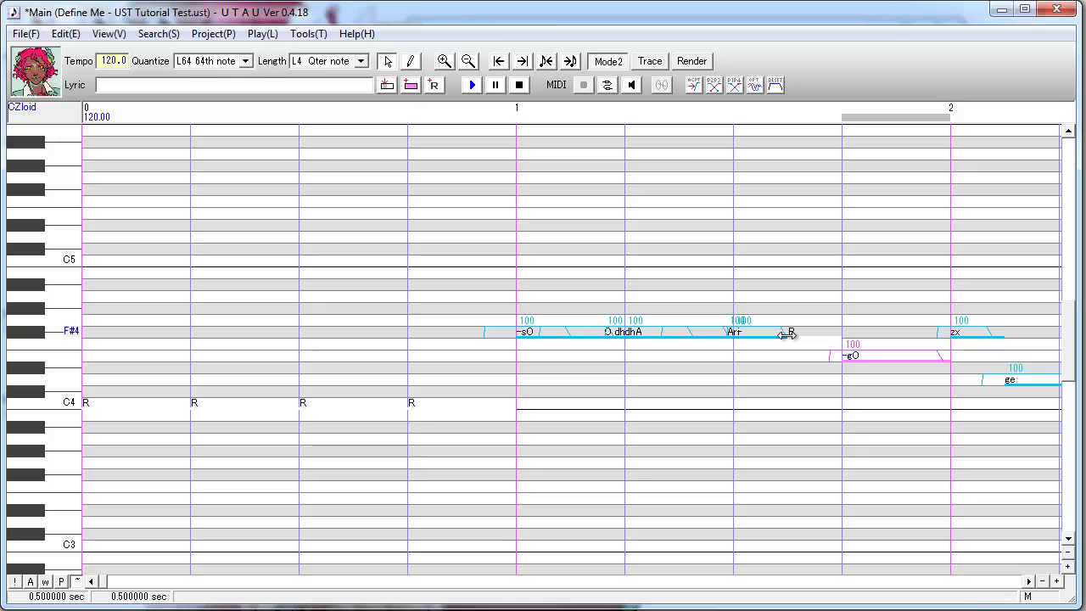
{"action": "left_click_drag", "start_coordinate": [788, 334], "coordinate": [867, 341]}
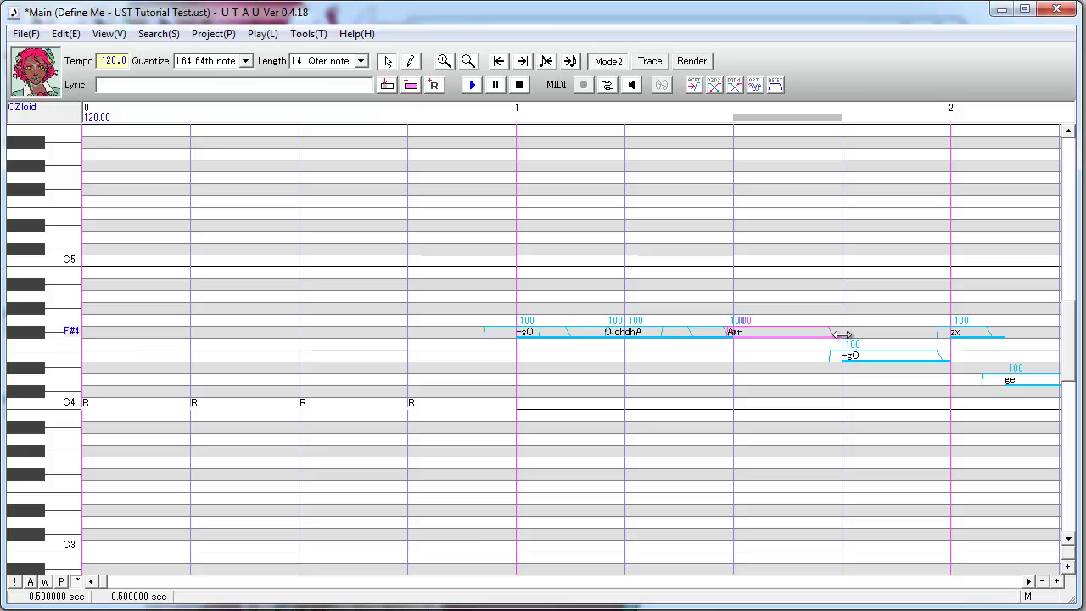
{"action": "left_click_drag", "start_coordinate": [838, 334], "coordinate": [828, 334]}
{"action": "double_click", "coordinate": [833, 334]}
{"action": "key", "text": "Return"}
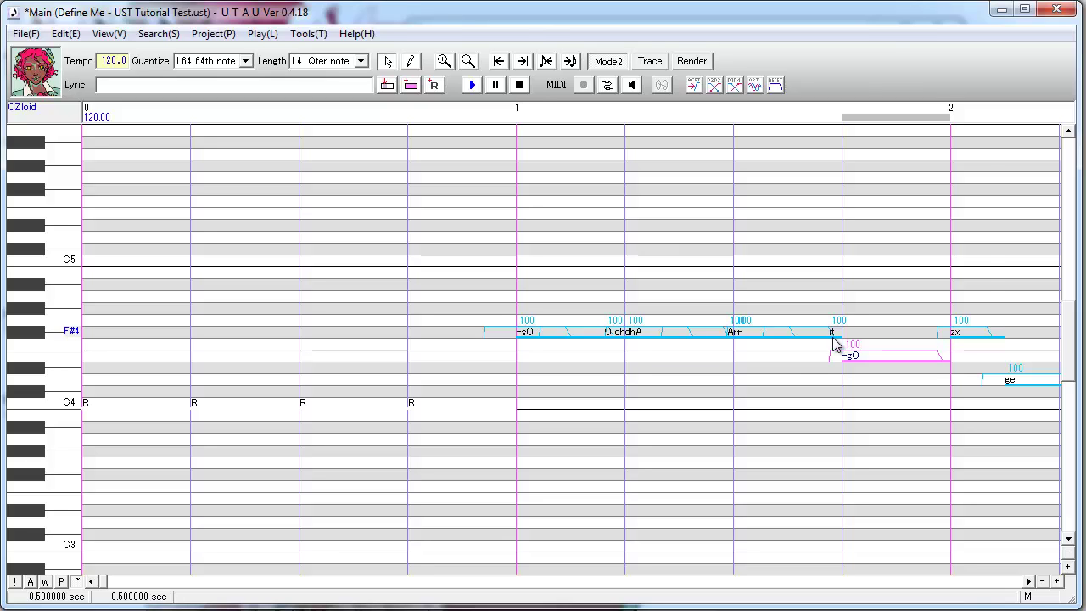
{"action": "key", "text": "Return"}
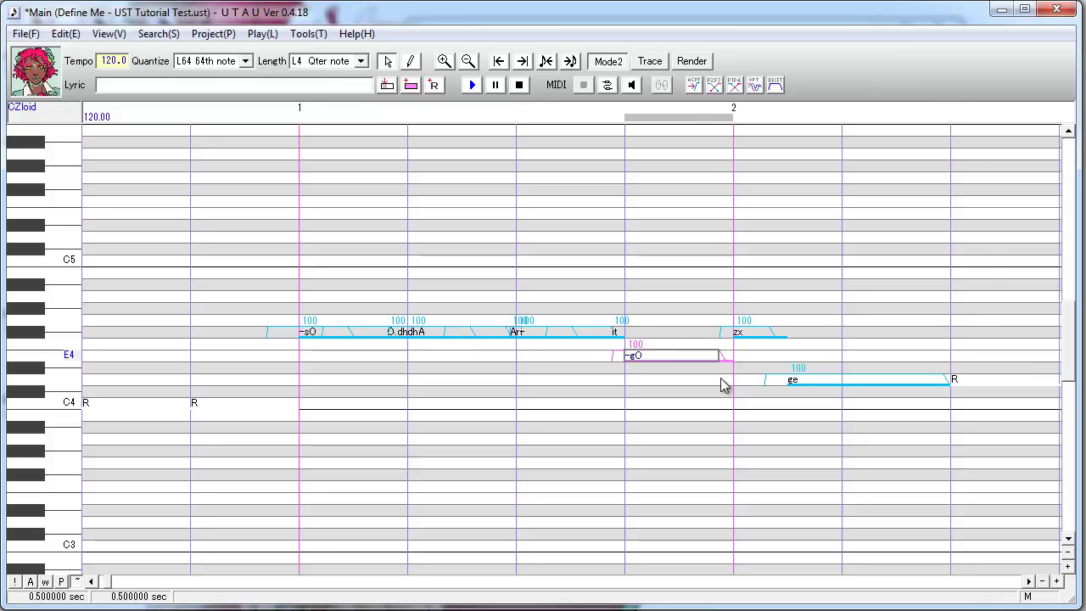
- Shorten the "-gO" note and add a short "O z" transition note of about 0.063 seconds before "zx"
{"action": "left_click_drag", "start_coordinate": [732, 356], "coordinate": [720, 356]}
{"action": "double_click", "coordinate": [726, 356]}
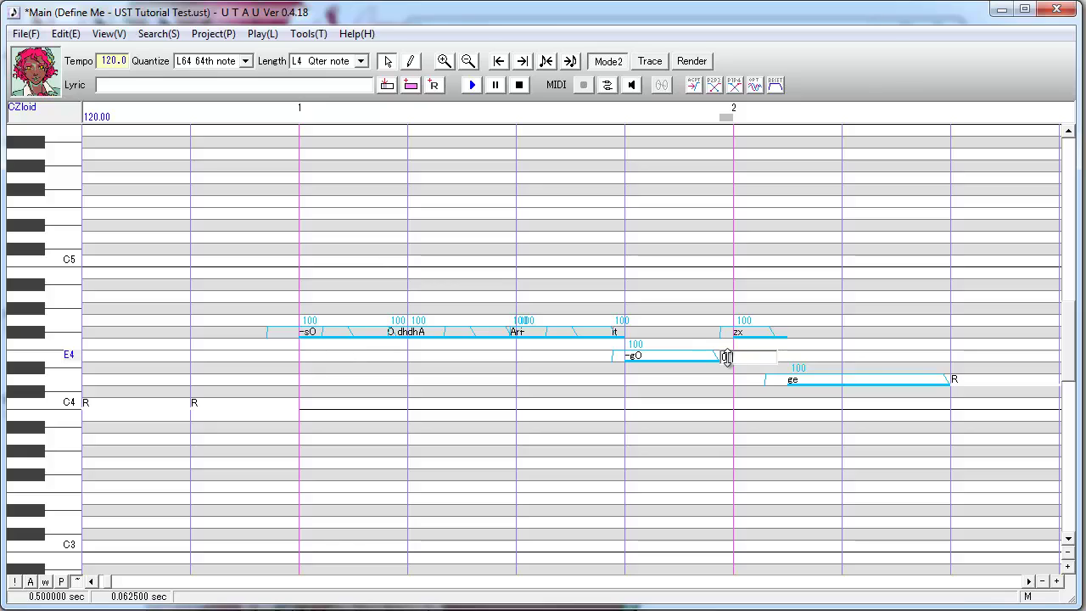
{"action": "type", "text": "O a"}
{"action": "key", "text": "Return"}
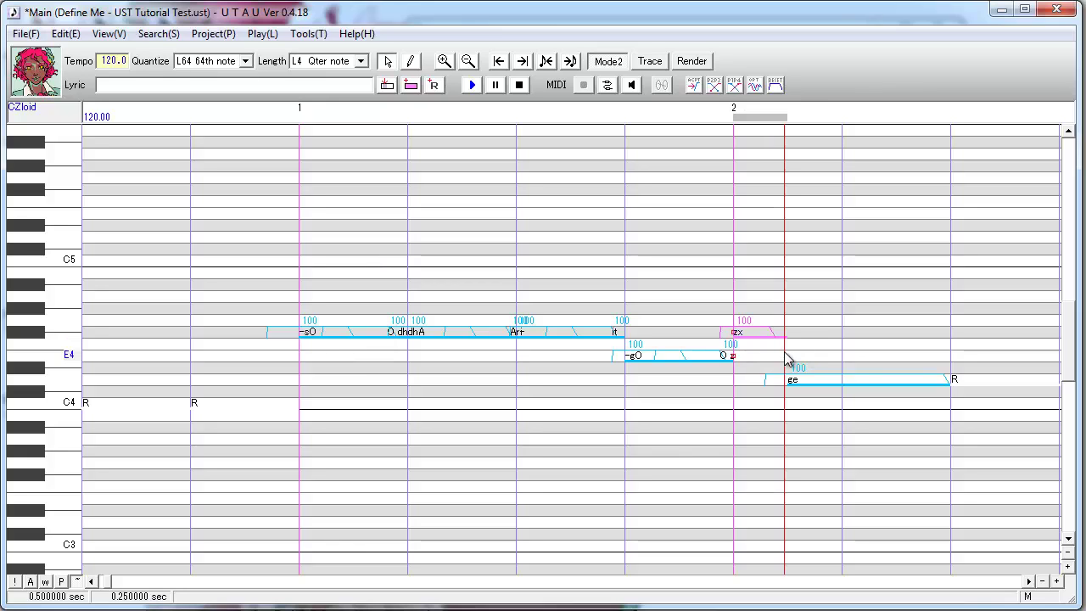
{"action": "key", "text": "Return"}
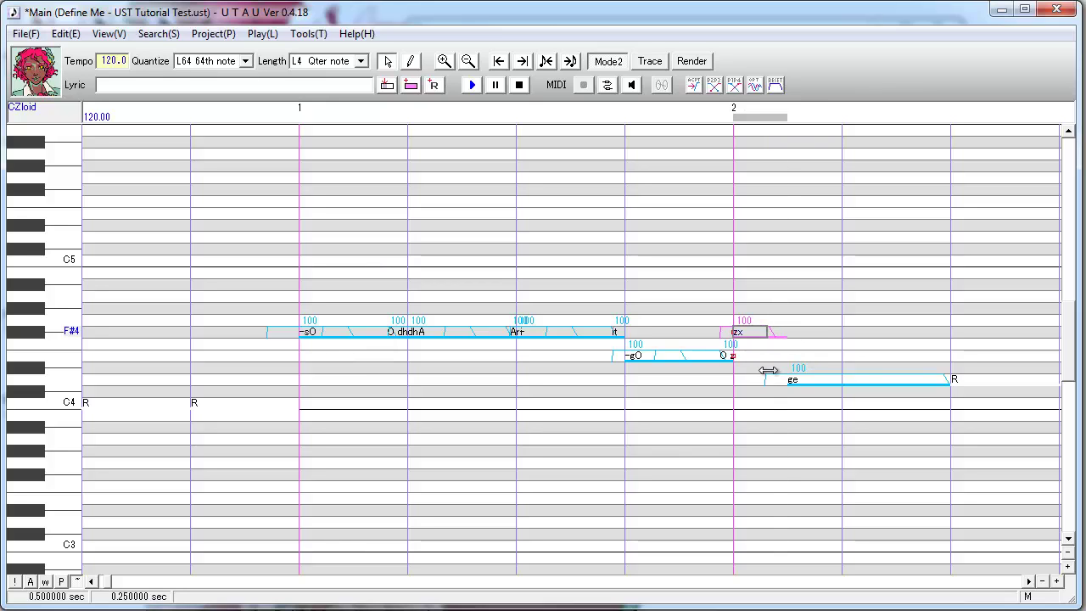
- Shorten the "zx" note and add a short "x g" transition note of about 0.094 seconds before "ge"
{"action": "left_click_drag", "start_coordinate": [767, 371], "coordinate": [769, 371]}
{"action": "double_click", "coordinate": [775, 331]}
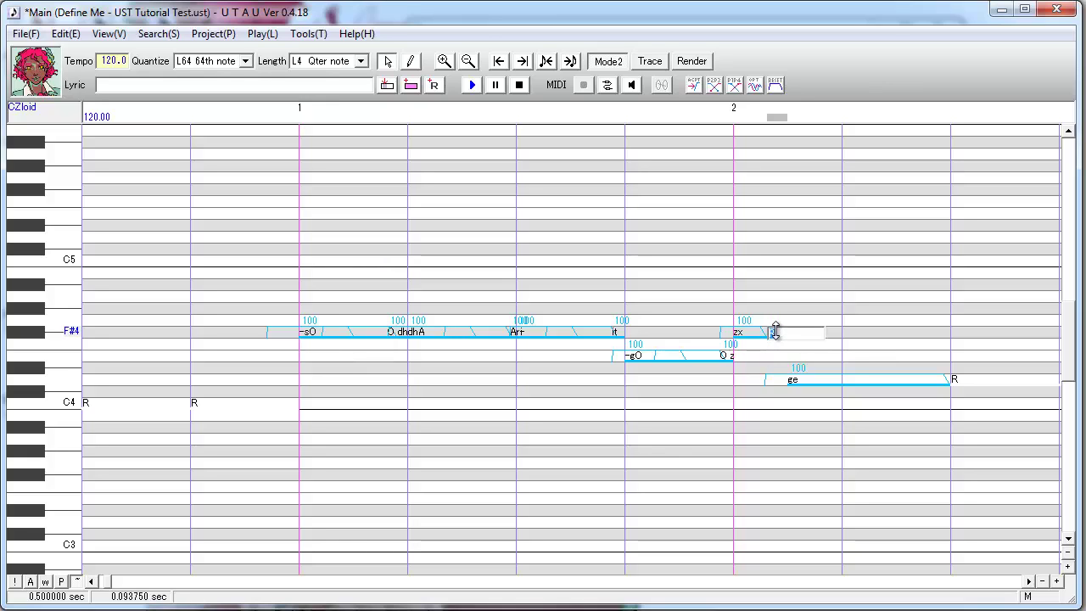
{"action": "key", "text": "Return"}
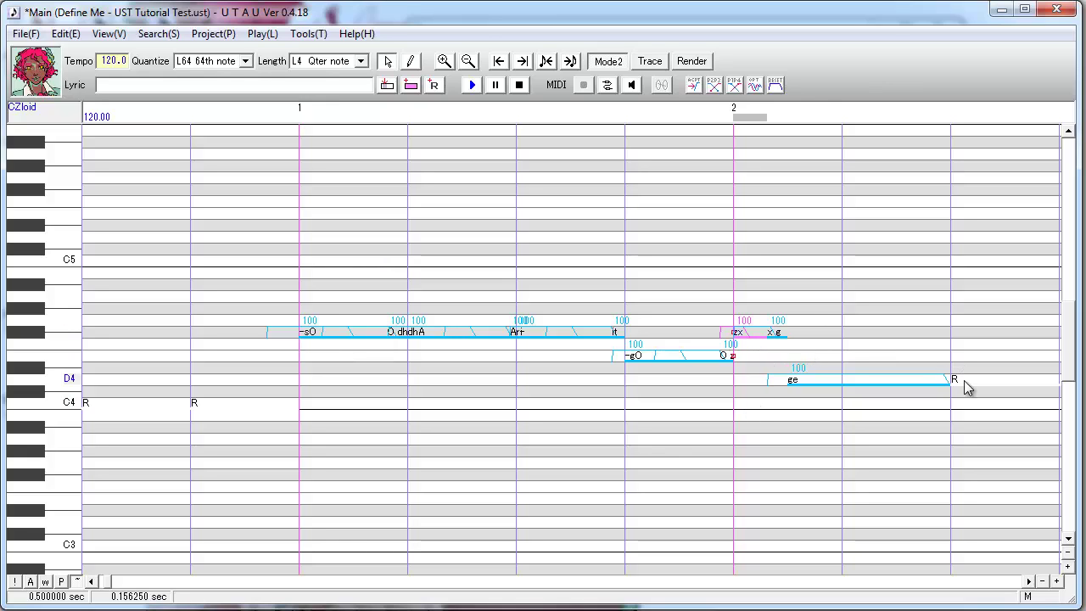
- Turn the rest after "ge" into an "en-" note that starts slightly earlier and lasts 0.25 seconds
{"action": "scroll", "coordinate": [759, 382], "scroll_direction": "right", "scroll_amount": 2}
{"action": "double_click", "coordinate": [758, 382]}
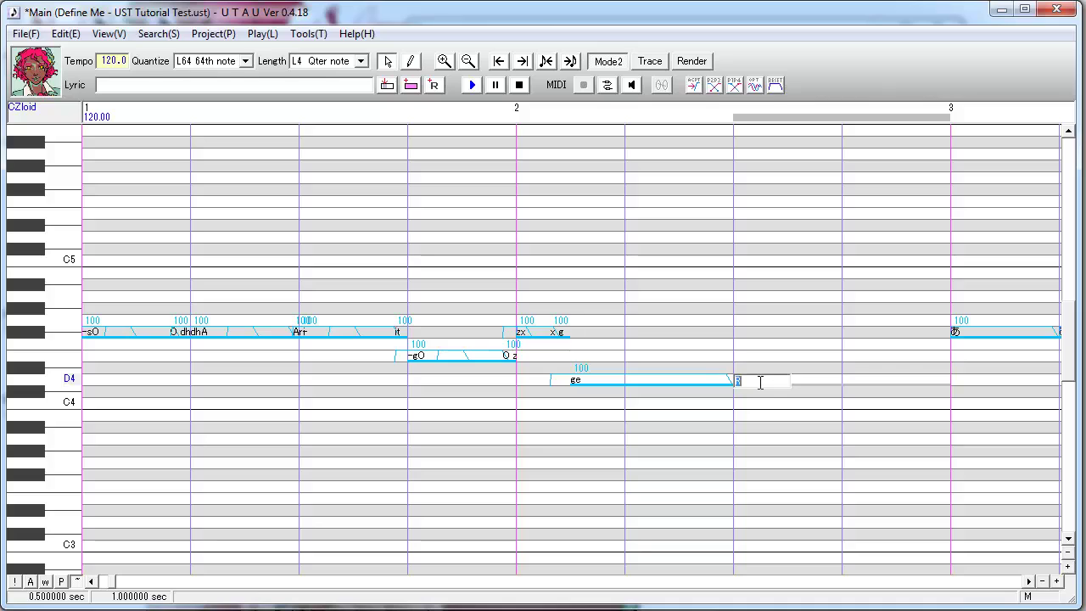
{"action": "type", "text": "en-"}
{"action": "key", "text": "Return"}
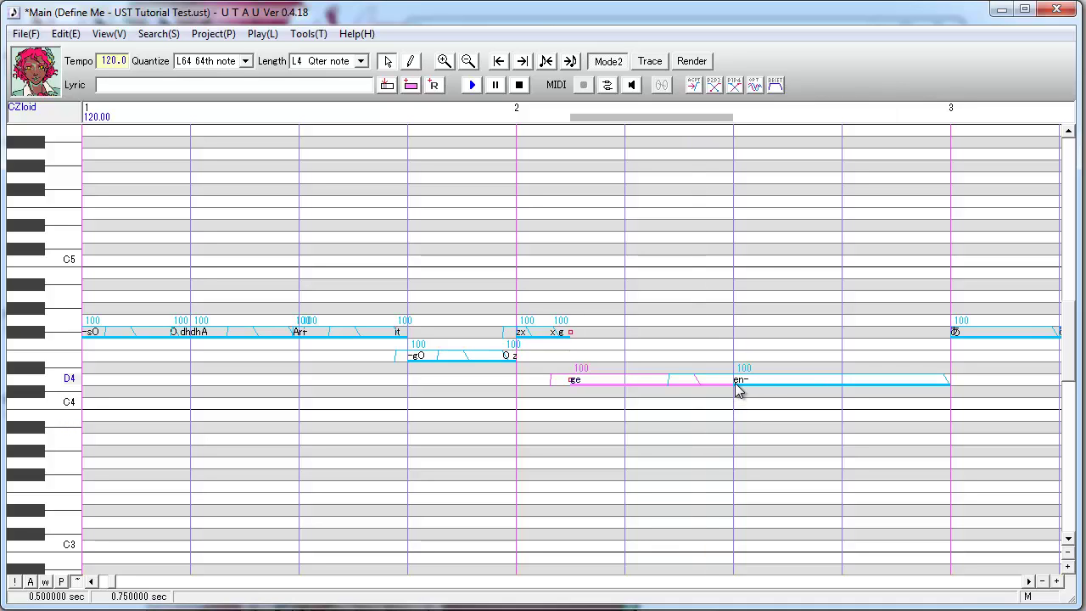
{"action": "left_click_drag", "start_coordinate": [735, 392], "coordinate": [719, 402]}
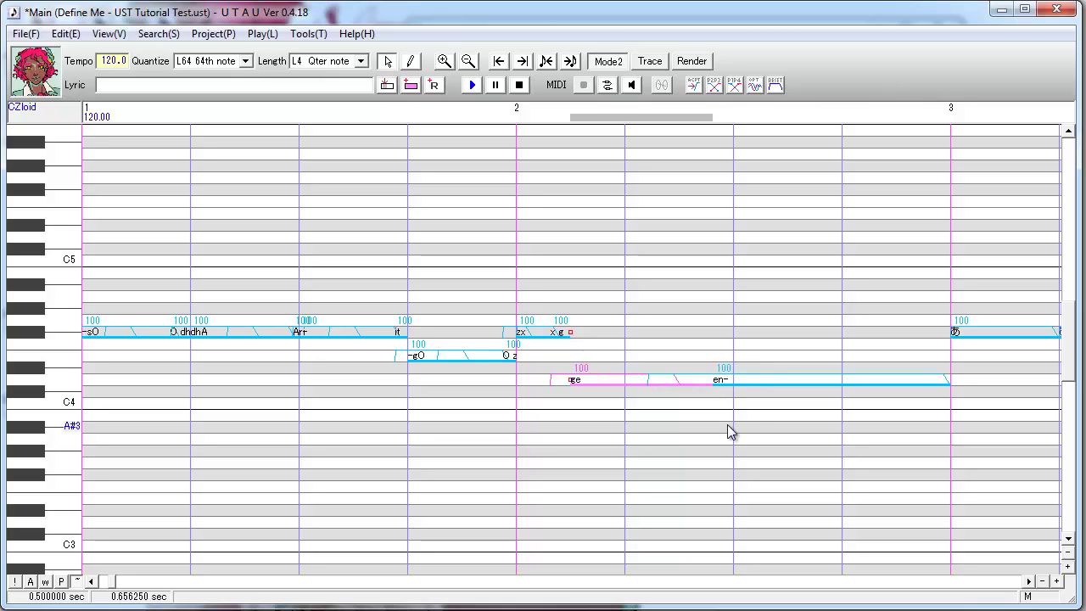
{"action": "left_click_drag", "start_coordinate": [948, 382], "coordinate": [758, 453]}
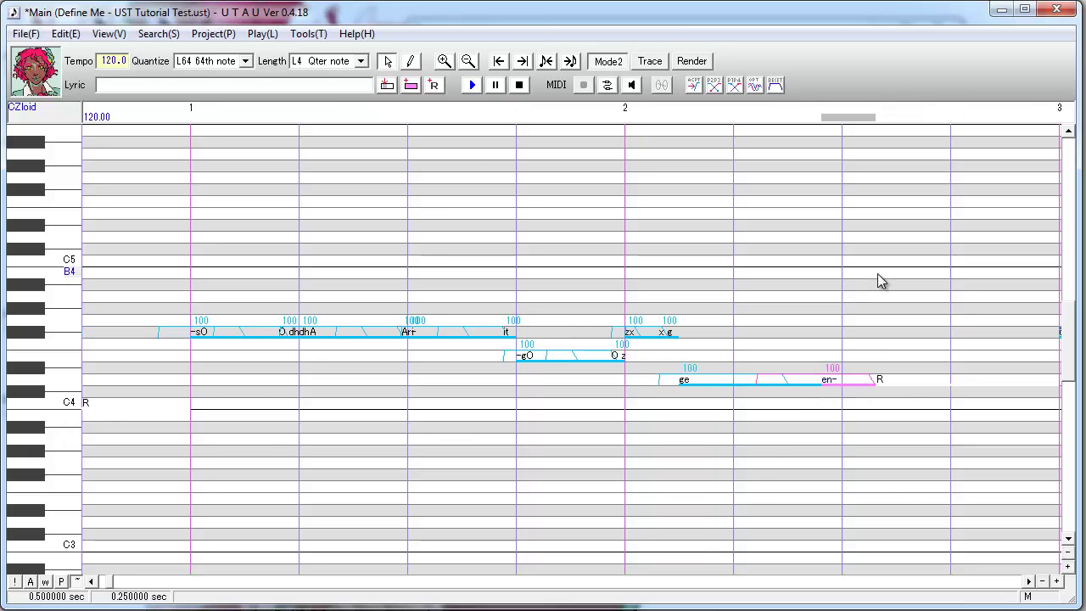
- Select the phrase from "-sO" to "en-" and open it in the 拡張フラグエディタ plug-in with the Vel 子音速度 parameter
{"action": "left_click_drag", "start_coordinate": [878, 275], "coordinate": [223, 406]}
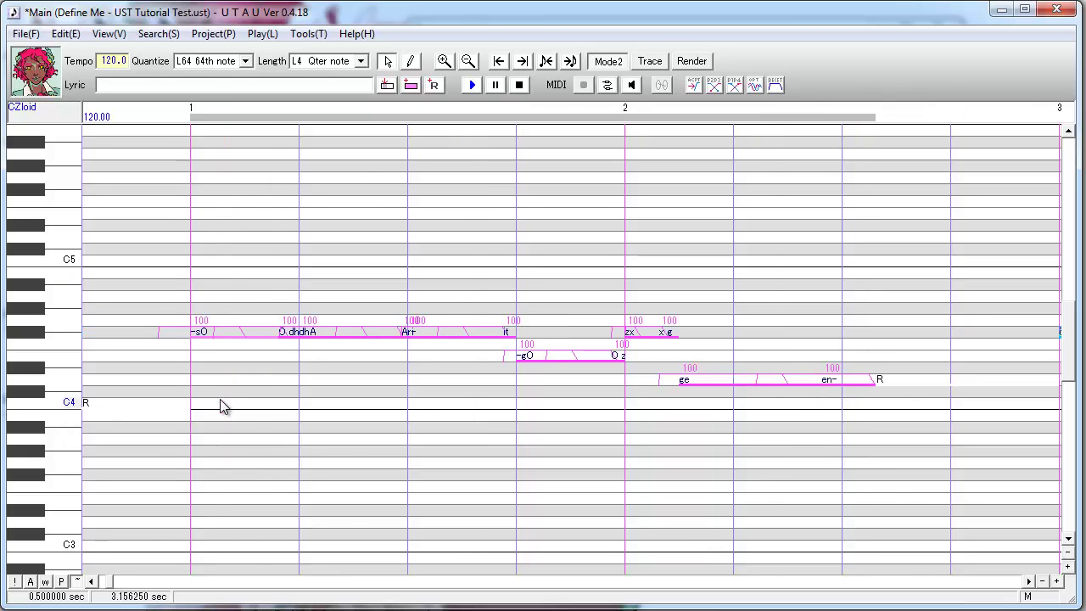
{"action": "left_click", "coordinate": [317, 38]}
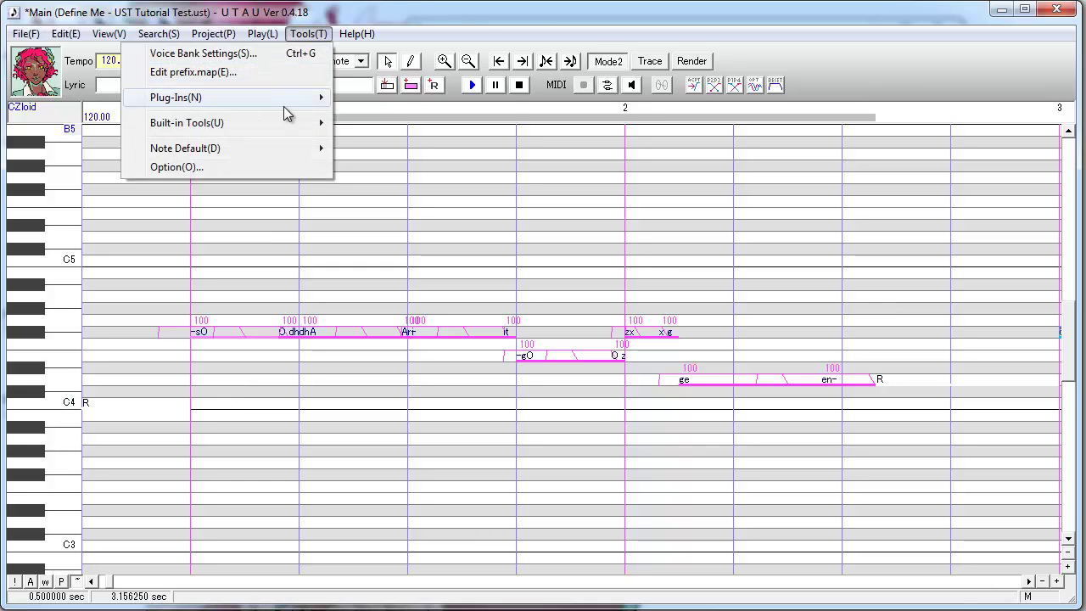
{"action": "mouse_move", "coordinate": [286, 100]}
{"action": "left_click", "coordinate": [365, 100]}
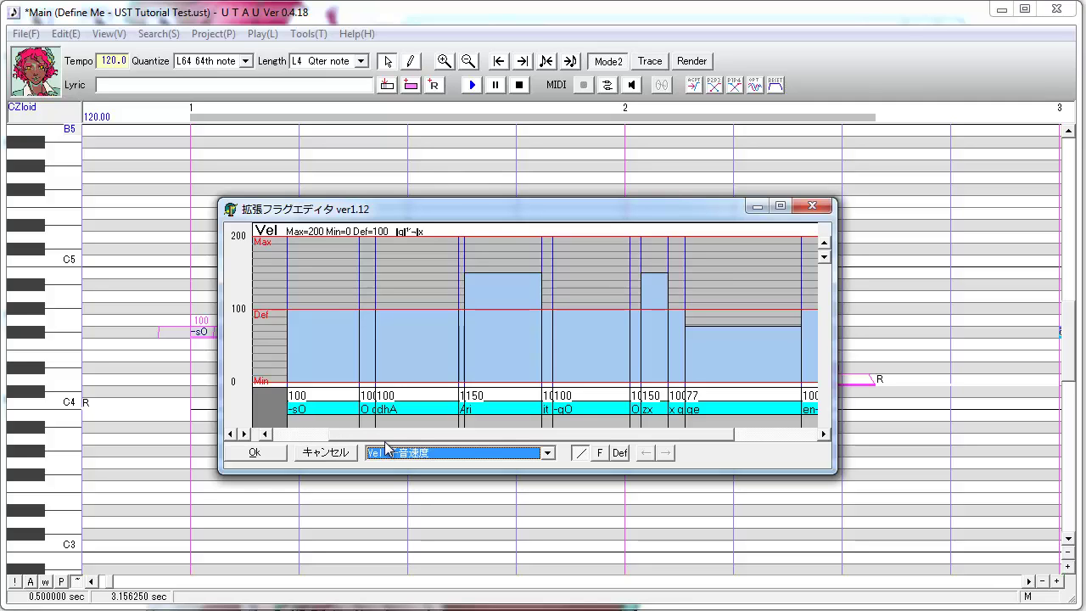
- Set the consonant velocity of the "it" and "x g" notes to 150 and of the "en-" note to 74
{"action": "left_click", "coordinate": [547, 274]}
{"action": "left_click", "coordinate": [674, 280]}
{"action": "scroll", "coordinate": [671, 407], "scroll_direction": "down", "scroll_amount": 3}
{"action": "left_click", "coordinate": [705, 327]}
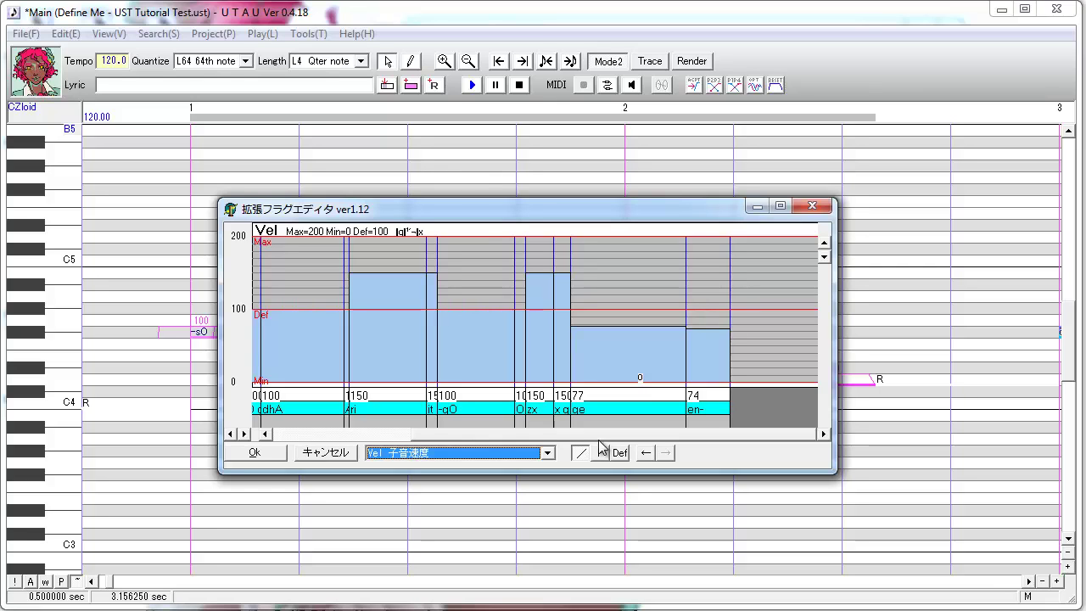
- Apply the consonant velocity changes, set the phrase's crossfade envelopes by p2 and p3, and play the phrase
{"action": "left_click", "coordinate": [264, 453]}
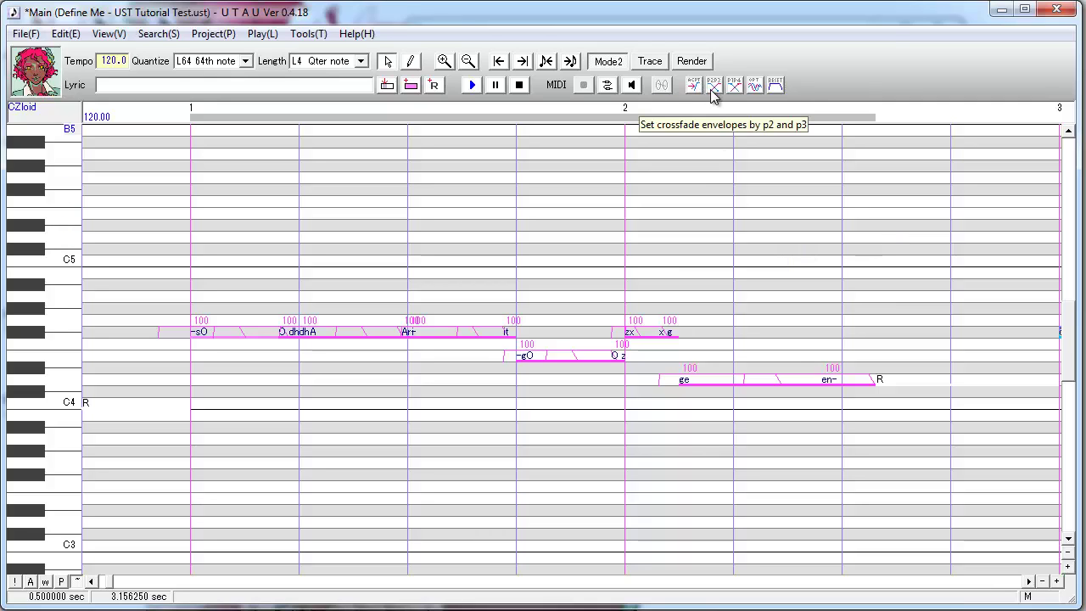
{"action": "left_click", "coordinate": [712, 89]}
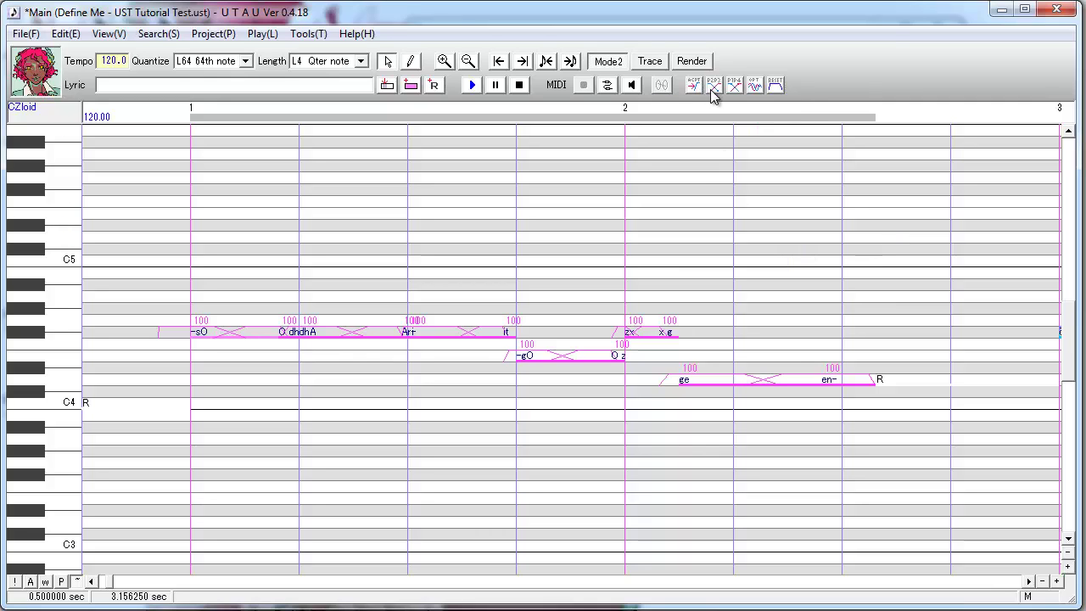
{"action": "left_click", "coordinate": [733, 88]}
{"action": "left_click", "coordinate": [776, 88]}
{"action": "left_click", "coordinate": [472, 85]}
- Set the modulation of all selected notes in the phrase to 0% and play the phrase again
{"action": "right_click", "coordinate": [594, 355]}
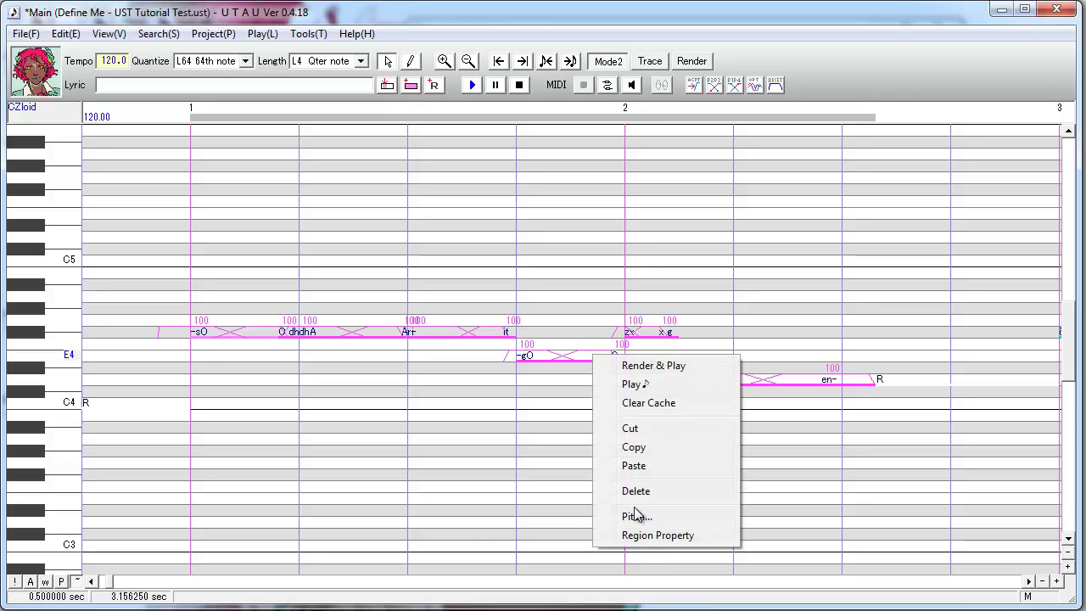
{"action": "left_click", "coordinate": [647, 536]}
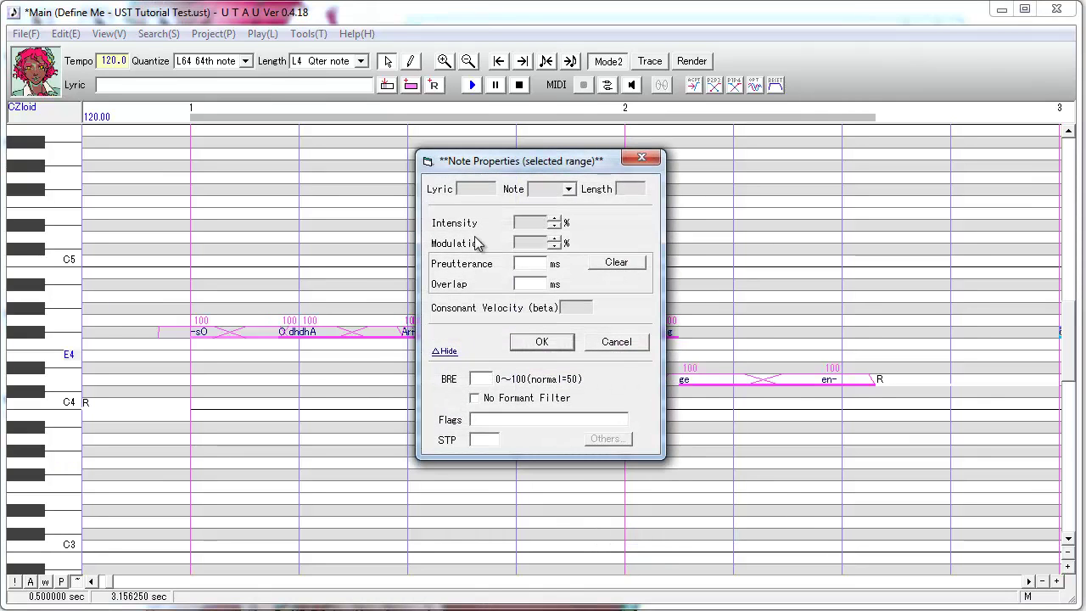
{"action": "left_click", "coordinate": [537, 243]}
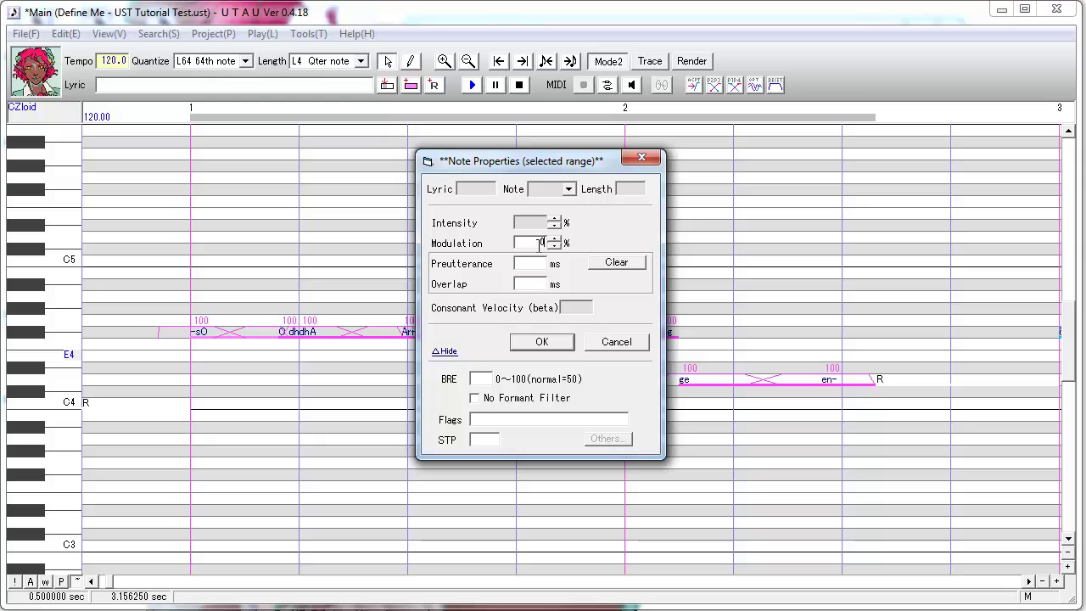
{"action": "left_click", "coordinate": [541, 341]}
{"action": "left_click", "coordinate": [472, 85]}
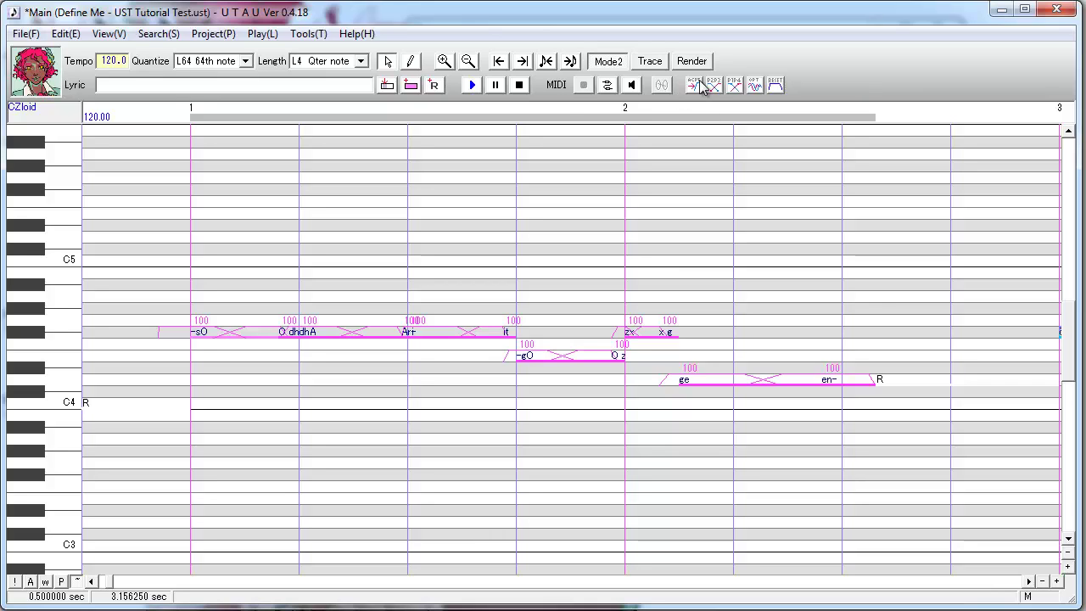
- Check the properties of the "zx" note and examine the sample waveform of the "x g" note
{"action": "right_click", "coordinate": [633, 334]}
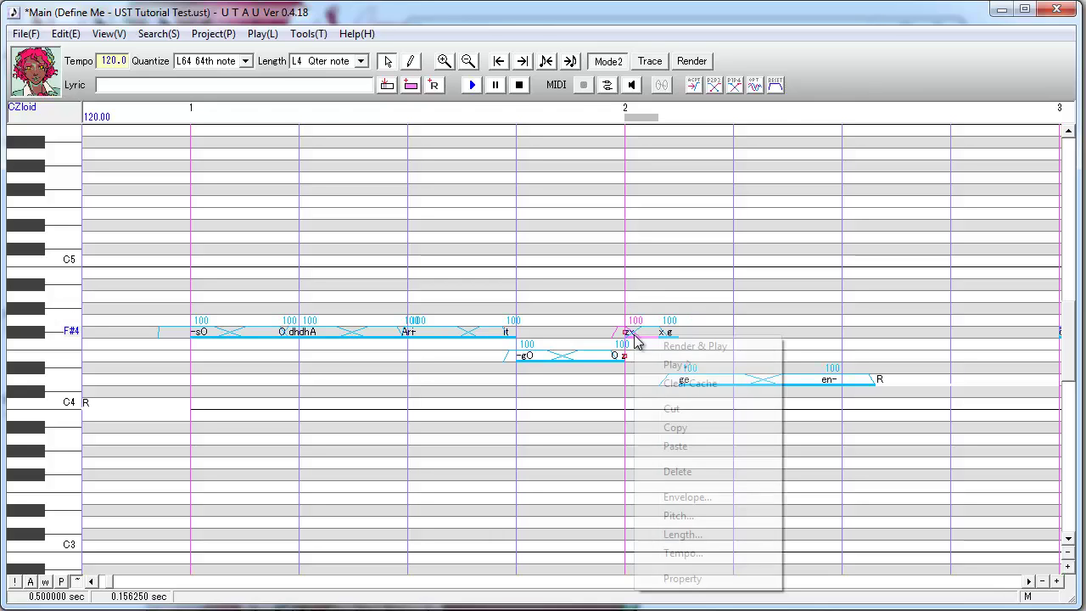
{"action": "left_click", "coordinate": [693, 580]}
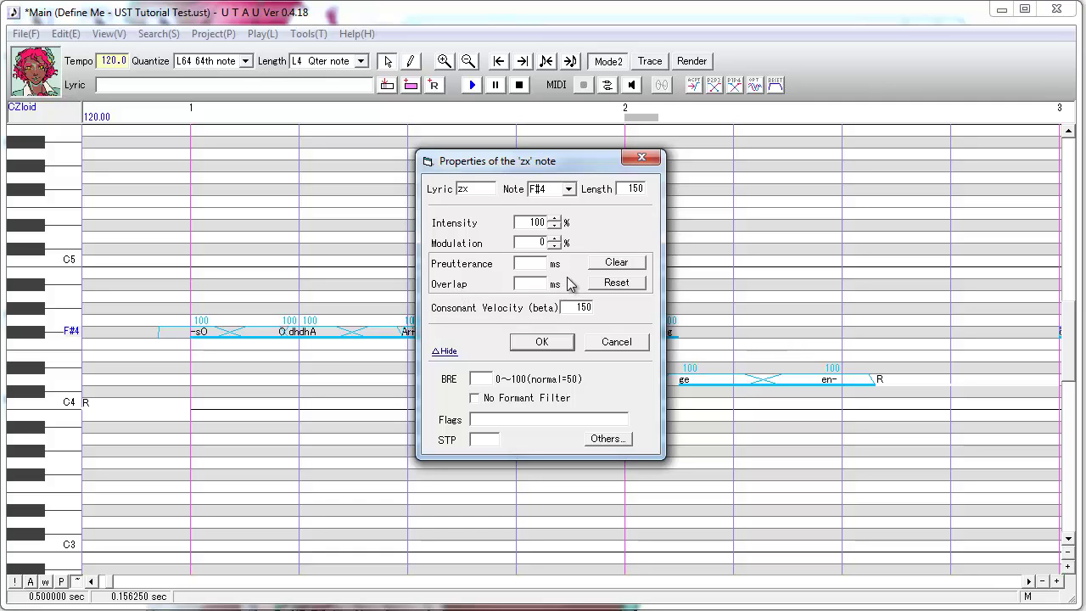
{"action": "left_click", "coordinate": [543, 341]}
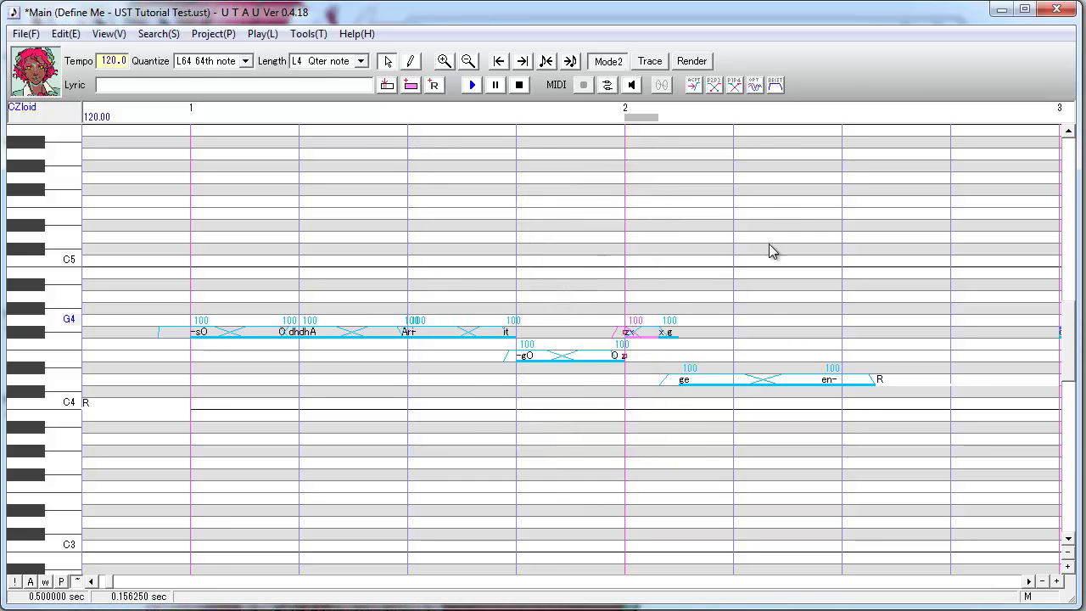
{"action": "left_click", "coordinate": [663, 337]}
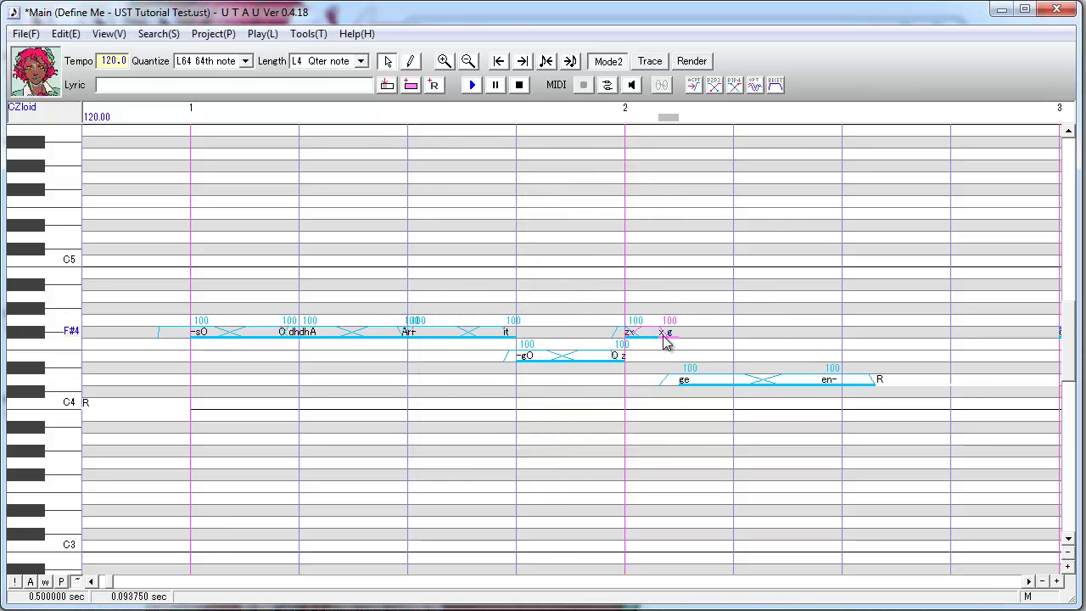
{"action": "double_click", "coordinate": [662, 337]}
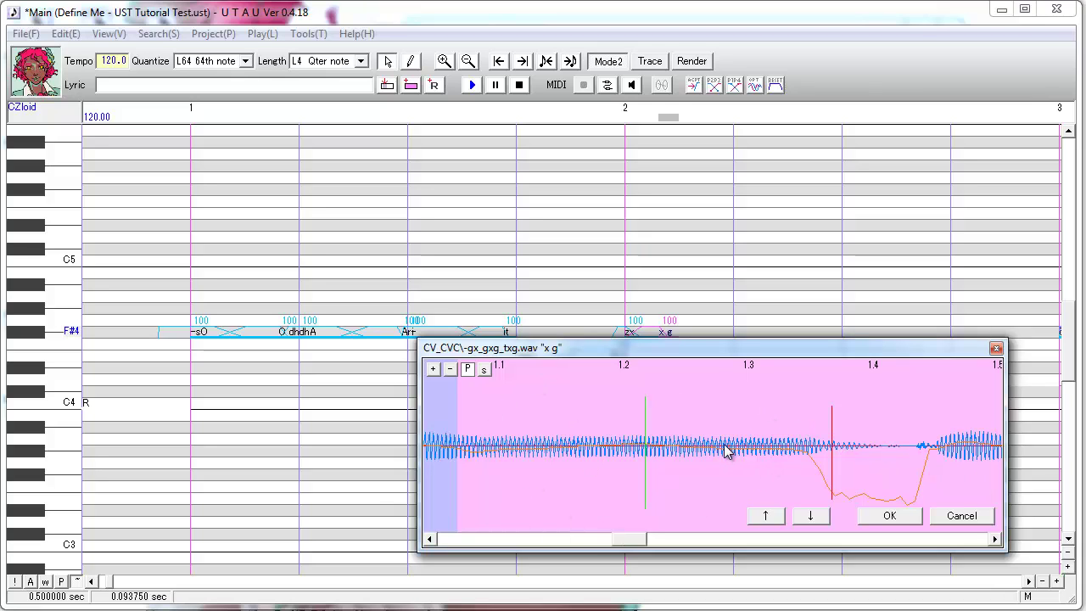
{"action": "left_click", "coordinate": [890, 518]}
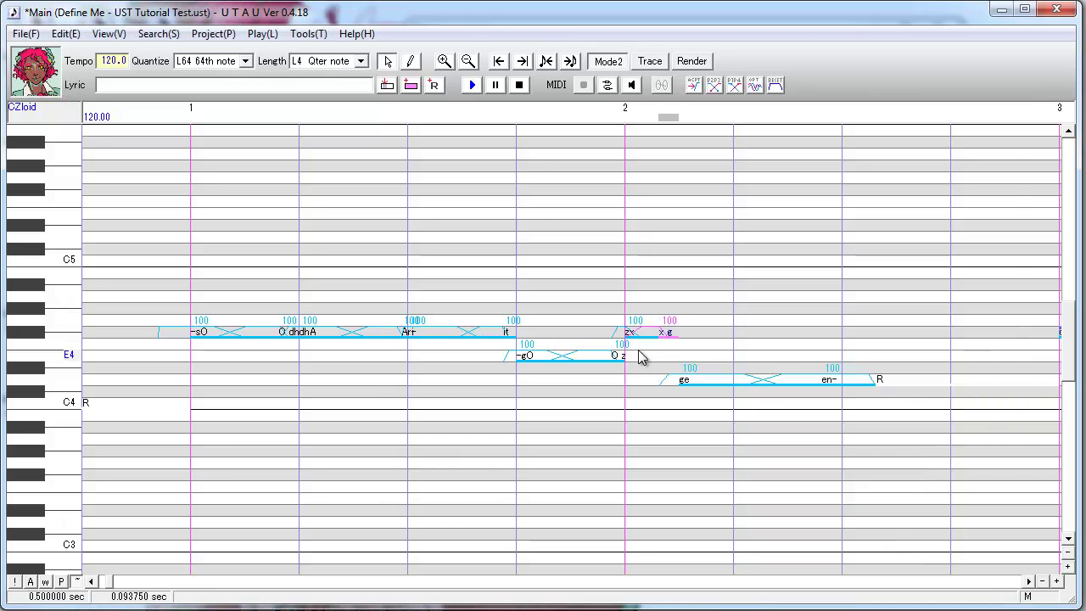
- Apply the ACPT adjustment to the whole phrase and check the "zx" note's preutterance, overlap and STP values
{"action": "key", "text": "ctrl+a"}
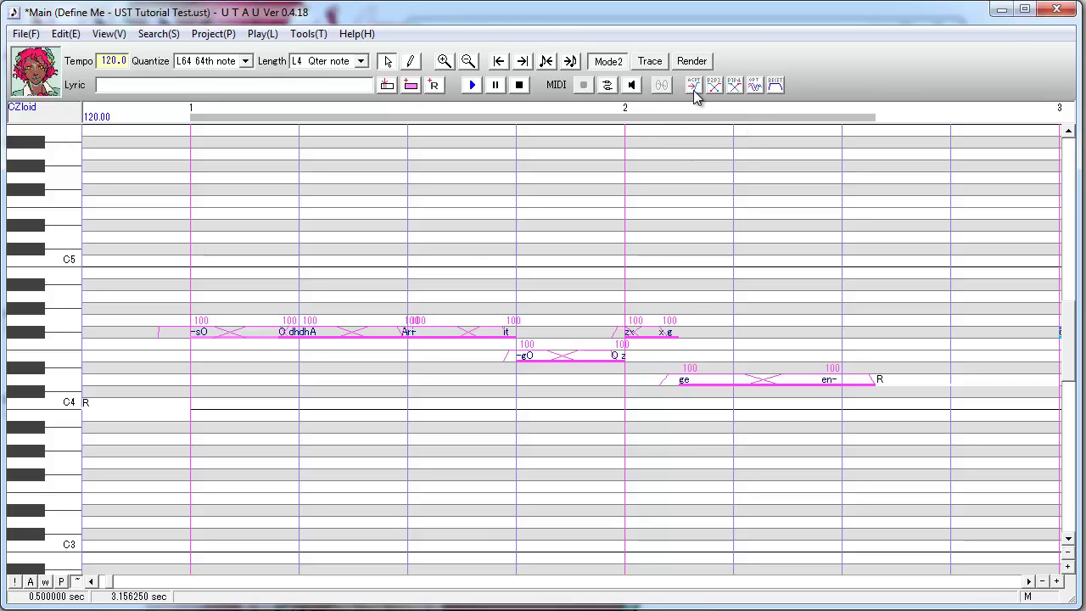
{"action": "left_click", "coordinate": [649, 334]}
{"action": "right_click", "coordinate": [649, 338]}
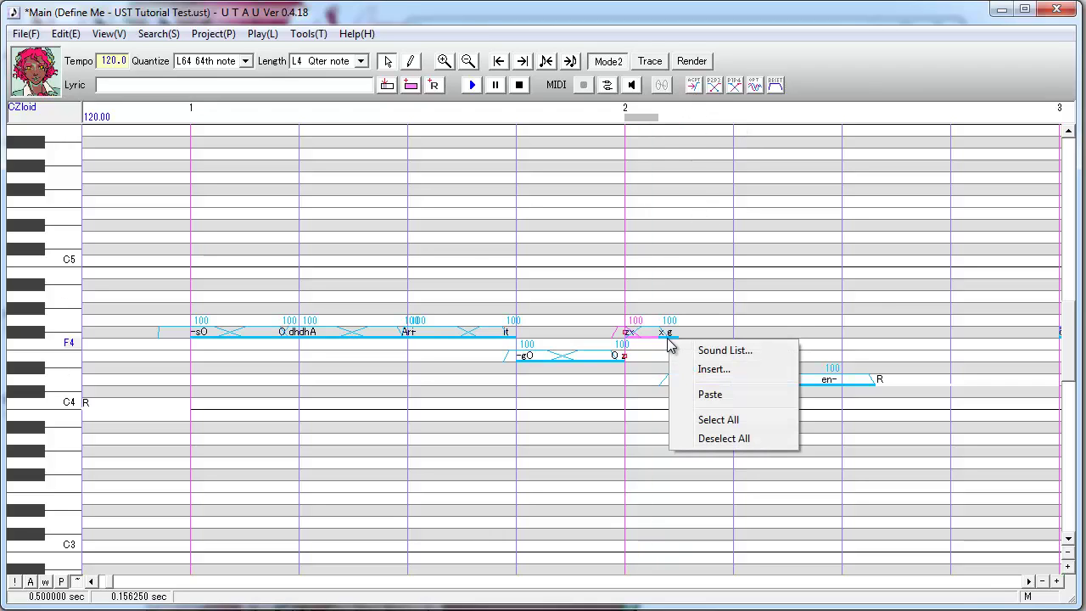
{"action": "right_click", "coordinate": [633, 335]}
{"action": "left_click", "coordinate": [696, 577]}
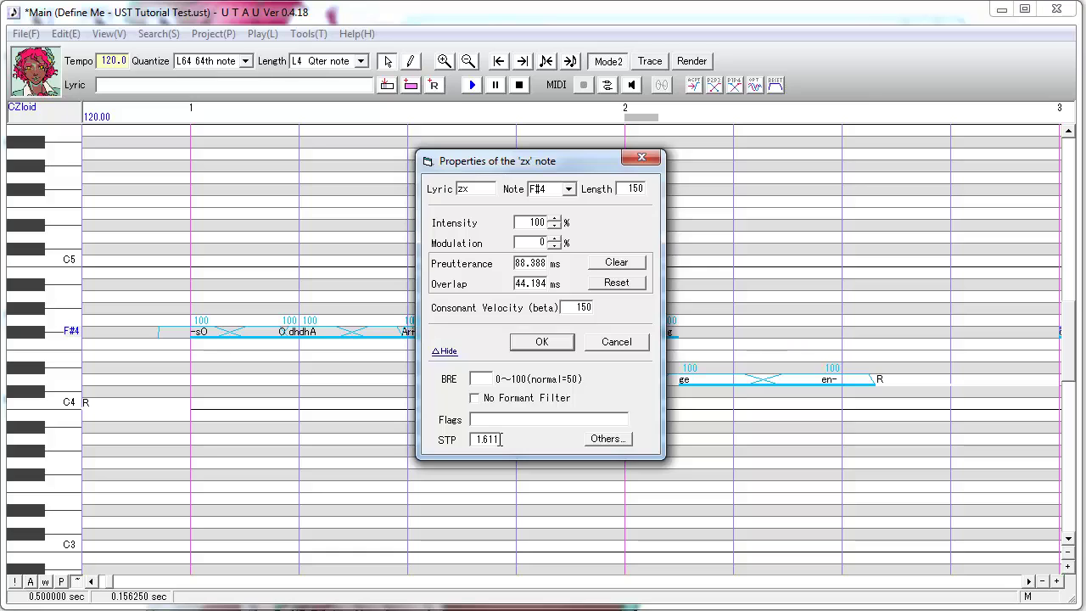
{"action": "key", "text": "Return"}
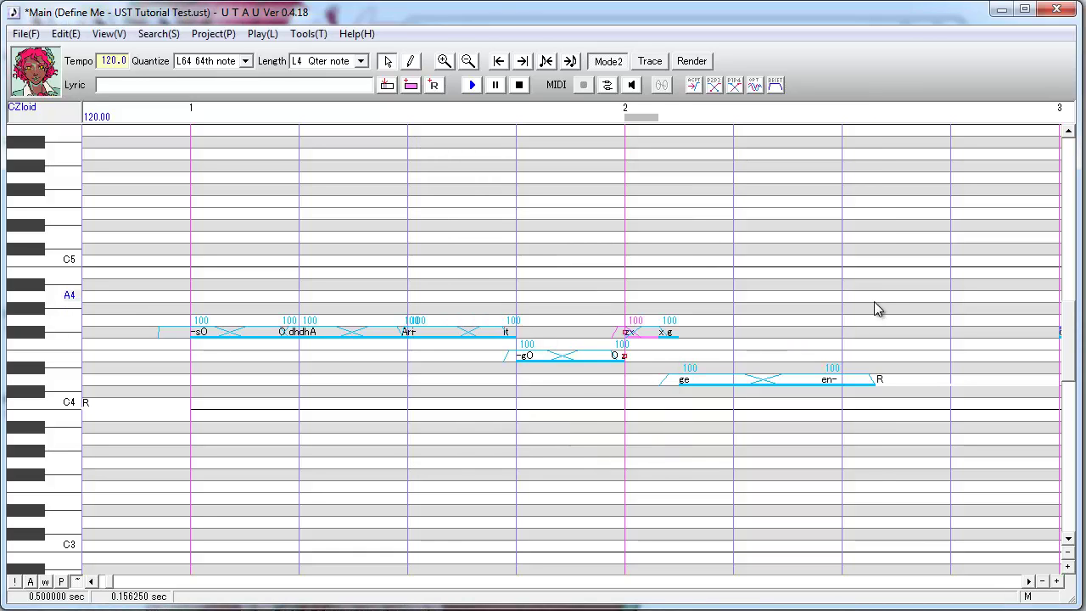
- Select the phrase from "-sO" to "en-", optimize its crossfades and listen to the result
{"action": "left_click_drag", "start_coordinate": [874, 301], "coordinate": [197, 378]}
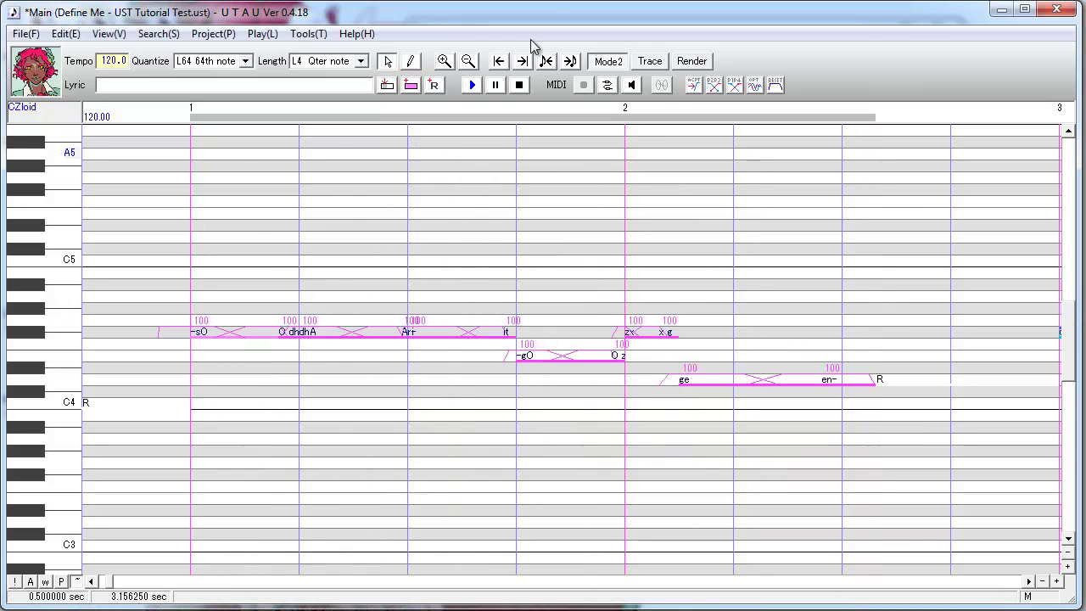
{"action": "left_click", "coordinate": [474, 87]}
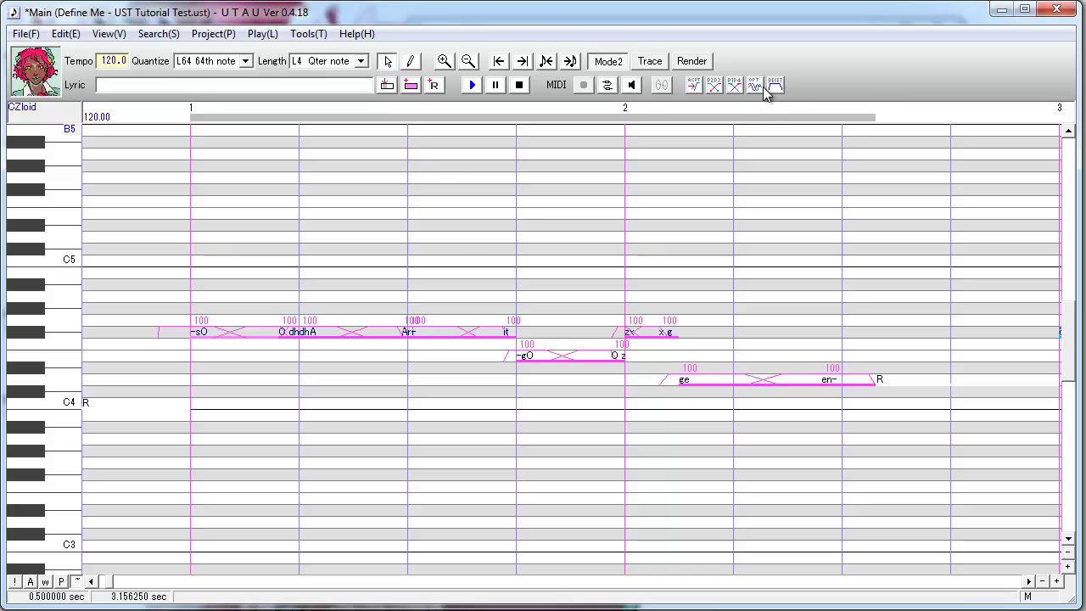
{"action": "left_click", "coordinate": [759, 90]}
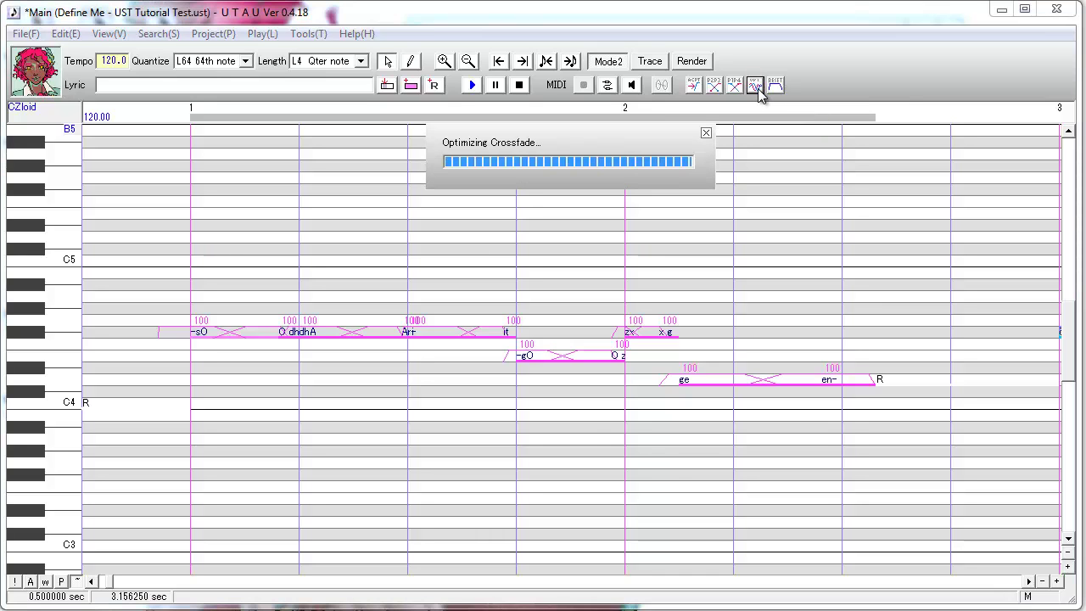
{"action": "left_click", "coordinate": [726, 496]}
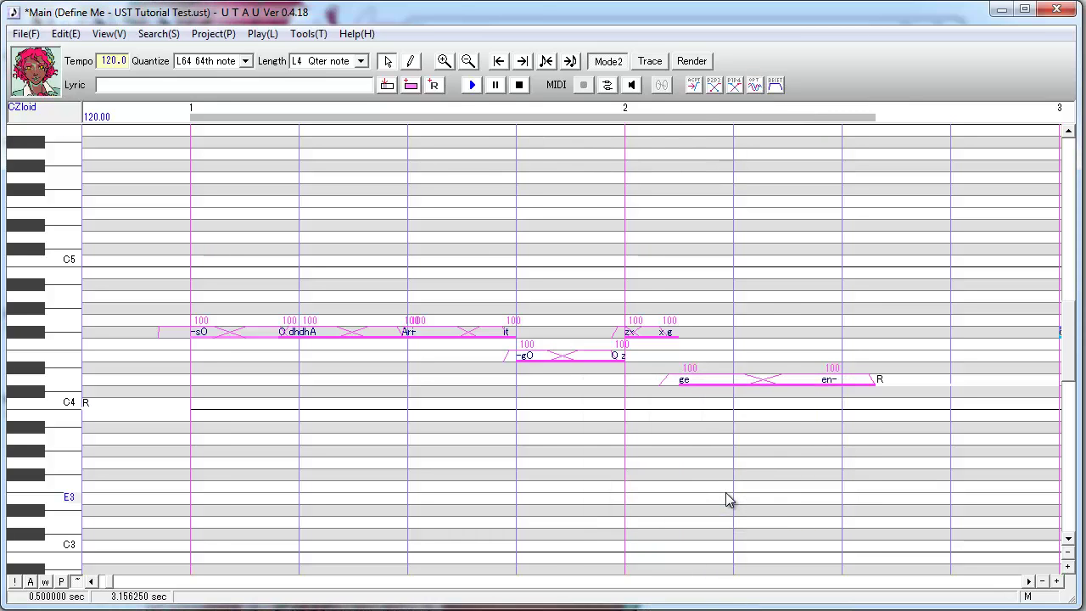
{"action": "left_click", "coordinate": [475, 85]}
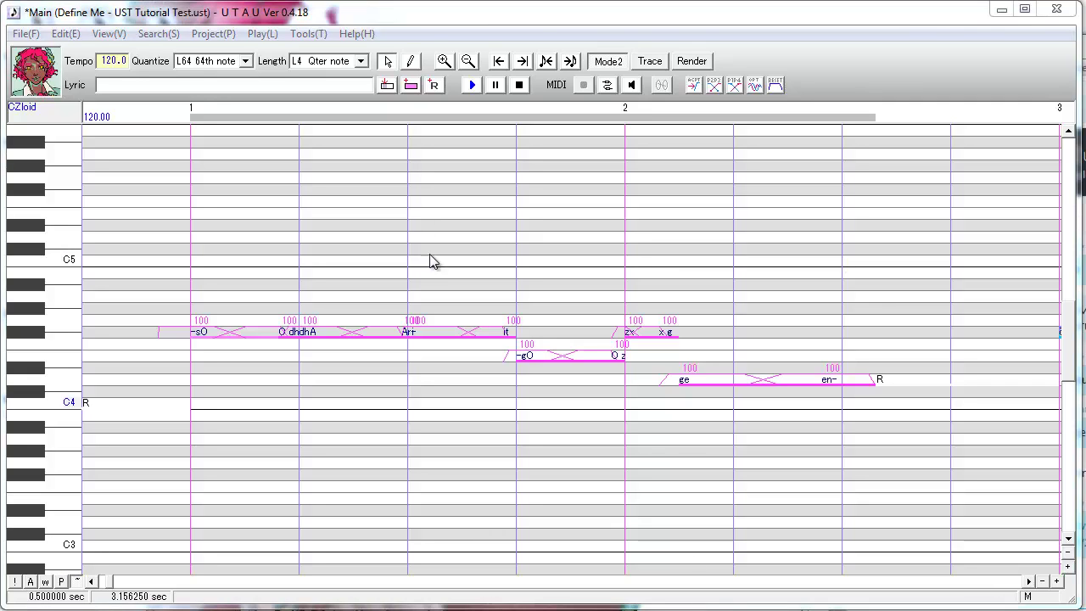
- Change the lyric of the "it" note to "it-"
{"action": "left_click", "coordinate": [510, 335]}
{"action": "double_click", "coordinate": [510, 335]}
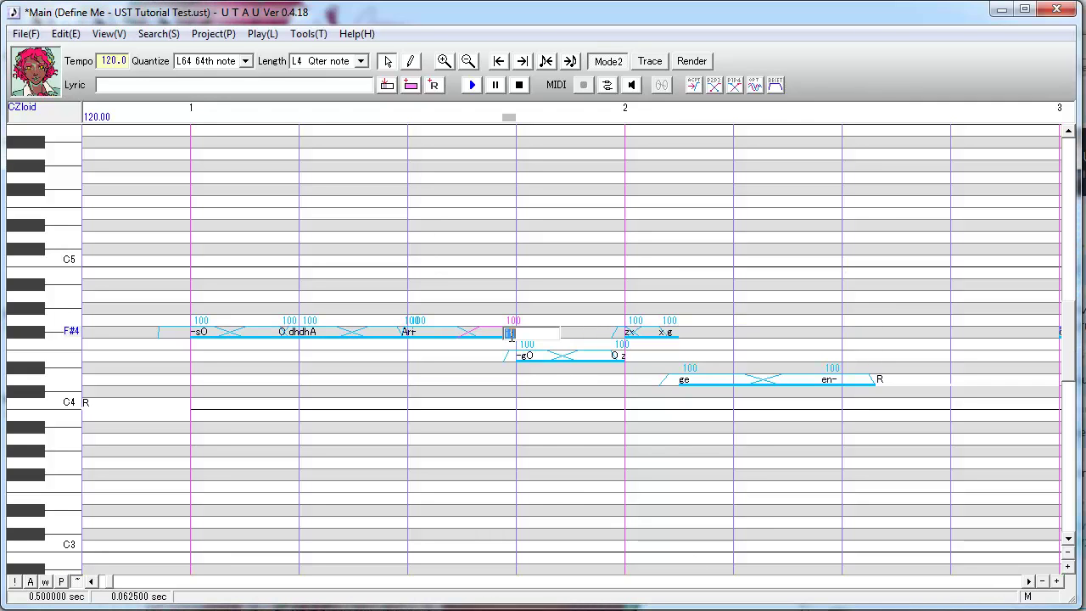
{"action": "type", "text": "it-"}
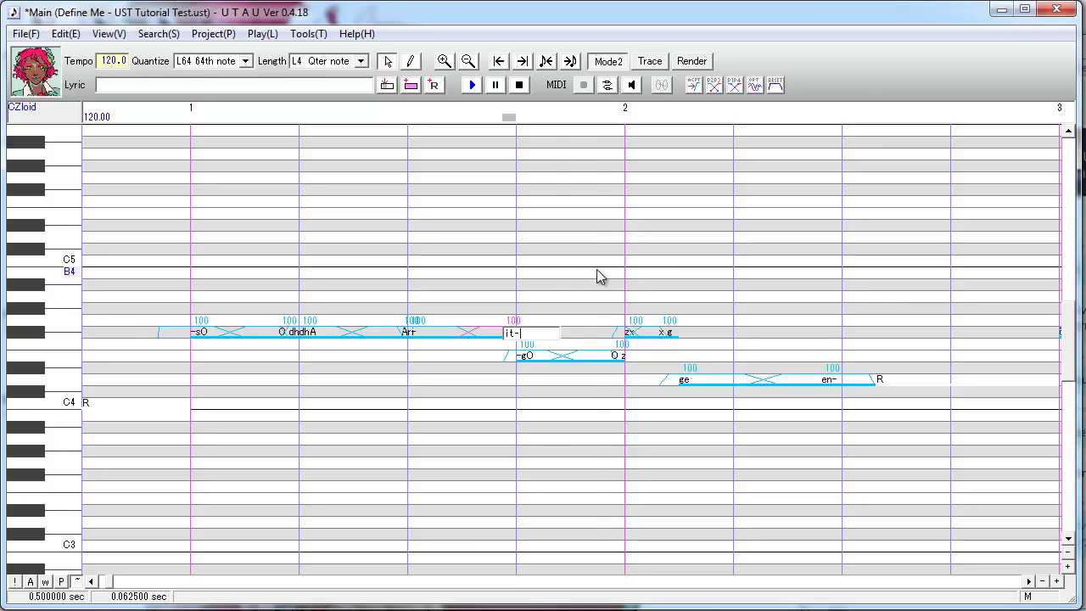
{"action": "key", "text": "Return"}
- Select the whole phrase and clear the preutterance, overlap and STP values of its notes
{"action": "left_click_drag", "start_coordinate": [891, 399], "coordinate": [221, 354]}
{"action": "right_click", "coordinate": [218, 333]}
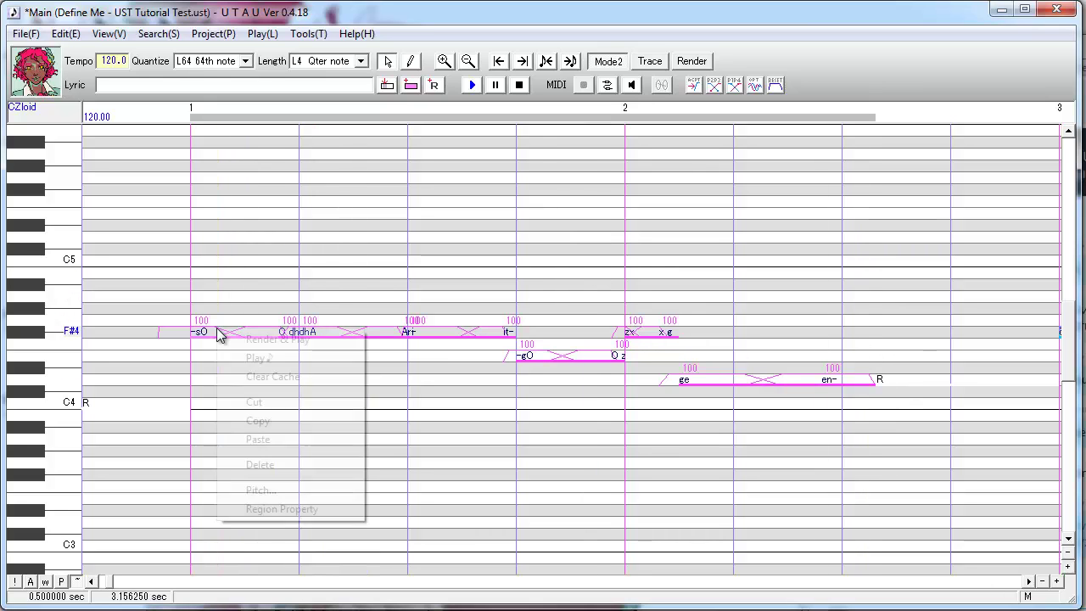
{"action": "left_click", "coordinate": [307, 509]}
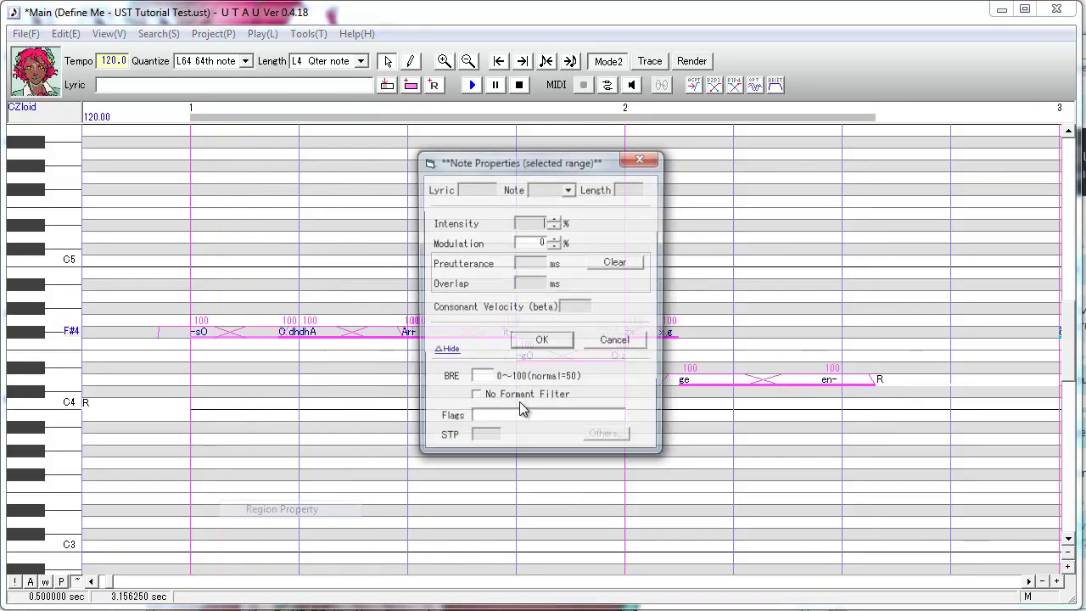
{"action": "left_click", "coordinate": [617, 263]}
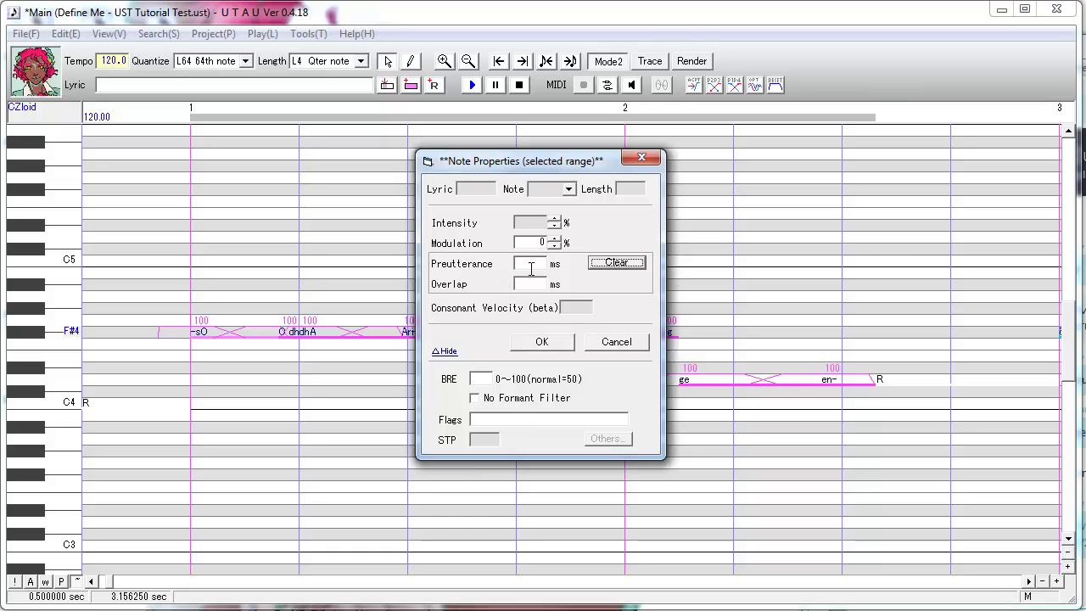
{"action": "left_click", "coordinate": [485, 441]}
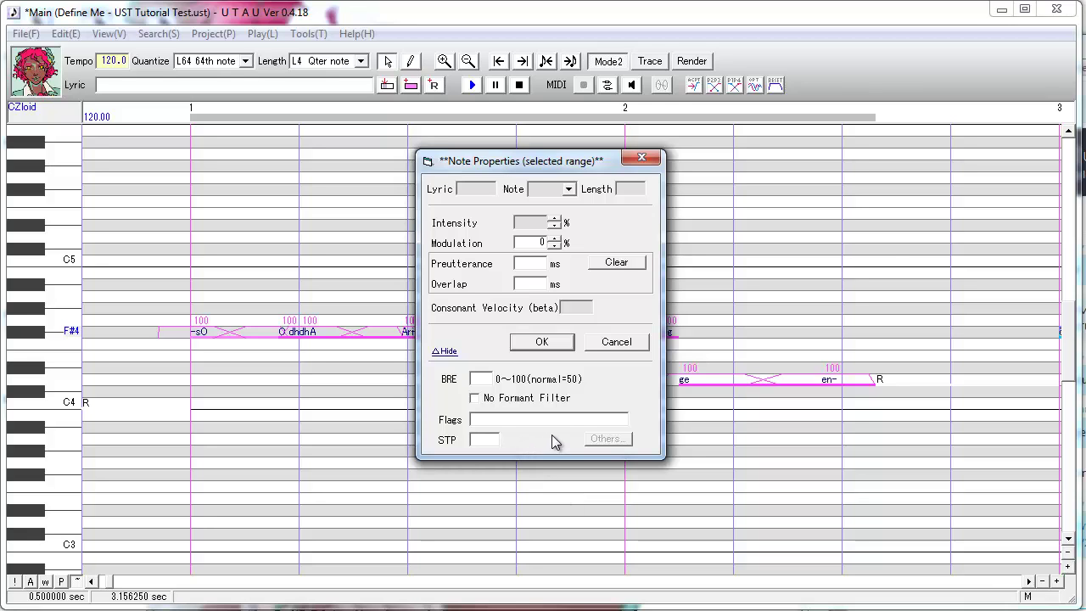
{"action": "left_click", "coordinate": [546, 345]}
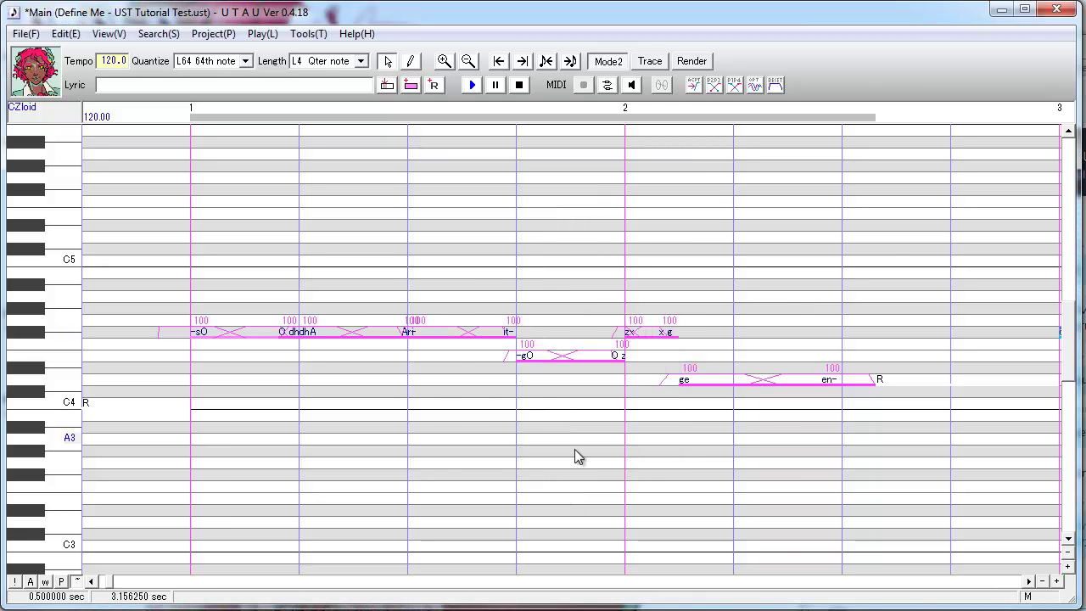
- Reset the phrase's envelopes, reapply the ACPT adjustment with crossfades, and play the phrase
{"action": "left_click", "coordinate": [775, 85]}
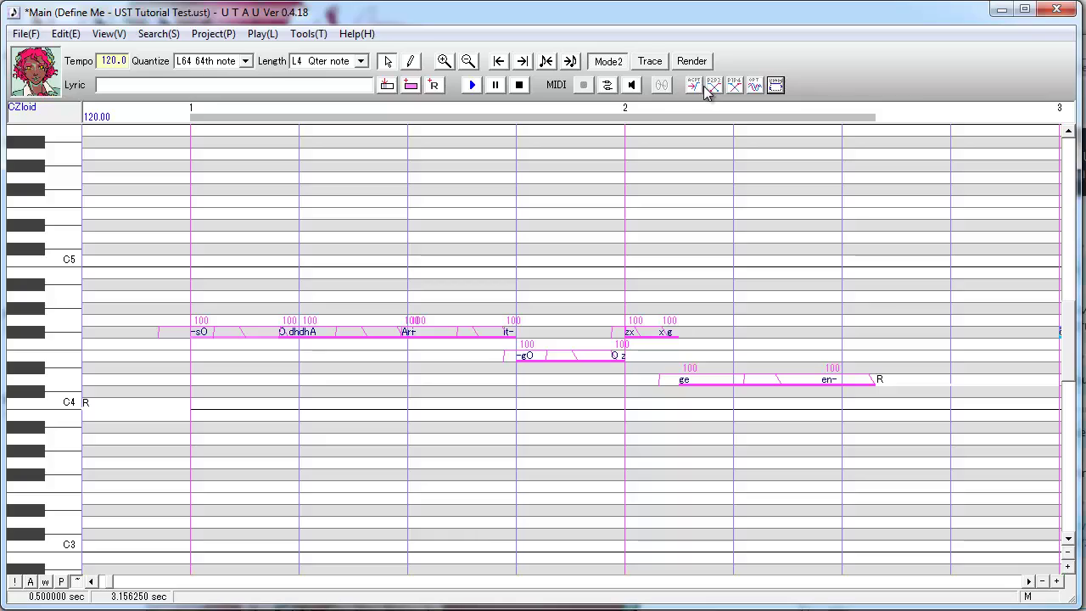
{"action": "left_click", "coordinate": [692, 88]}
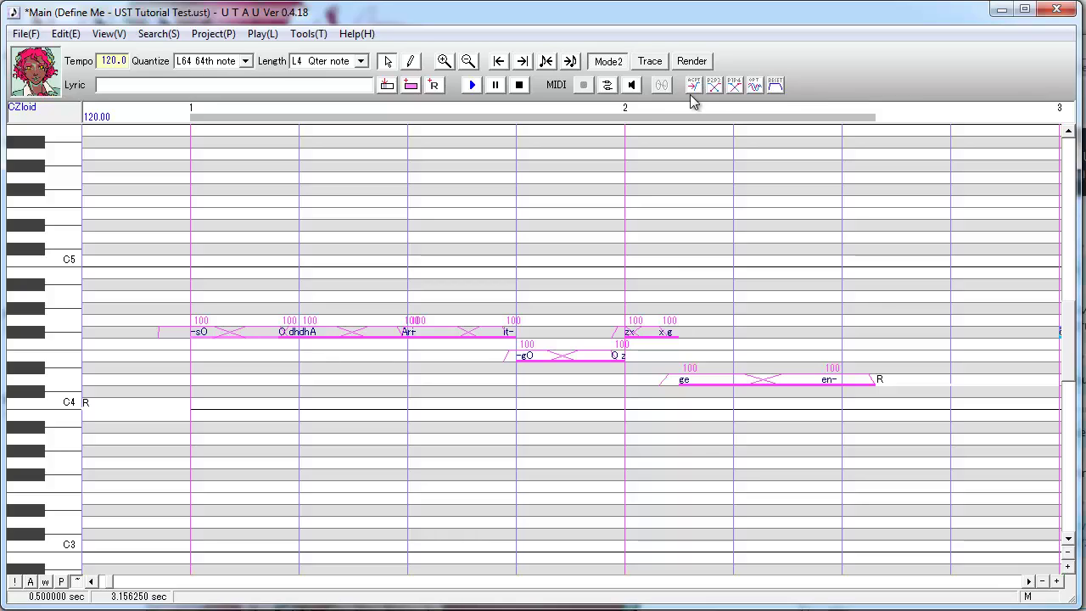
{"action": "left_click", "coordinate": [473, 87]}
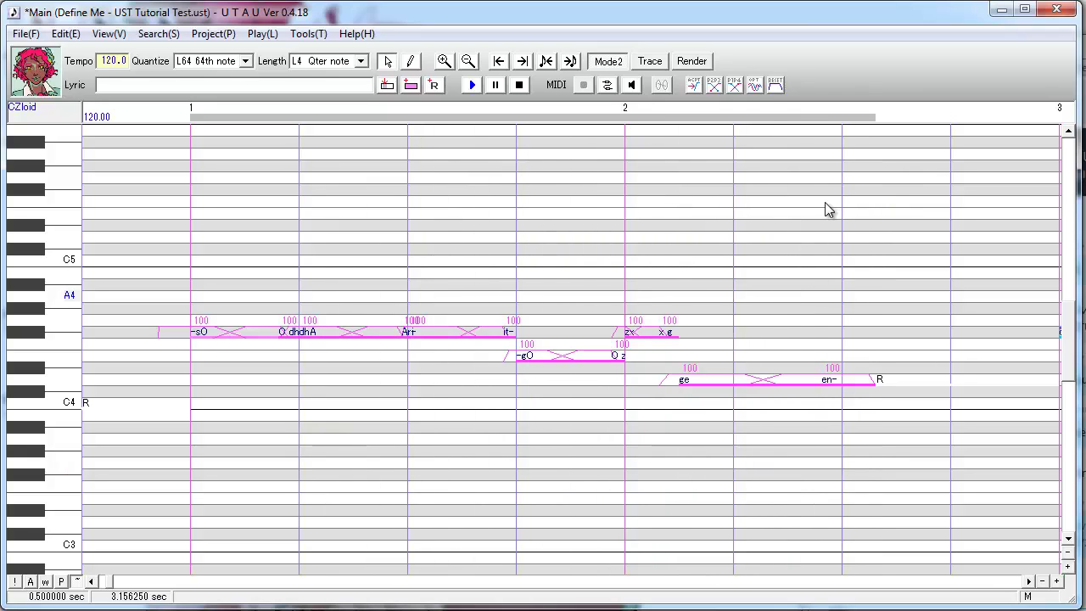
- Optimize the crossfades of the selected phrase and render it for playback
{"action": "left_click", "coordinate": [754, 85]}
{"action": "left_click", "coordinate": [698, 492]}
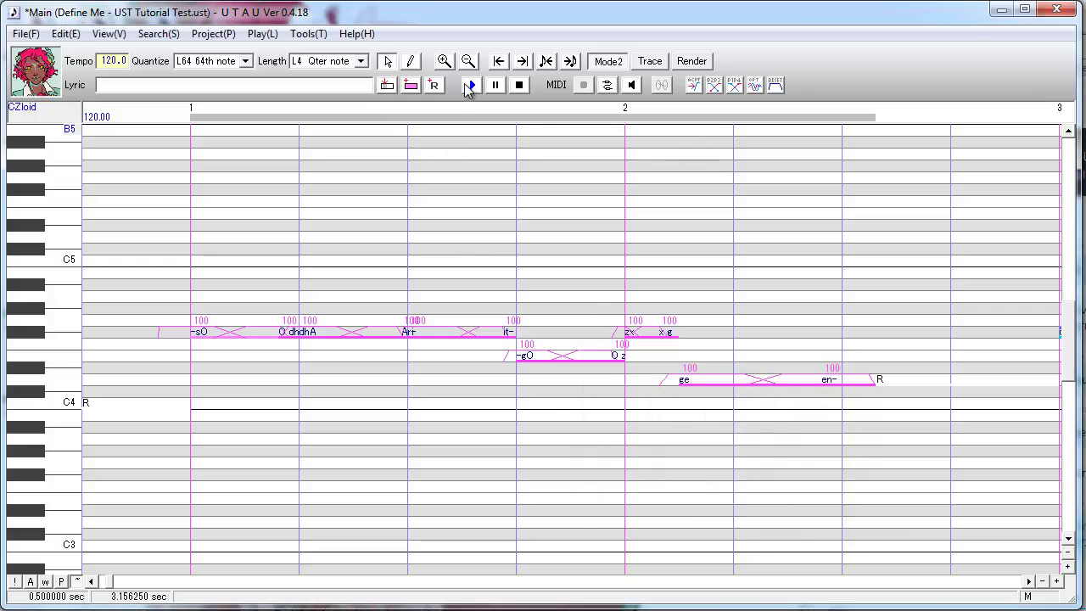
{"action": "left_click", "coordinate": [469, 85]}
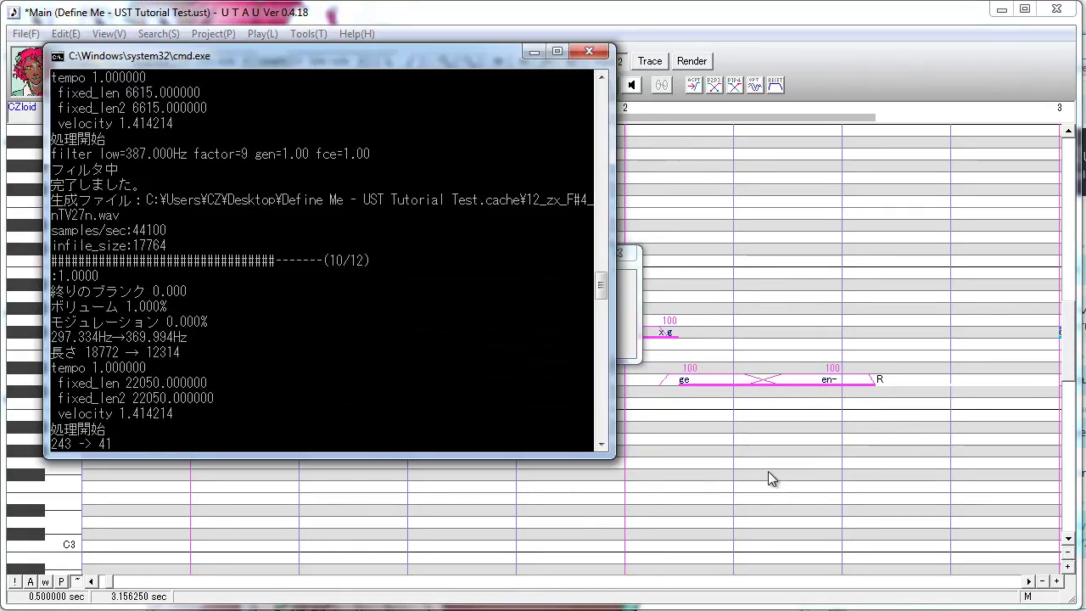